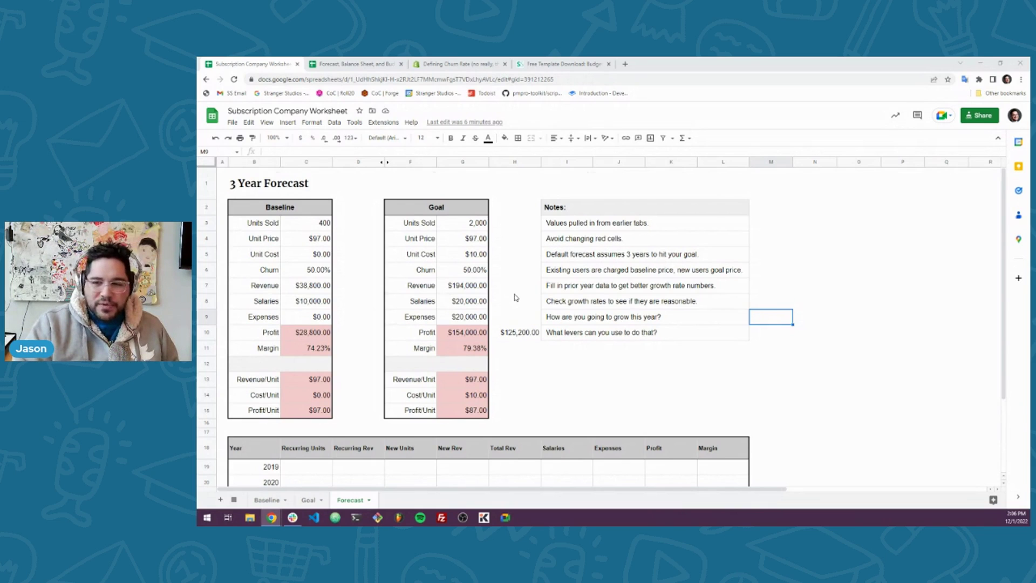
# Step: Examine the 2021 row of the 3 Year Forecast table, from recurring units and revenue through salaries, expenses, profit and margin
pyautogui.scroll(-1, 516, 298)
pyautogui.scroll(1, 519, 296)
pyautogui.scroll(-2, 518, 296)
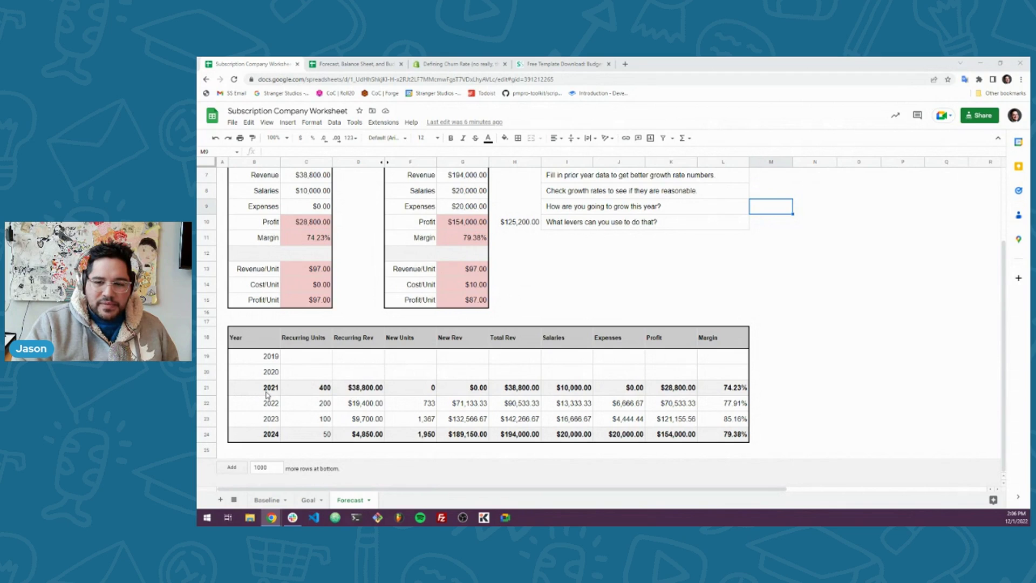
pyautogui.click(312, 392)
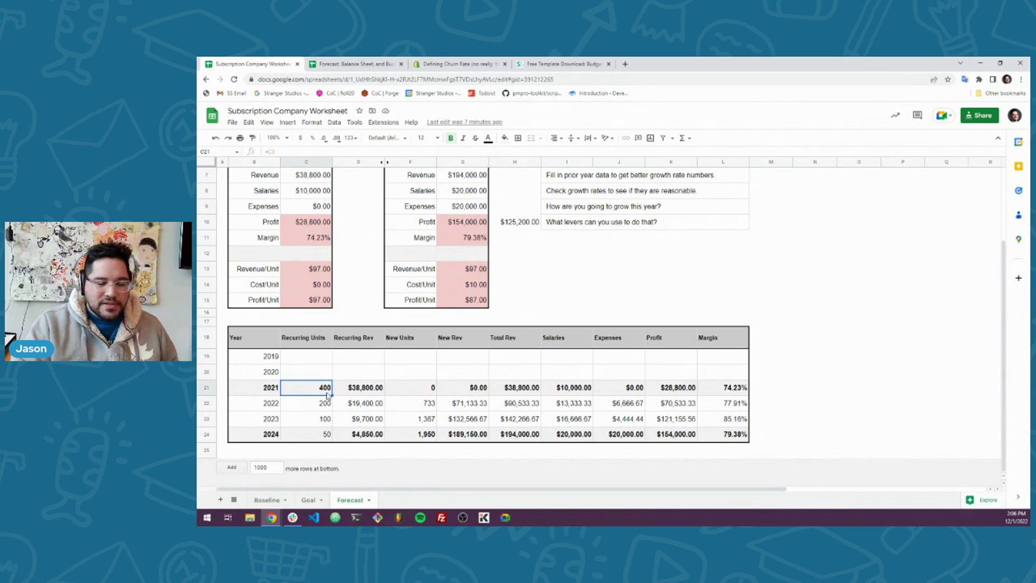
pyautogui.click(357, 392)
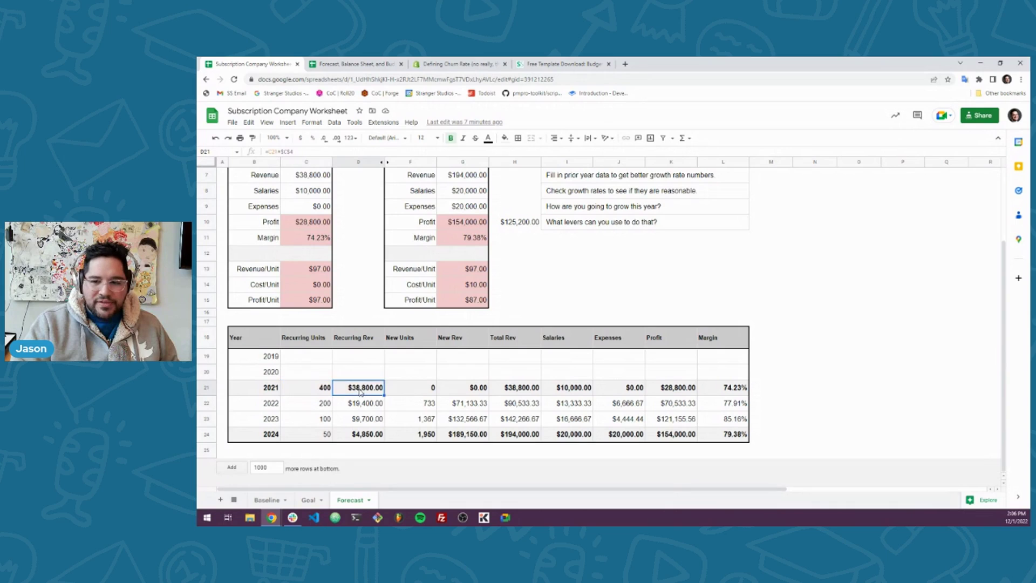
pyautogui.click(505, 390)
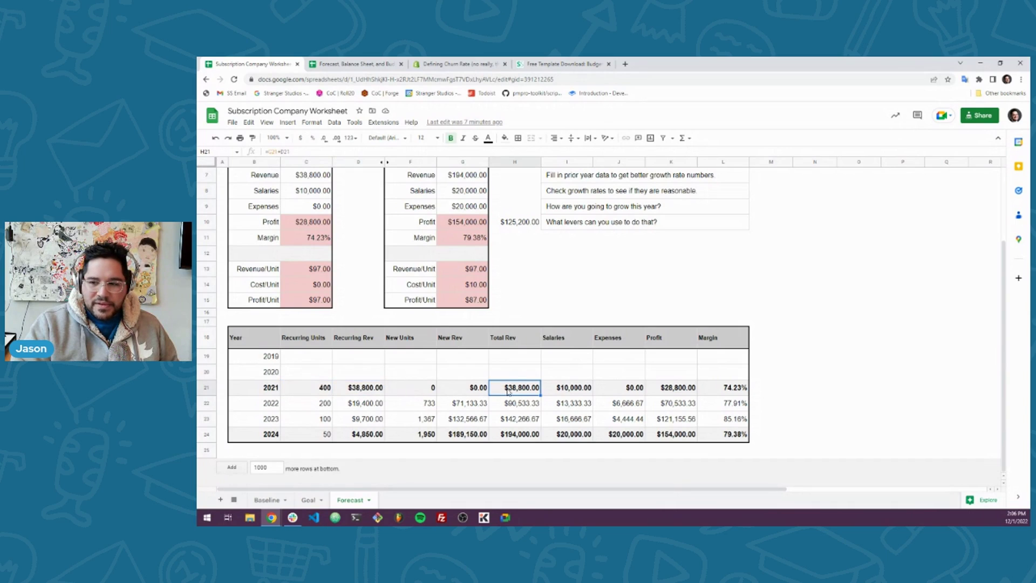
pyautogui.click(572, 392)
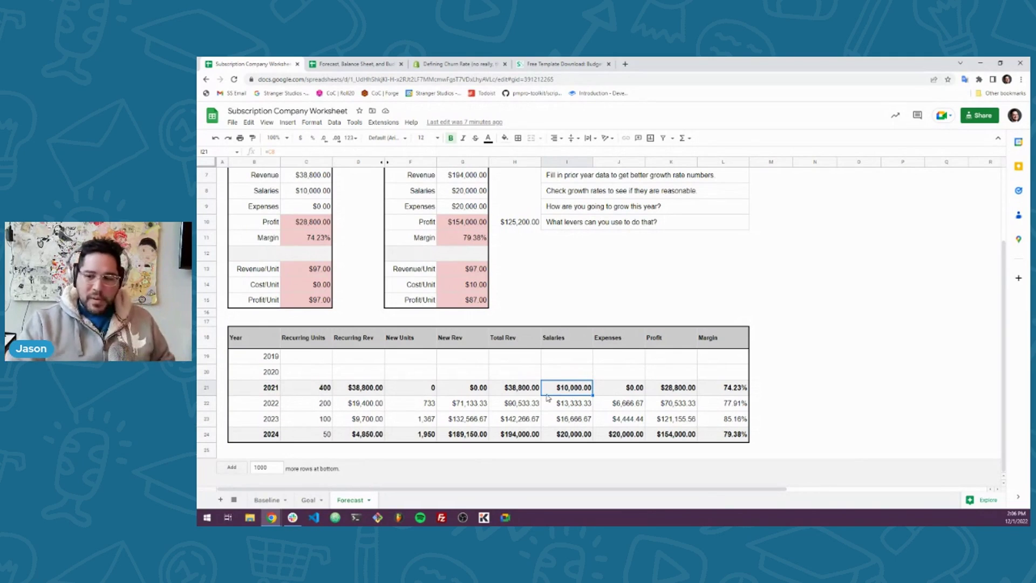
pyautogui.click(507, 392)
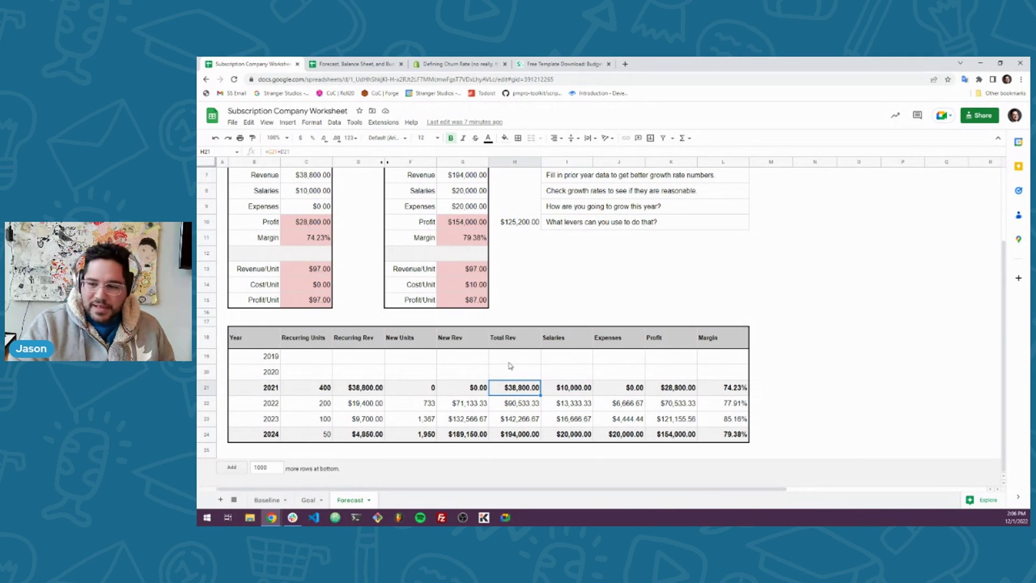
pyautogui.click(560, 388)
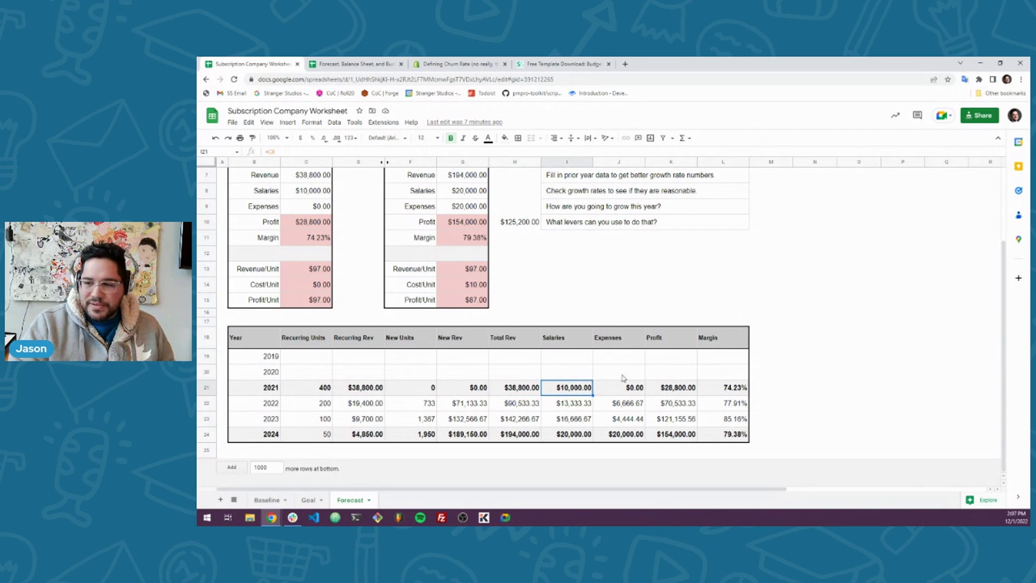
pyautogui.click(640, 392)
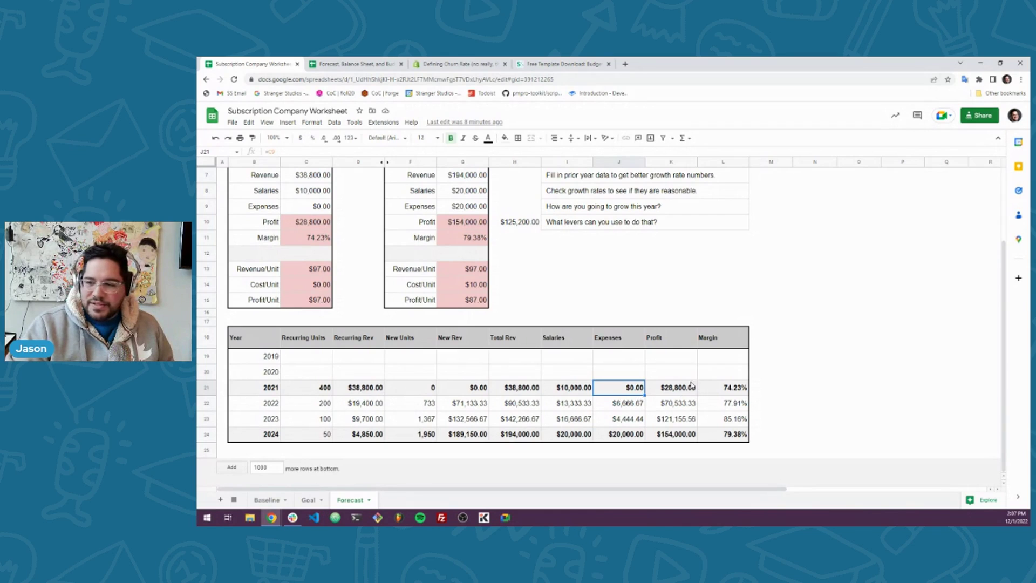
pyautogui.click(669, 388)
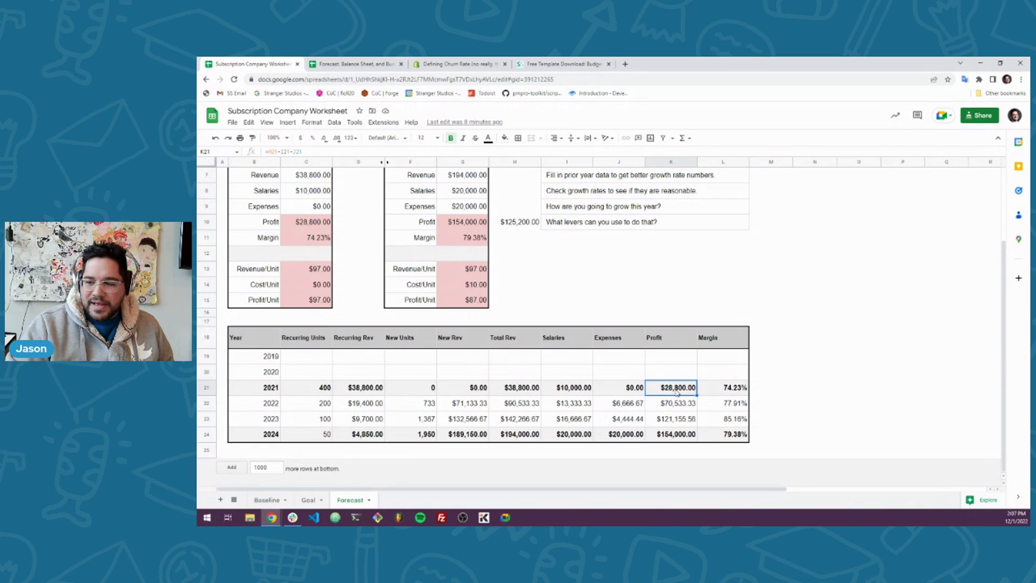
pyautogui.click(722, 393)
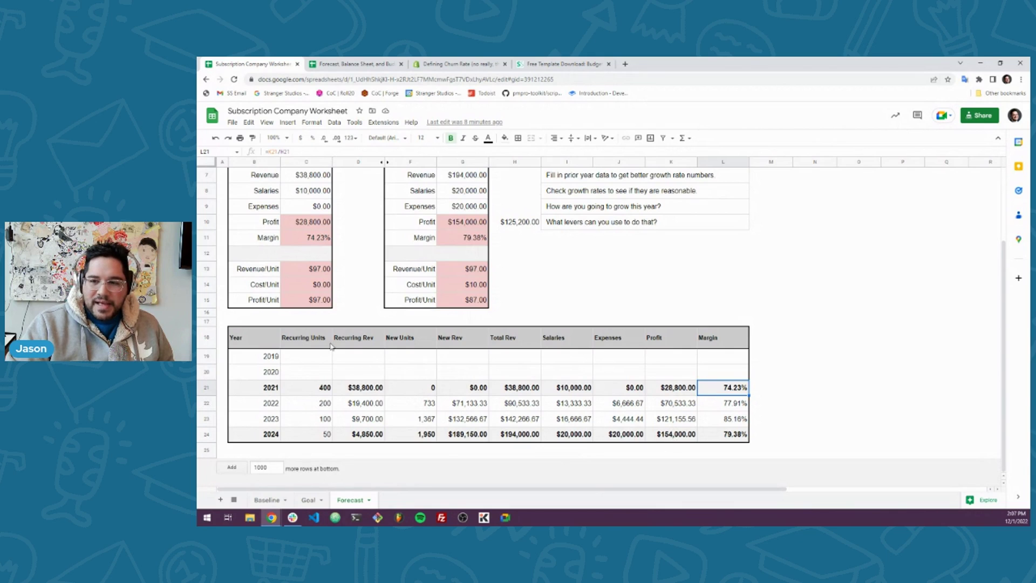
# Step: Compare the Baseline and Goal summaries with the yearly forecast table beneath them
pyautogui.scroll(5, 368, 324)
pyautogui.scroll(-1, 368, 323)
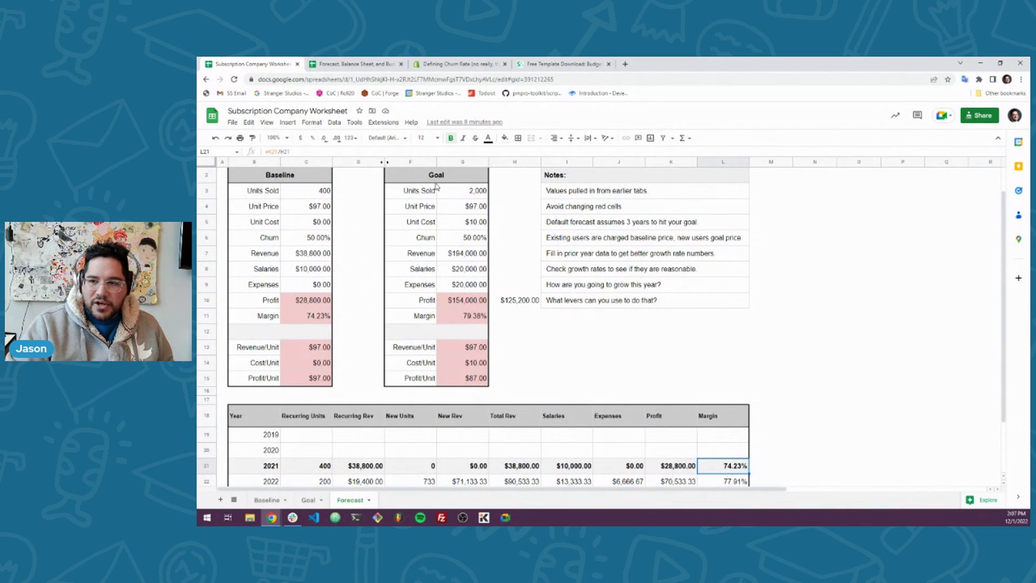
pyautogui.scroll(-2, 600, 357)
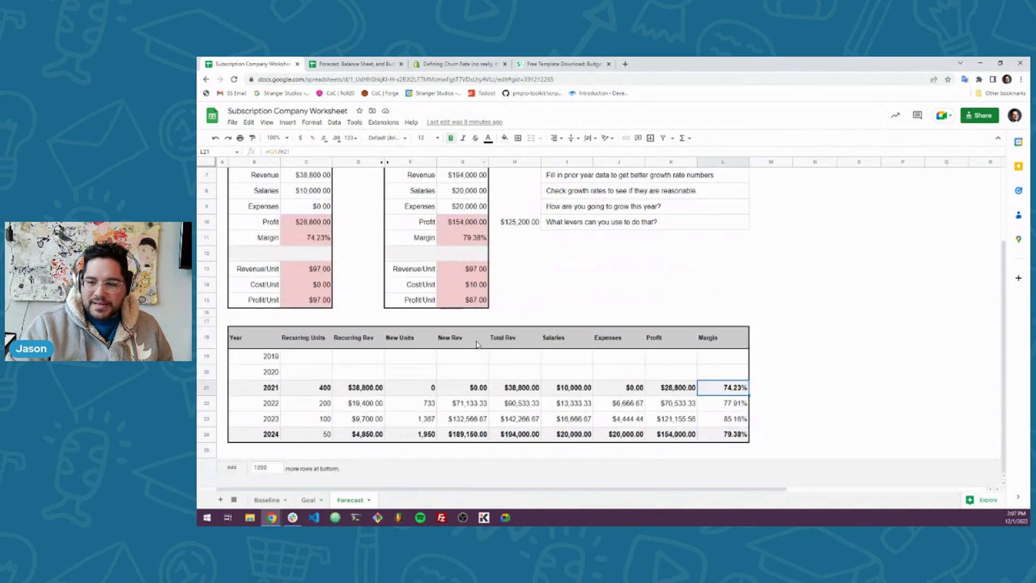
pyautogui.scroll(4, 475, 344)
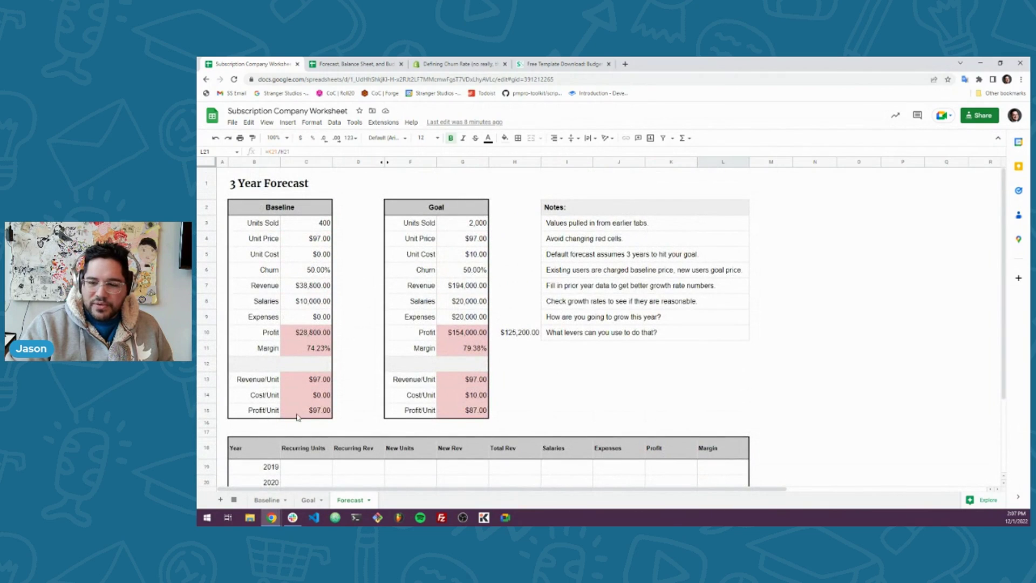
pyautogui.scroll(-3, 575, 392)
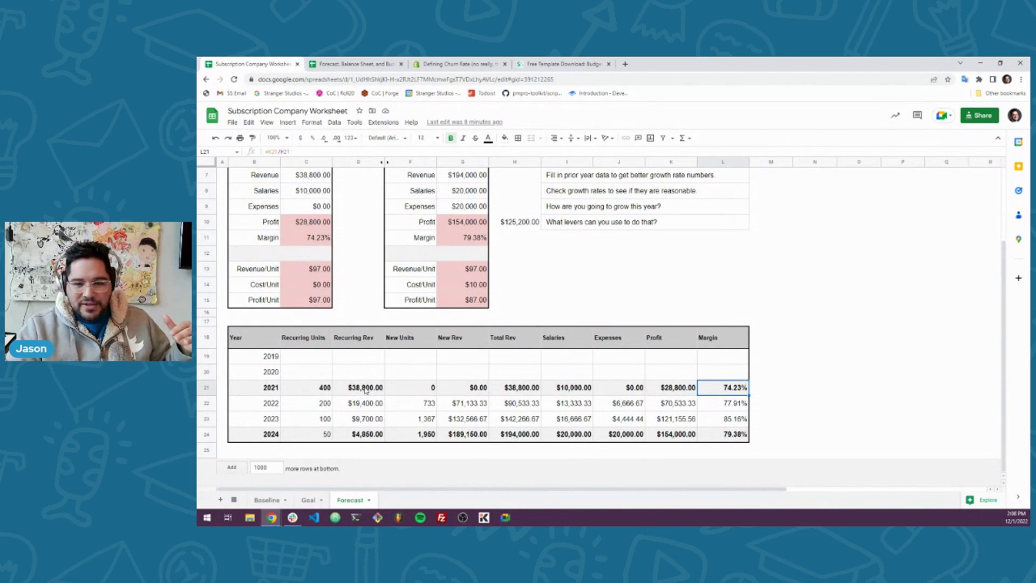
# Step: Review the forecast's total revenue from 2021 to 2024, plus the 2024 new units and new revenue
pyautogui.click(521, 389)
pyautogui.moveTo(521, 389); pyautogui.dragTo(523, 439)
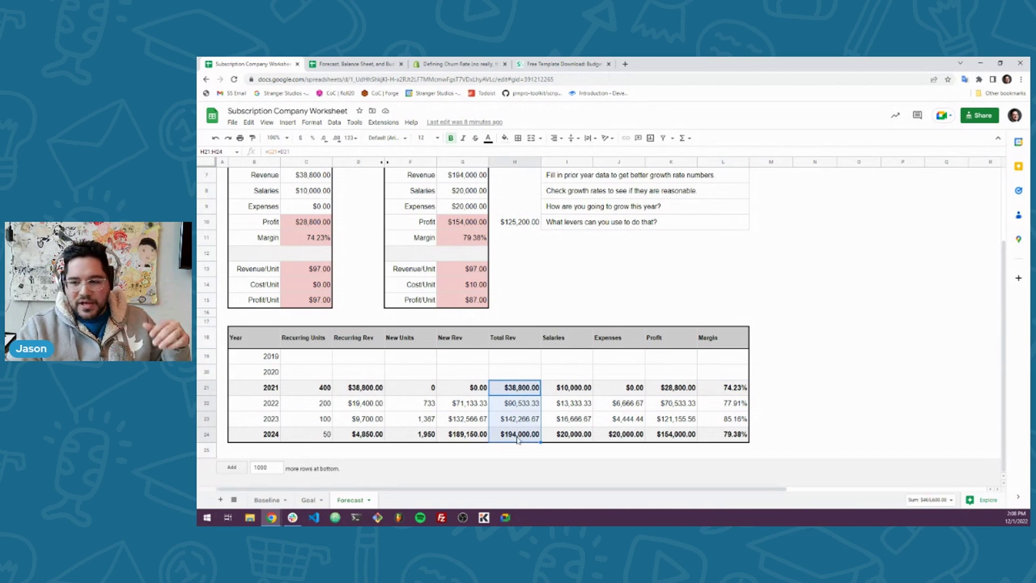
pyautogui.click(518, 438)
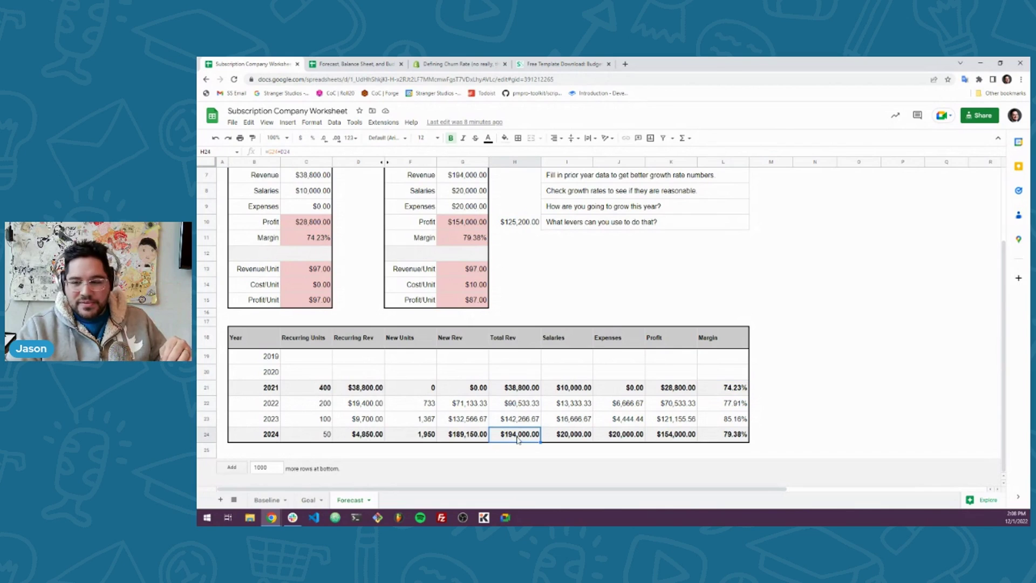
pyautogui.click(420, 440)
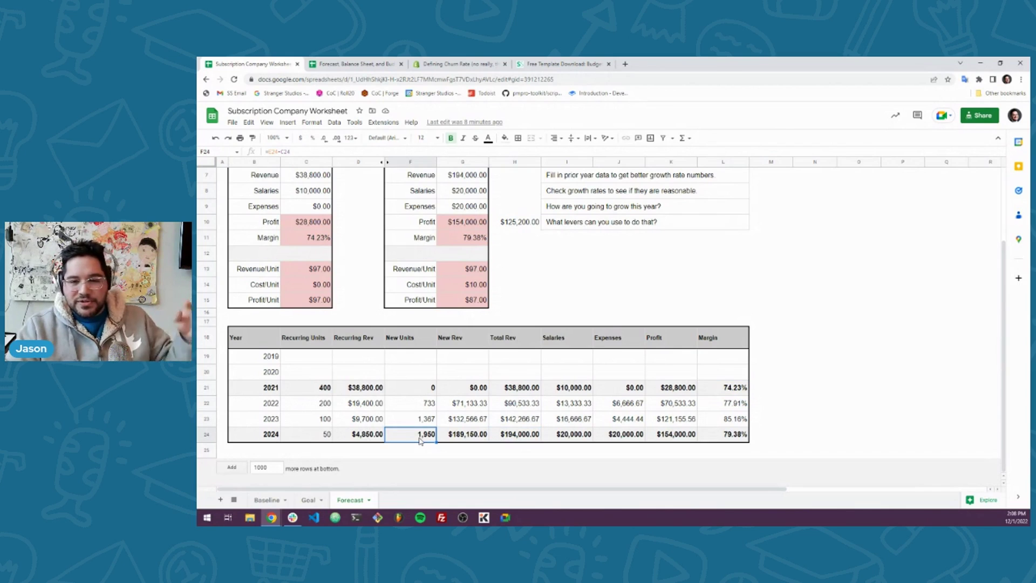
pyautogui.click(473, 440)
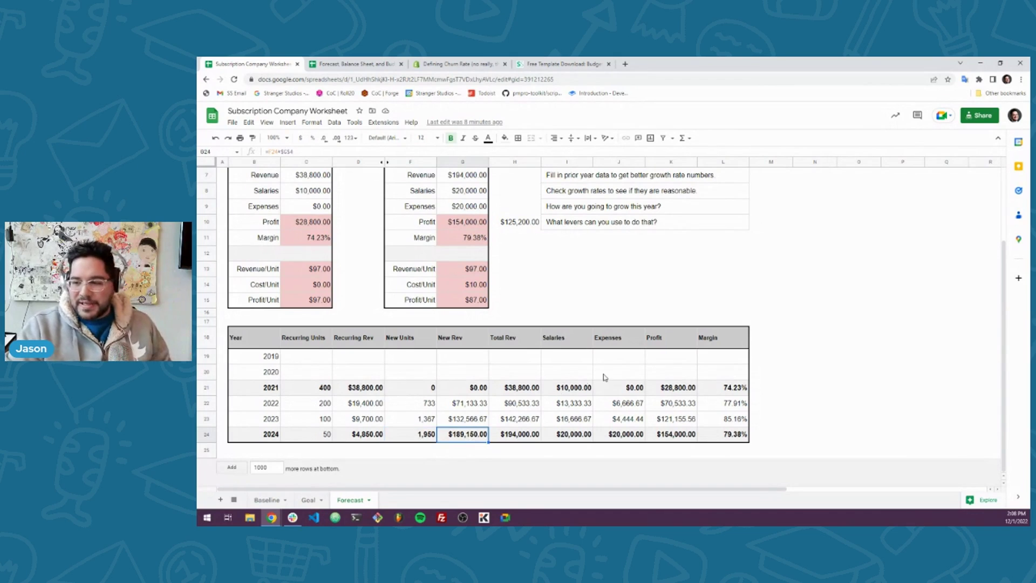
pyautogui.scroll(2, 674, 378)
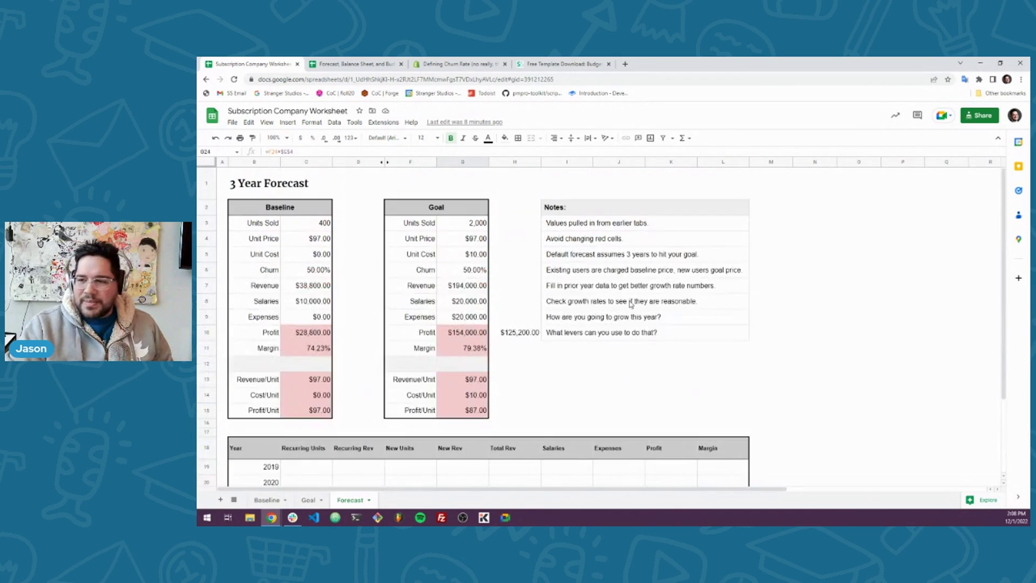
# Step: Switch to the Baseline sheet and review its units sold, unit price, unit cost/CAC and annual churn fields
pyautogui.click(266, 498)
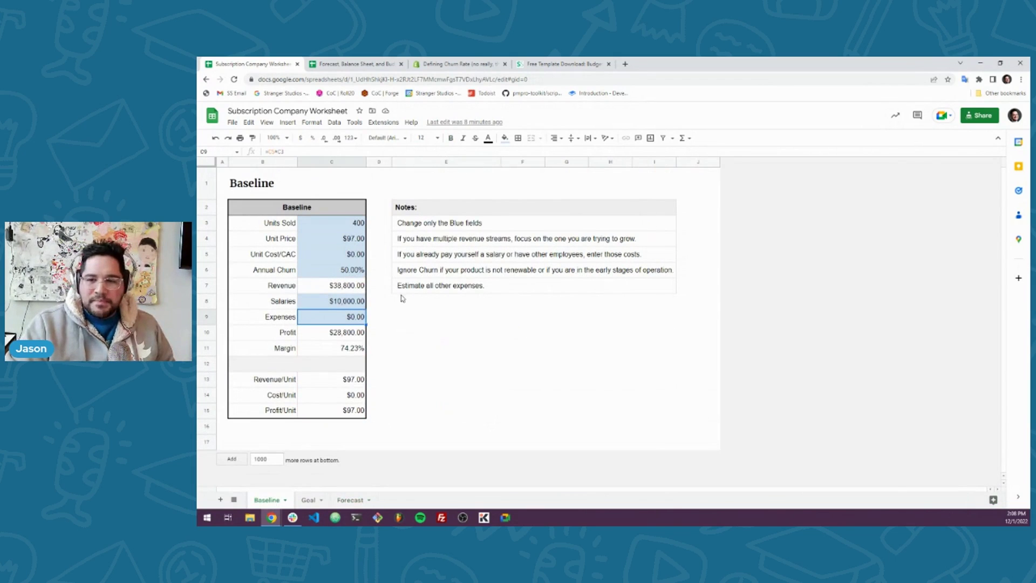
pyautogui.click(475, 348)
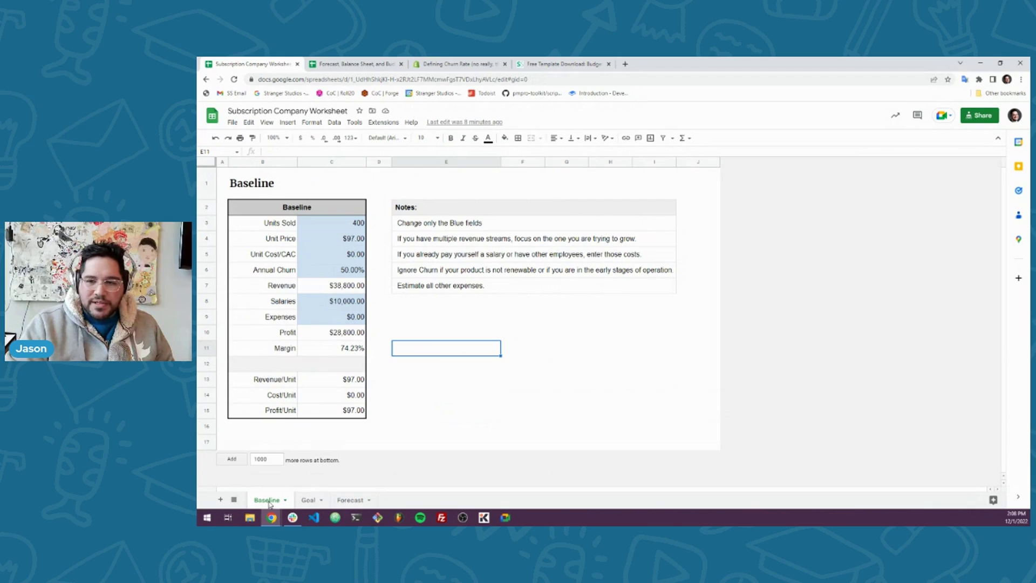
pyautogui.click(348, 226)
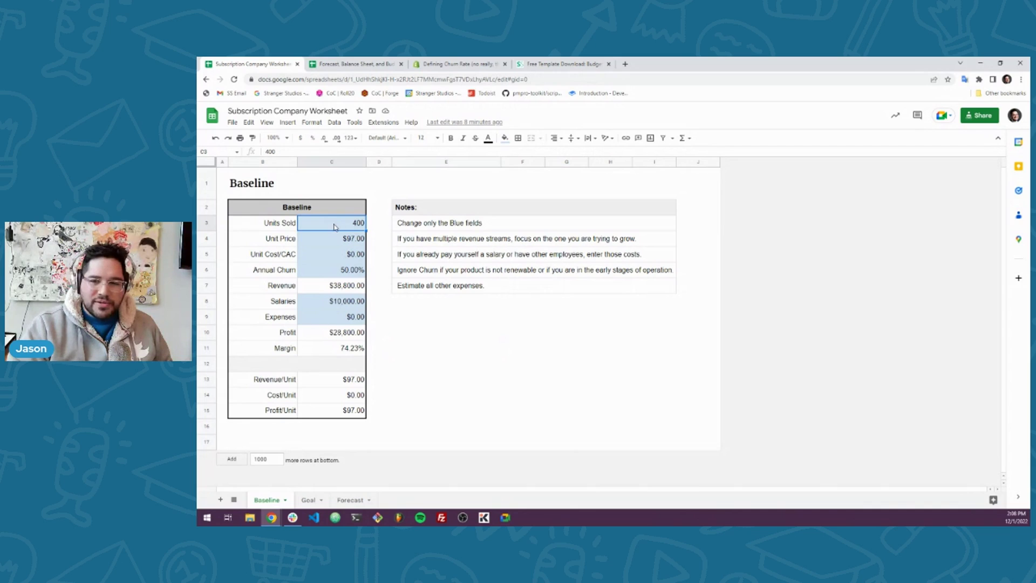
pyautogui.click(336, 240)
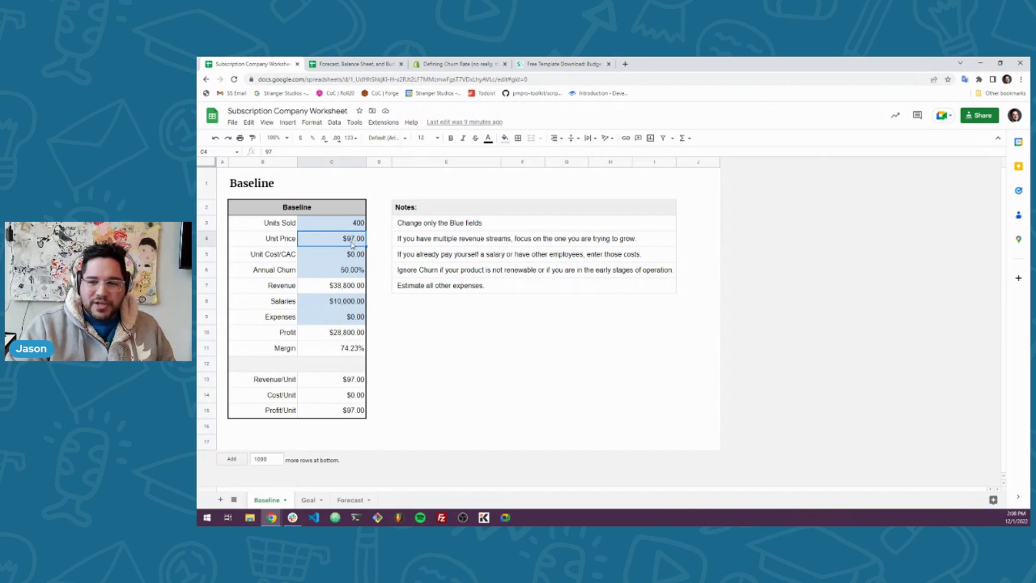
pyautogui.moveTo(282, 259); pyautogui.dragTo(337, 261)
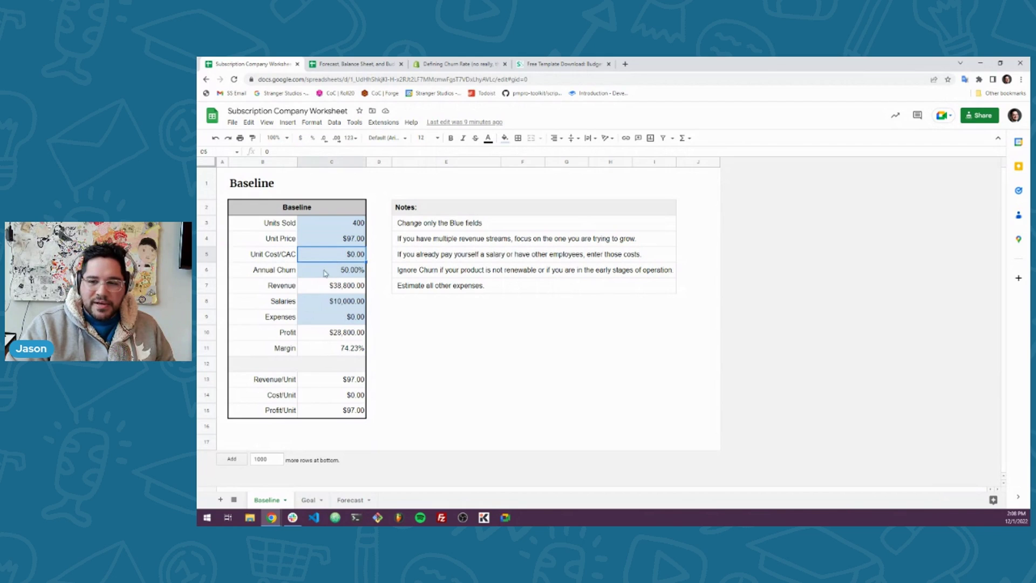
pyautogui.click(341, 271)
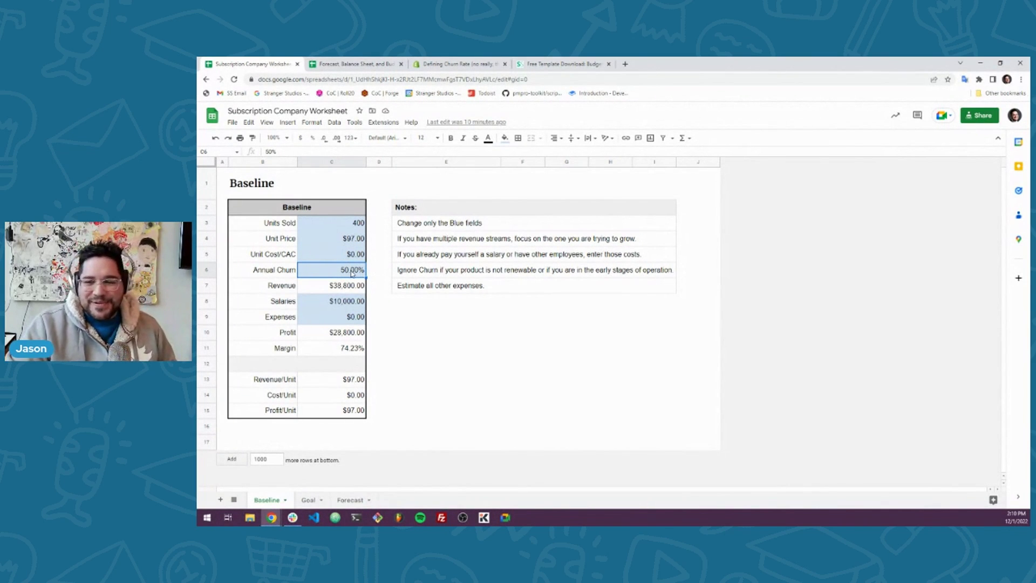
pyautogui.click(262, 274)
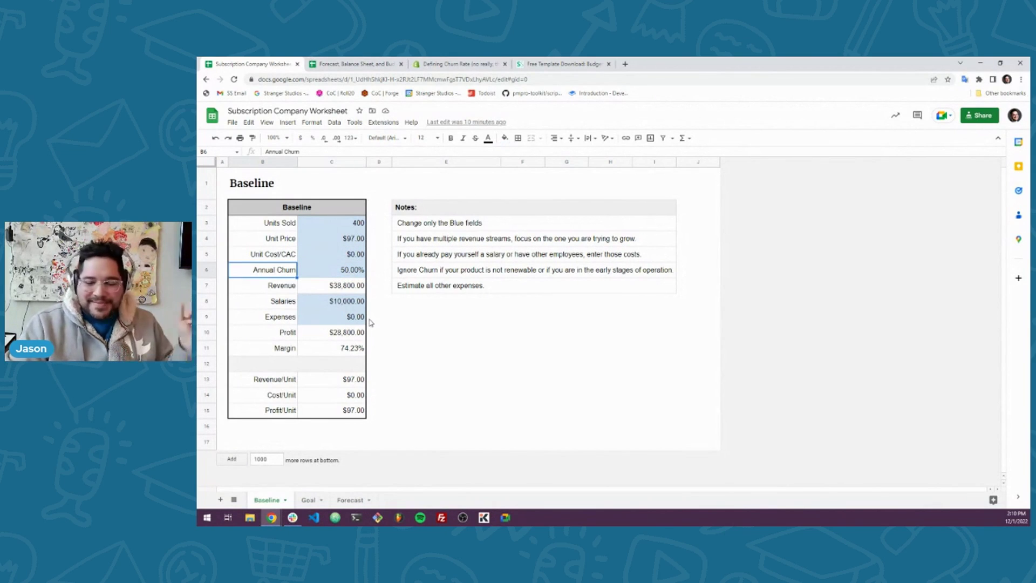
pyautogui.click(331, 273)
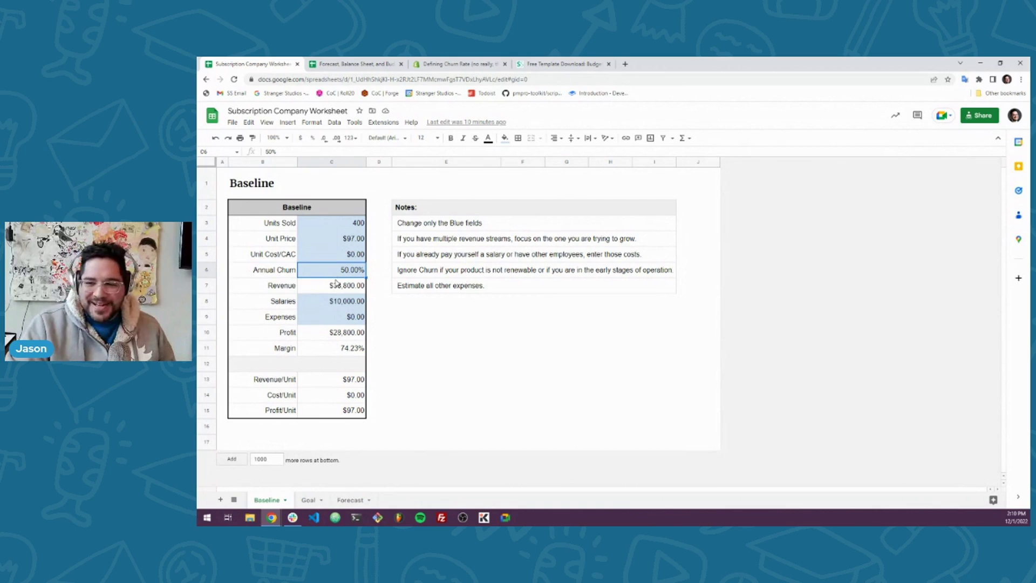
# Step: Examine how the baseline revenue is calculated from the units sold and unit price
pyautogui.click(335, 288)
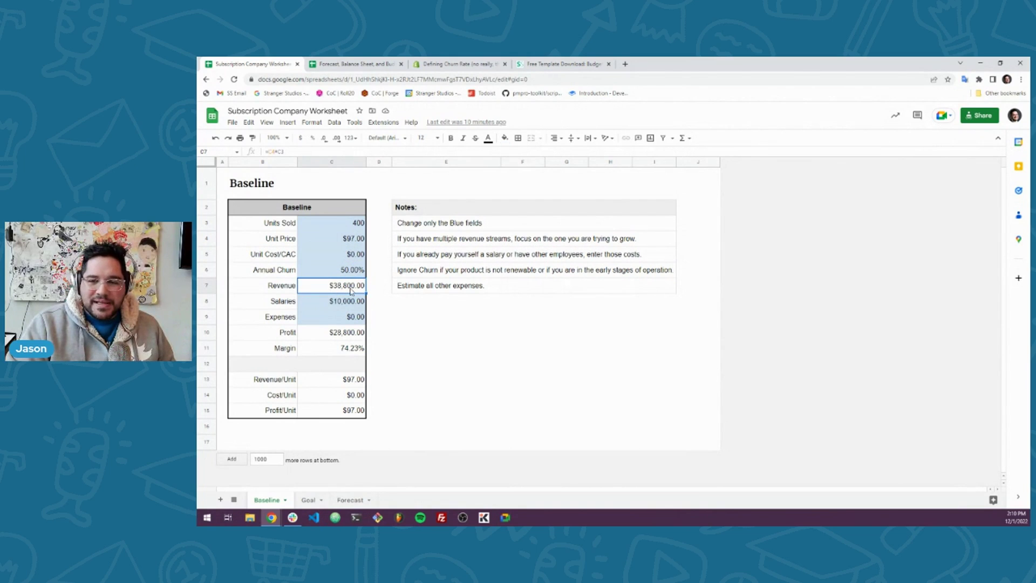
pyautogui.moveTo(356, 227); pyautogui.dragTo(348, 272)
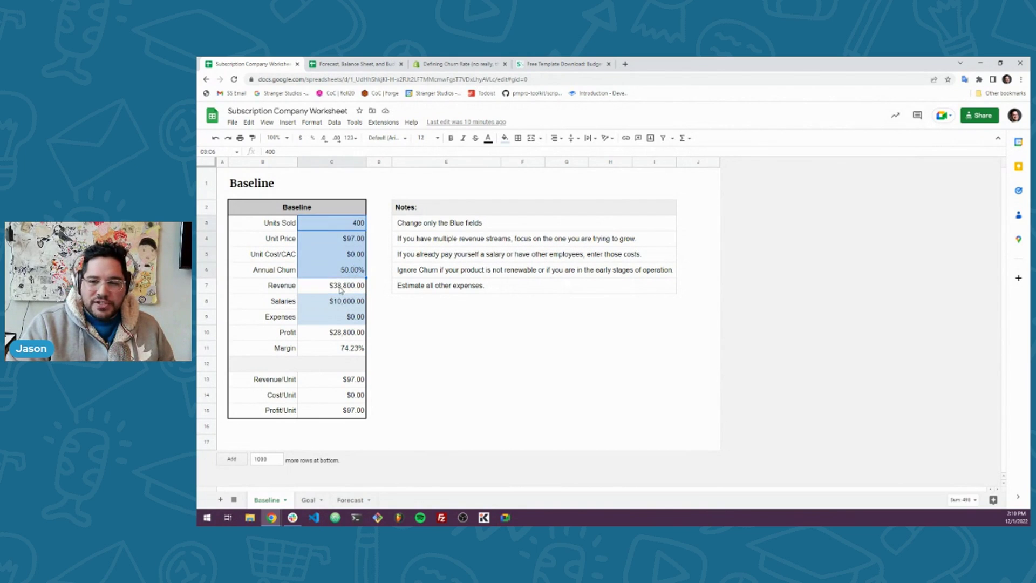
pyautogui.click(340, 290)
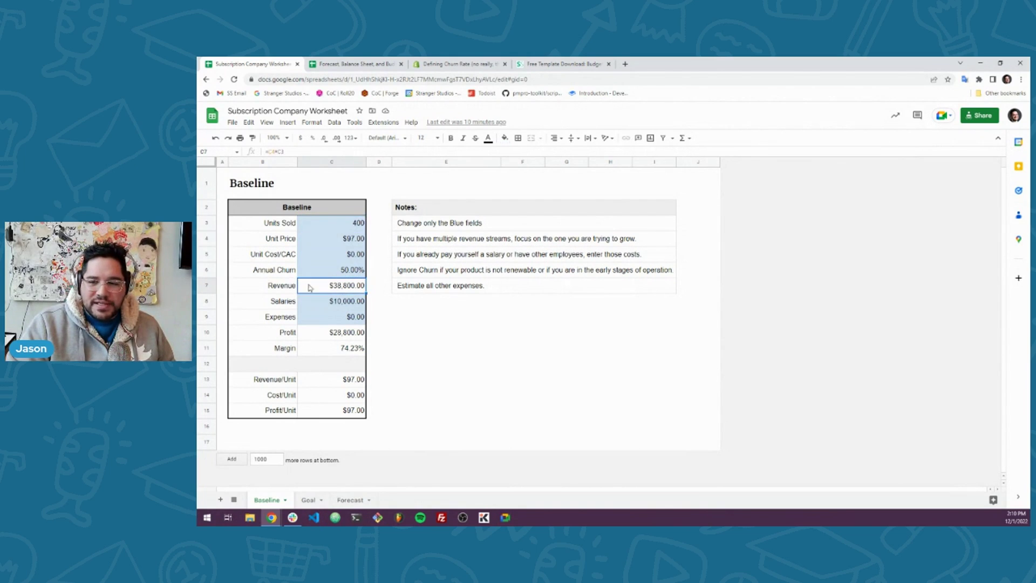
pyautogui.click(351, 225)
pyautogui.click(355, 246)
pyautogui.click(341, 290)
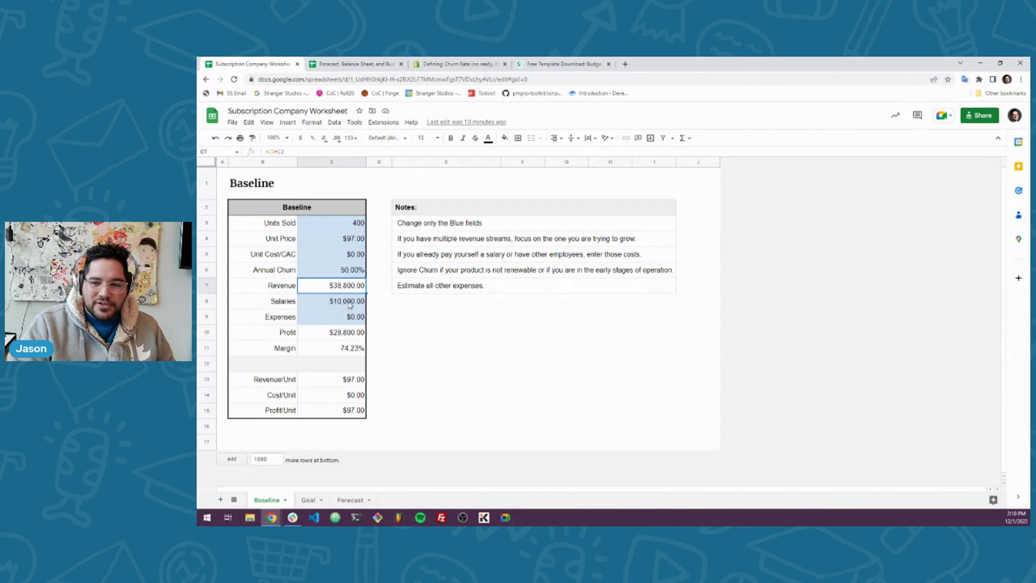
# Step: Check the baseline salaries and expenses cells, comparing the expenses with the unit cost/CAC
pyautogui.click(354, 303)
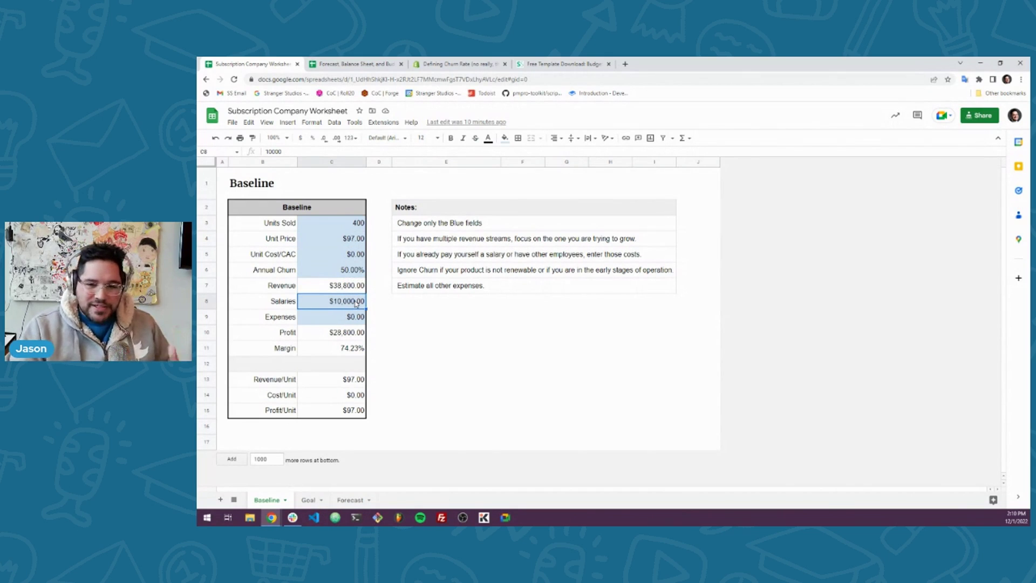
pyautogui.click(357, 320)
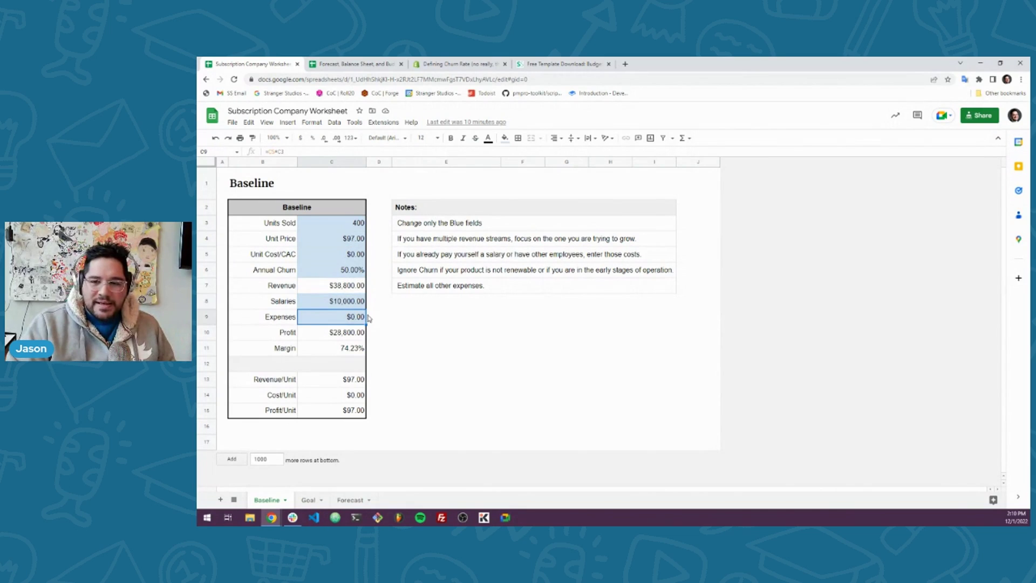
pyautogui.click(351, 254)
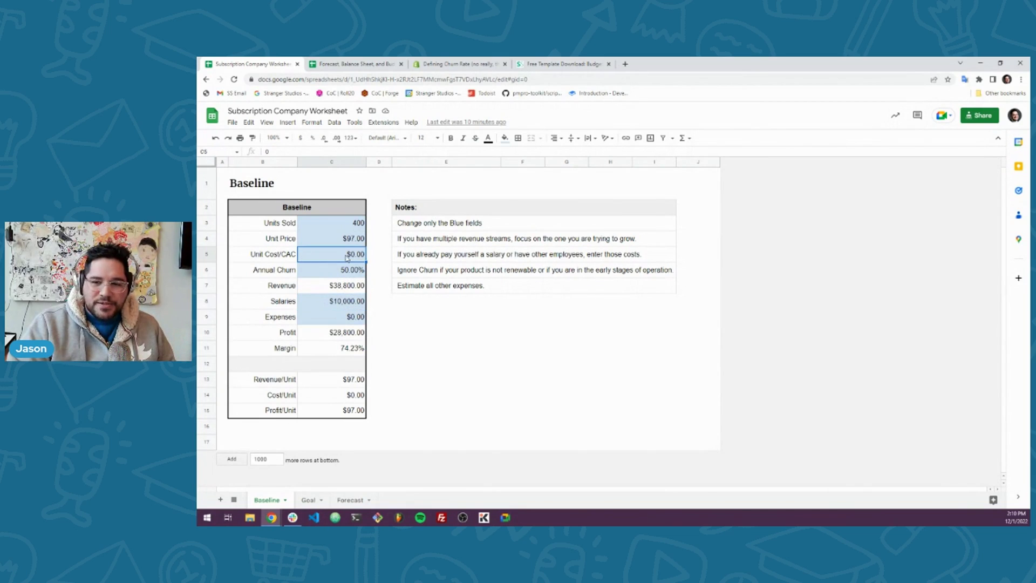
pyautogui.click(345, 320)
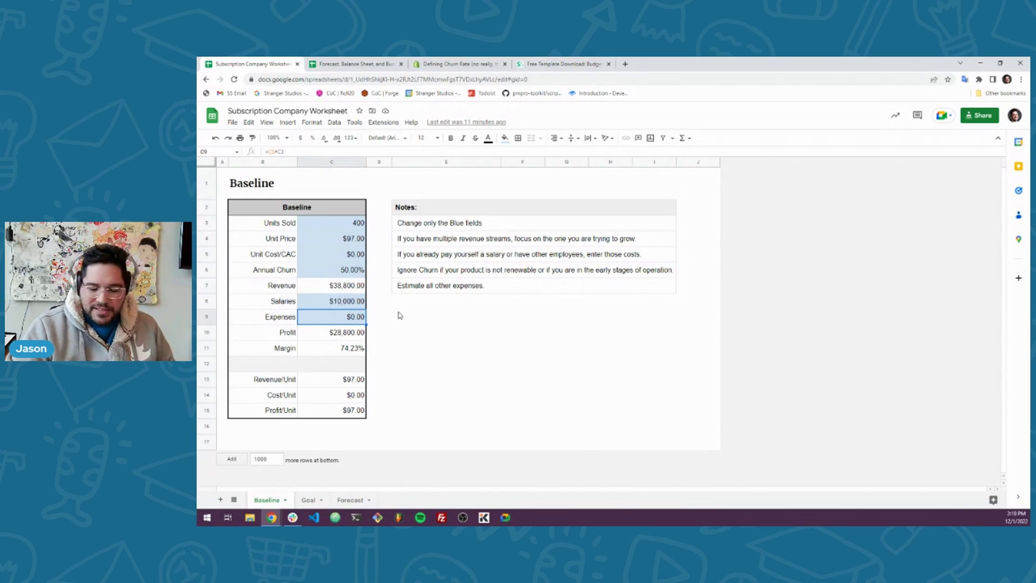
# Step: Set the baseline Expenses to the formula =300+397+500+200+500
pyautogui.write('300')
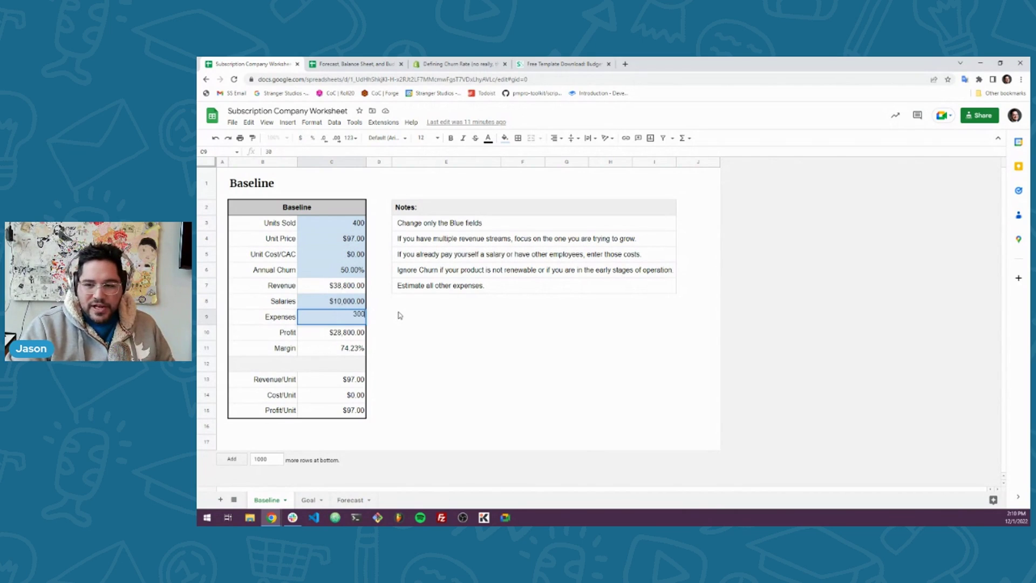
pyautogui.write('=')
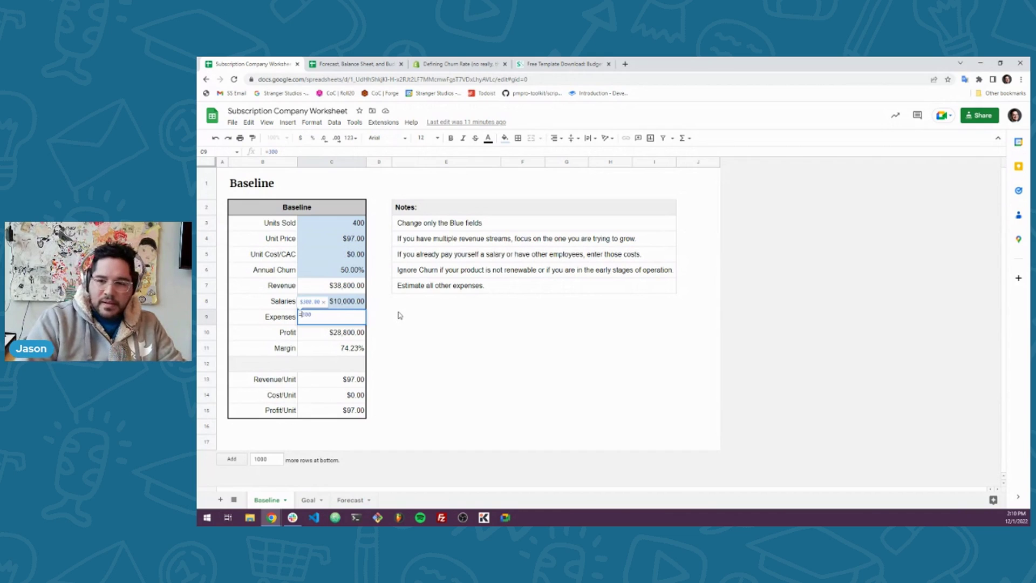
pyautogui.write('+')
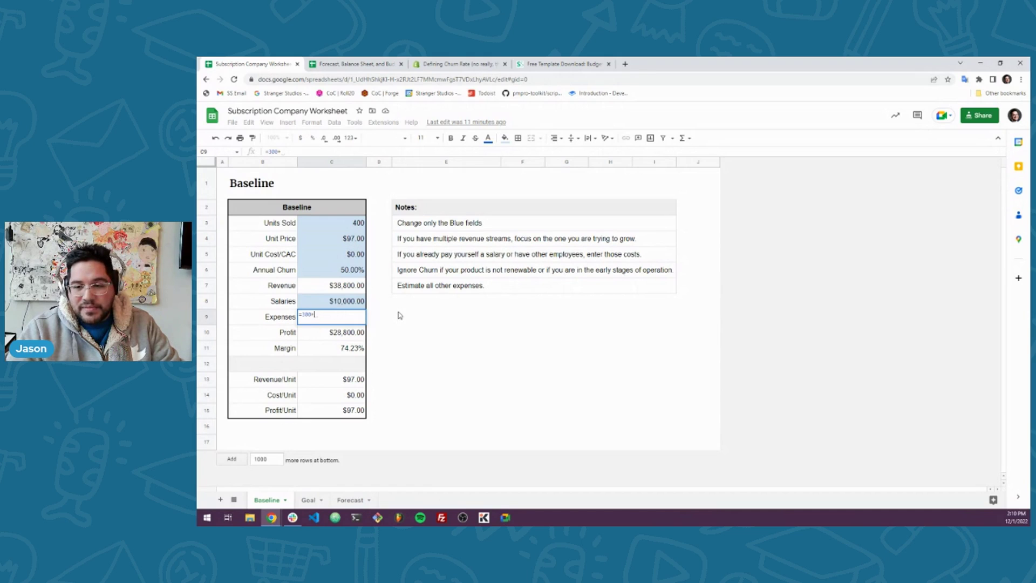
pyautogui.write('397')
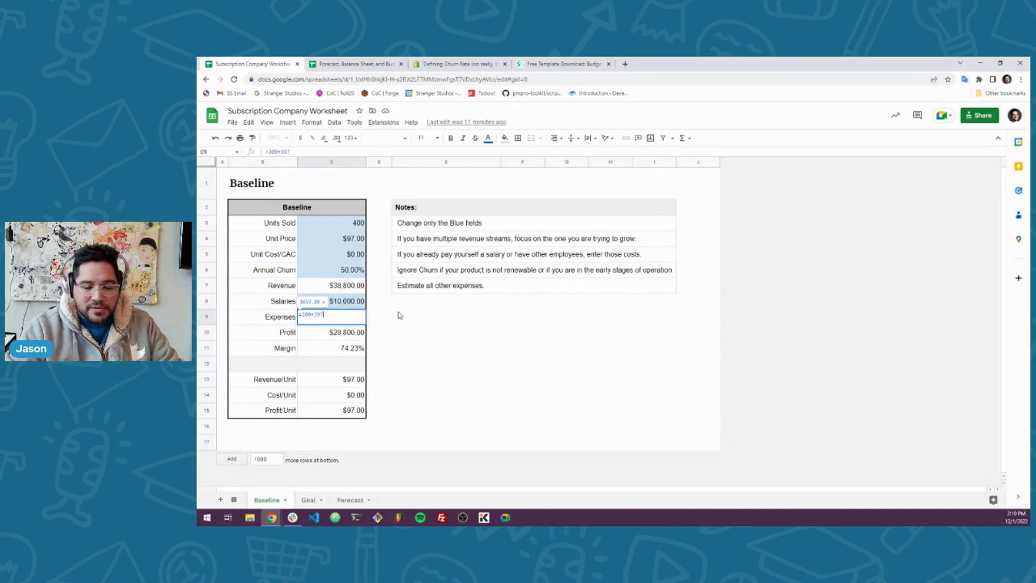
pyautogui.write('+')
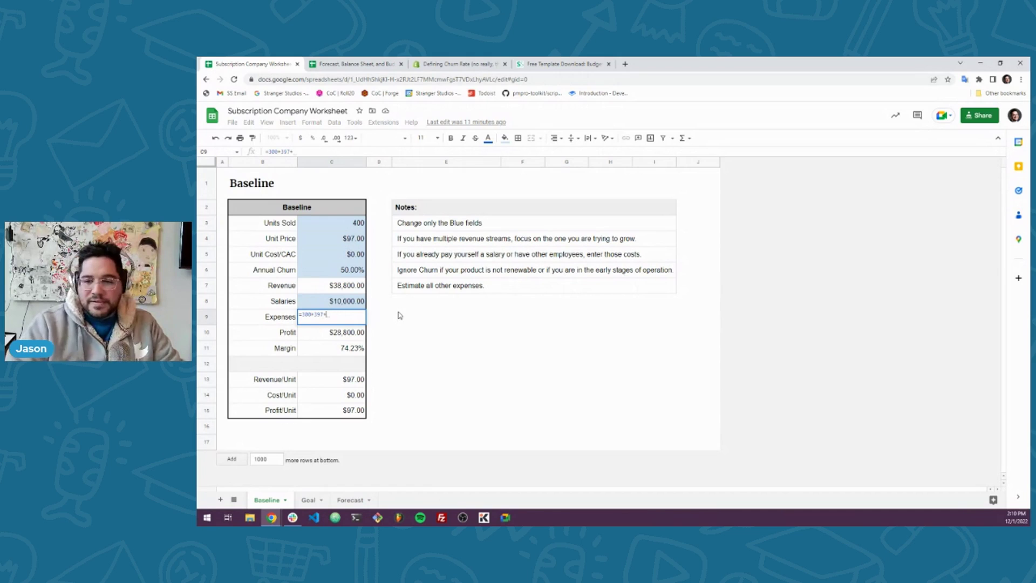
pyautogui.write('500')
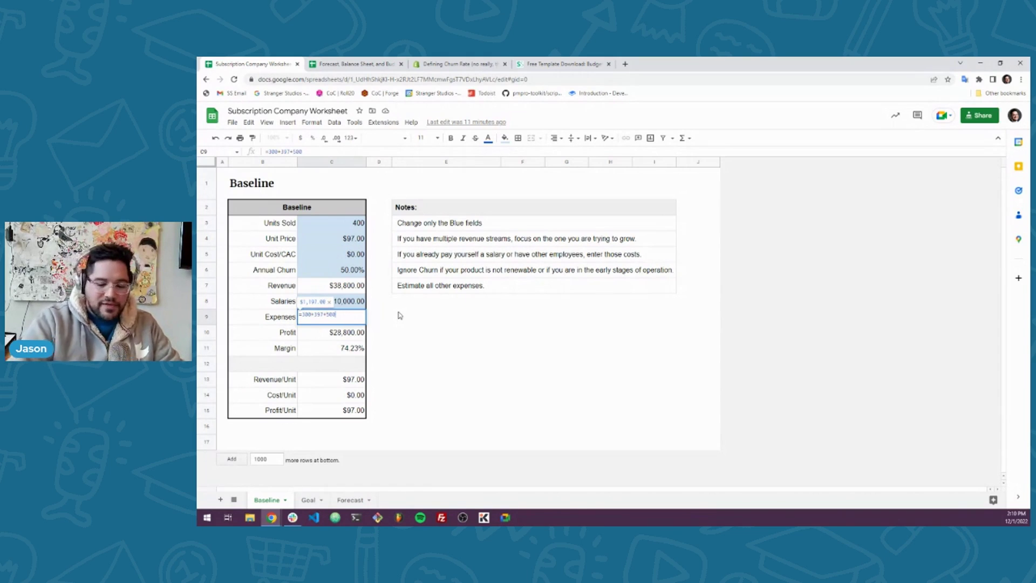
pyautogui.write('+')
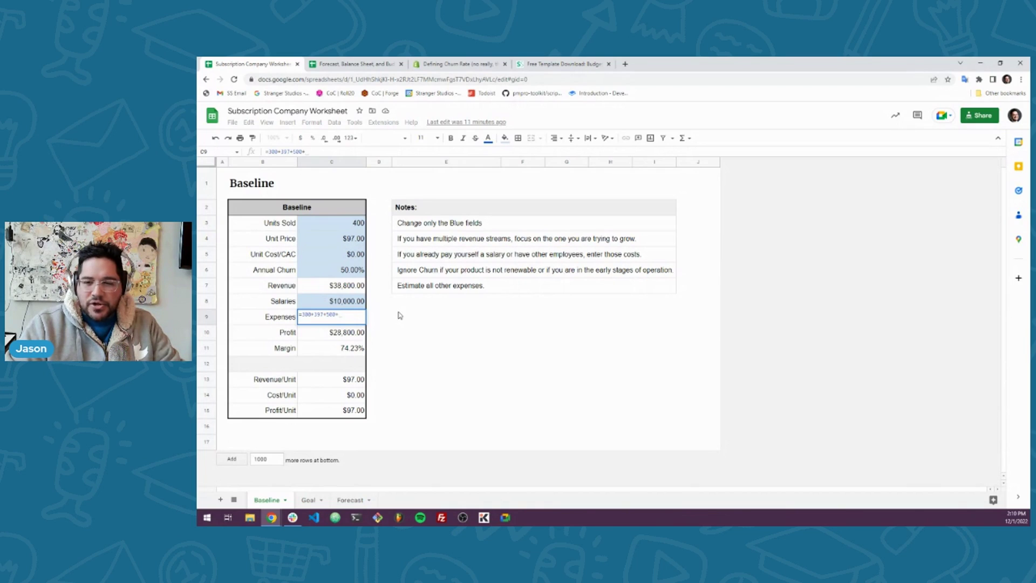
pyautogui.write('200+')
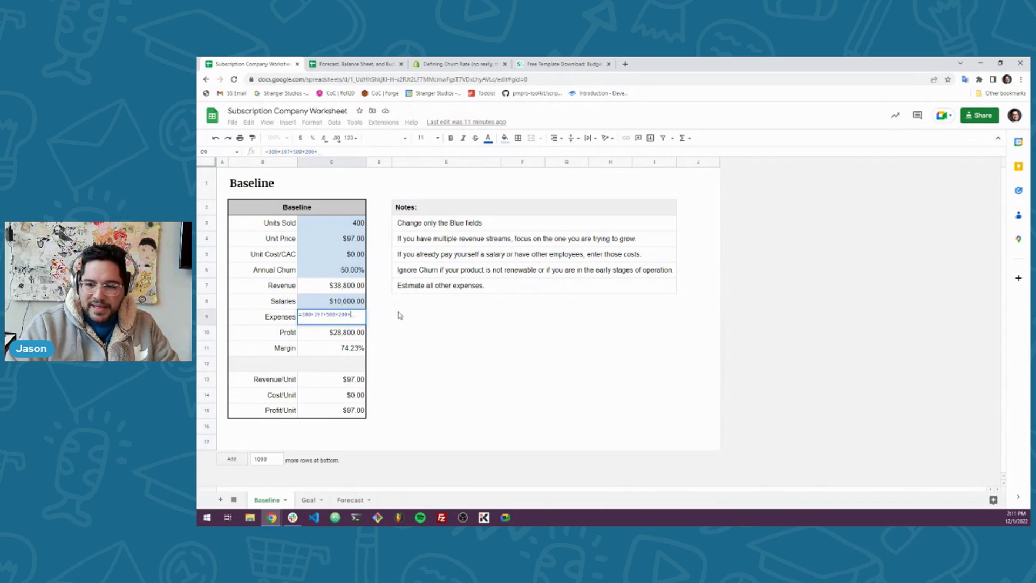
pyautogui.write('500')
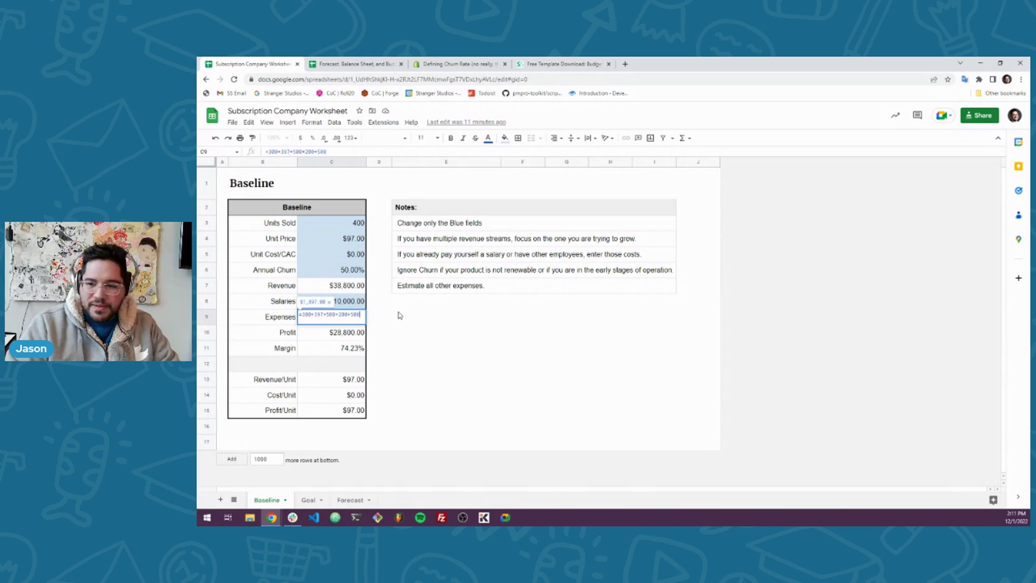
pyautogui.press('Return')
pyautogui.click(349, 319)
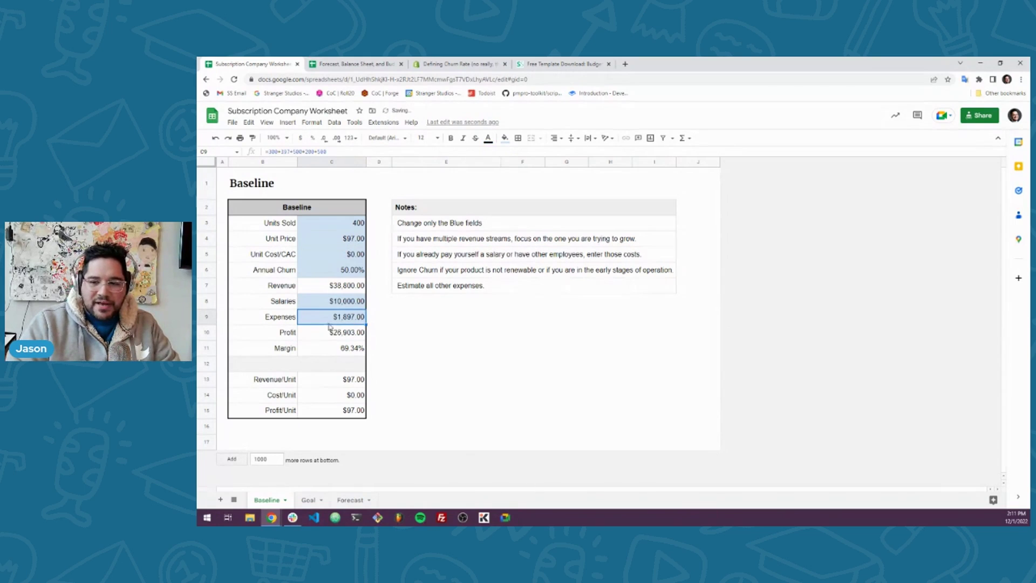
# Step: Review the baseline profit and margin, including how each one is calculated
pyautogui.click(346, 332)
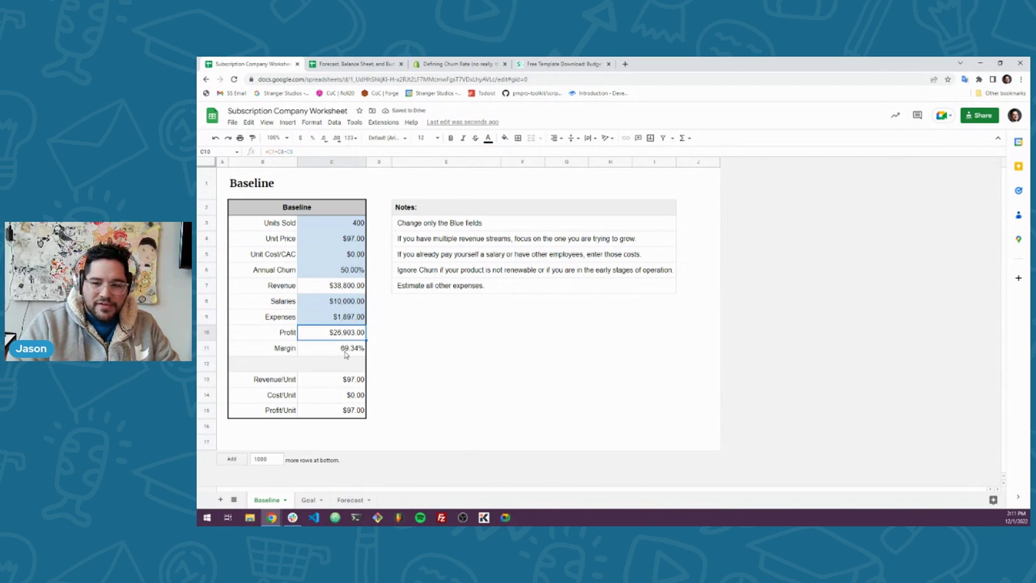
pyautogui.click(348, 351)
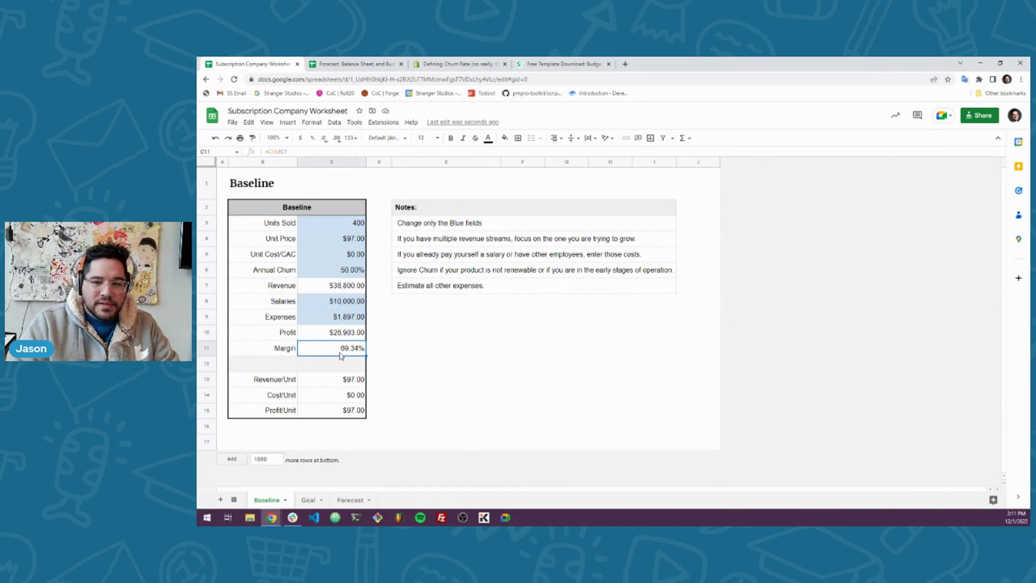
pyautogui.moveTo(279, 355); pyautogui.dragTo(312, 354)
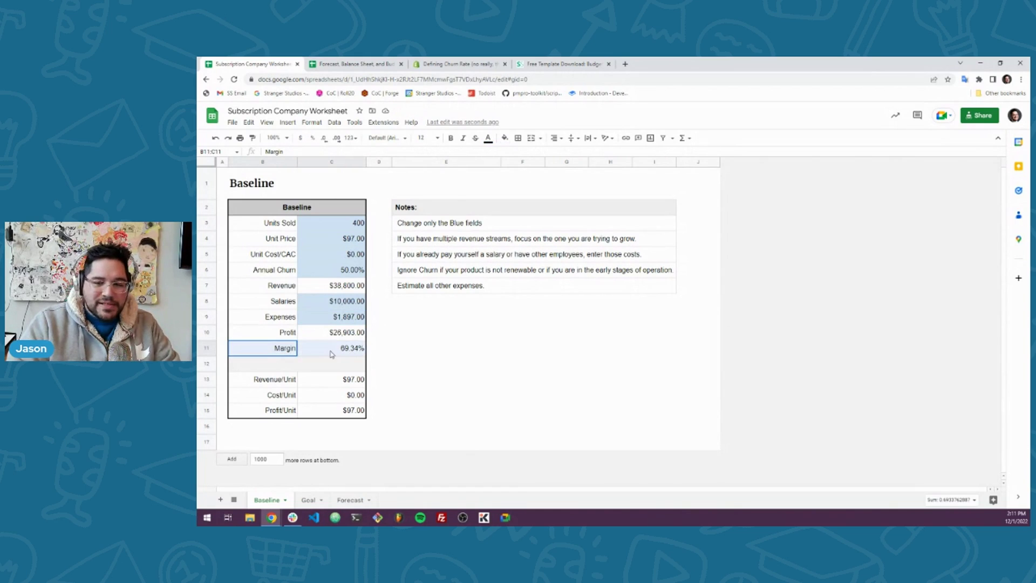
pyautogui.click(334, 351)
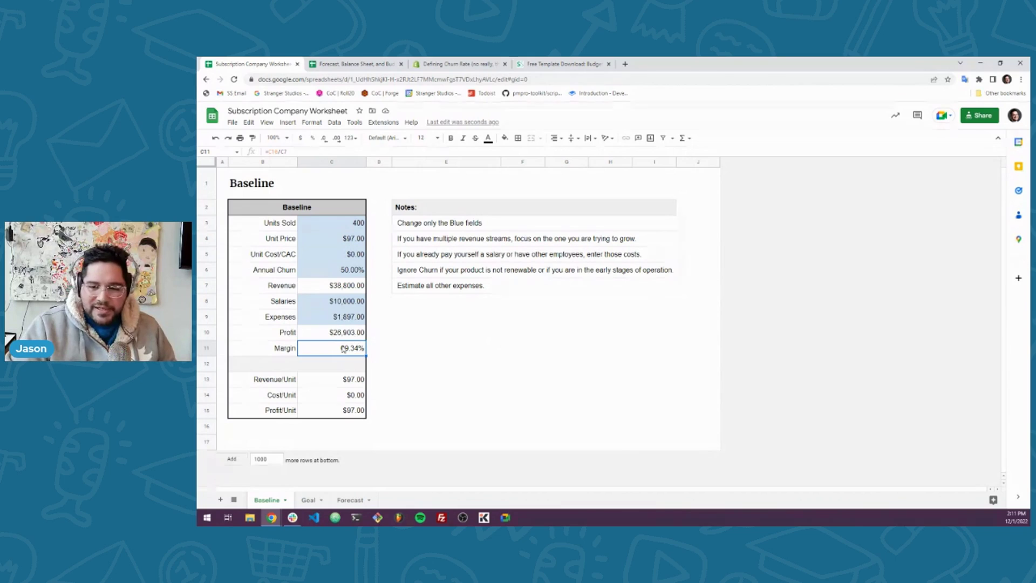
# Step: Check the baseline revenue, cost and profit per unit against the unit cost/CAC and units sold
pyautogui.click(336, 381)
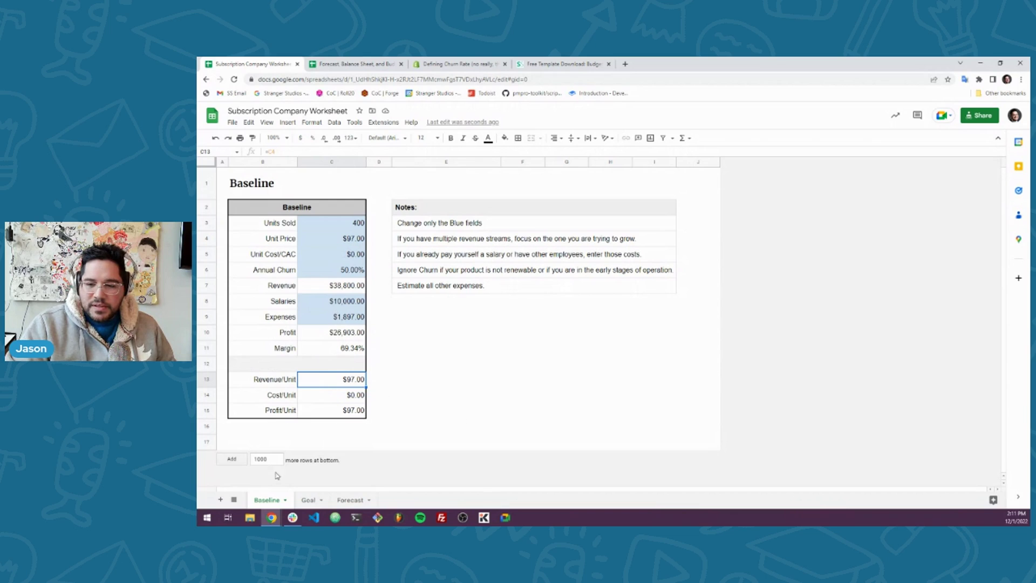
pyautogui.click(354, 401)
pyautogui.moveTo(291, 412); pyautogui.dragTo(334, 411)
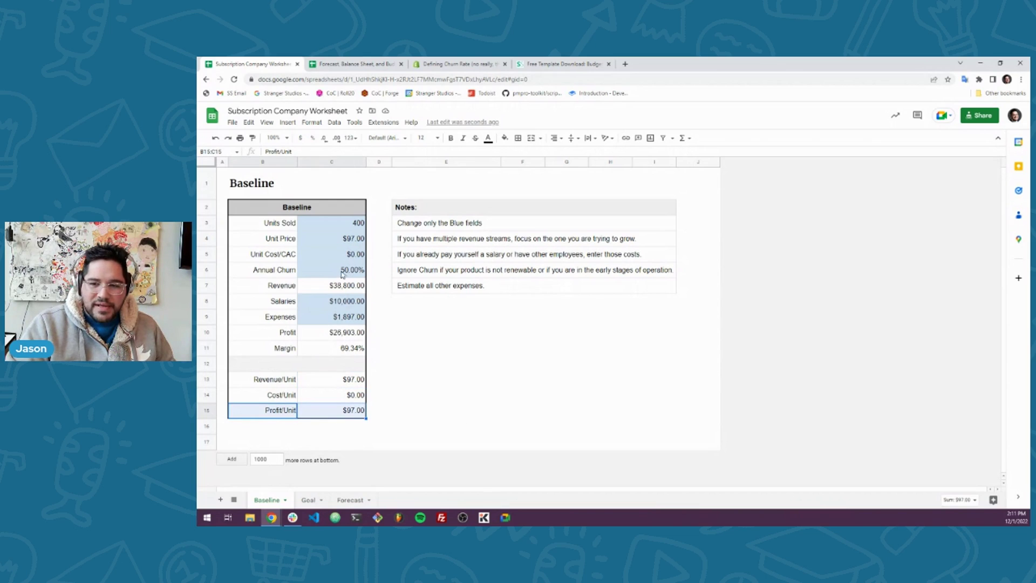
pyautogui.click(348, 253)
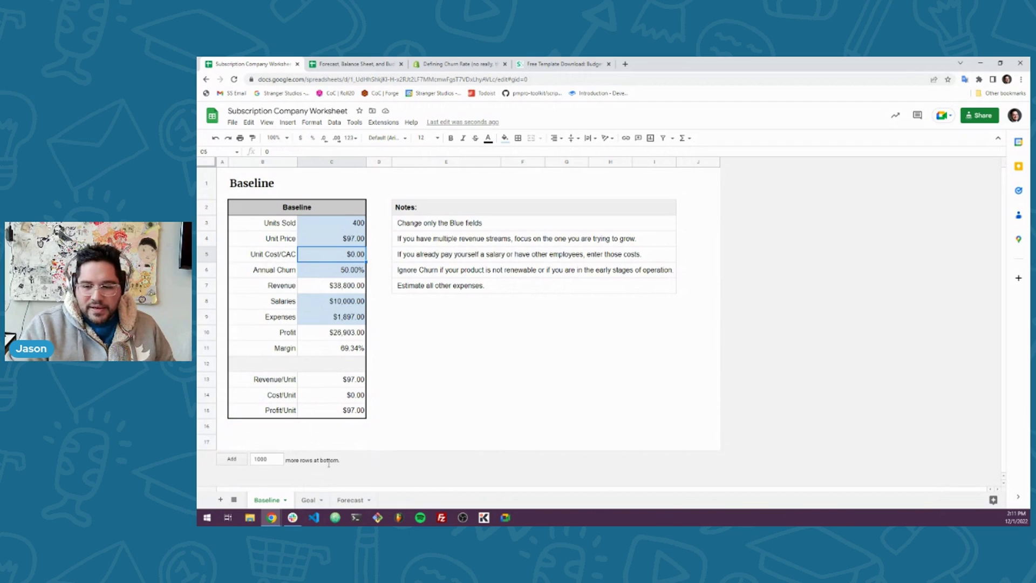
pyautogui.click(337, 226)
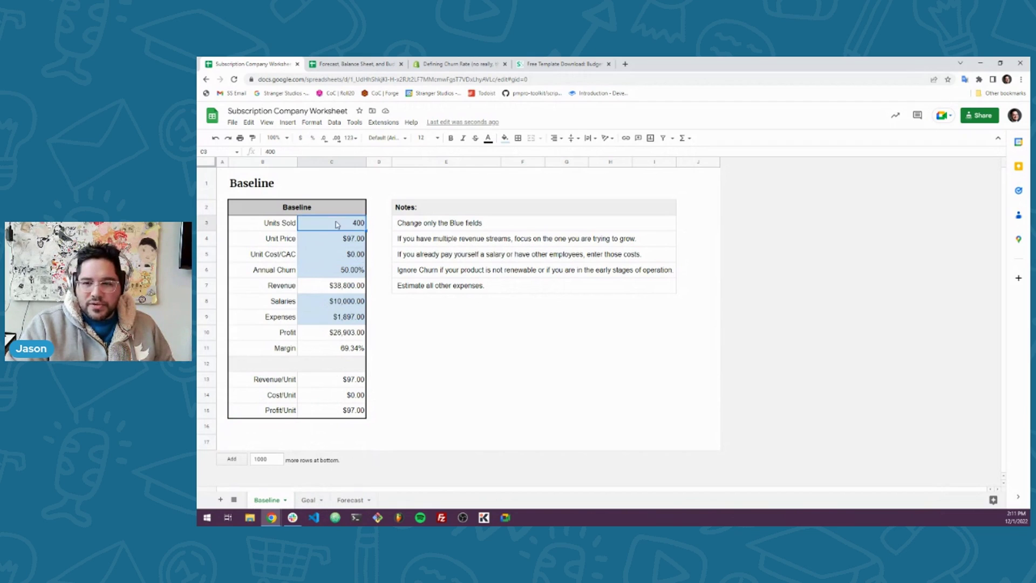
# Step: Switch to the Goal sheet and review its units sold, unit price, unit cost and annual churn fields
pyautogui.click(308, 500)
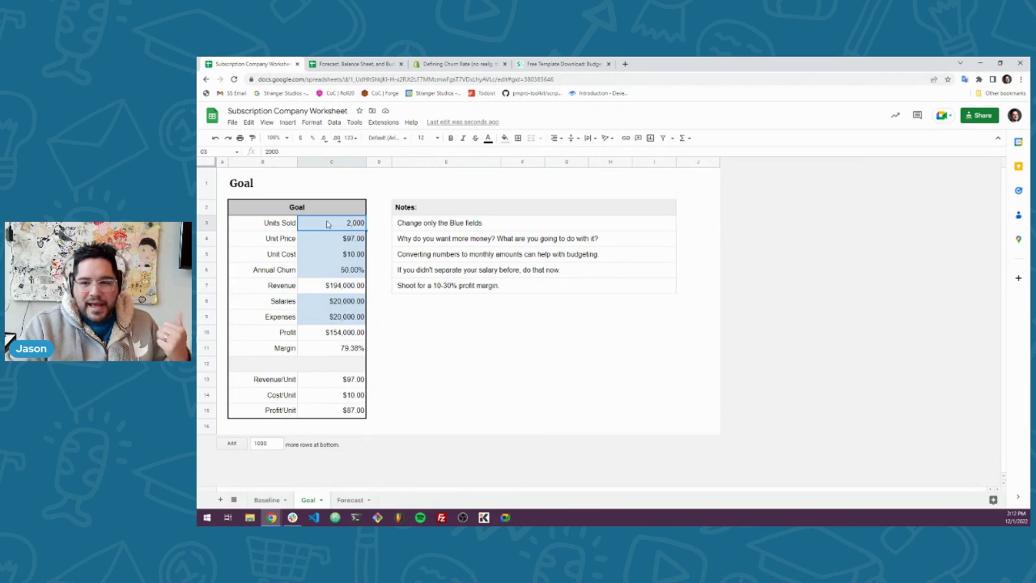
pyautogui.click(353, 243)
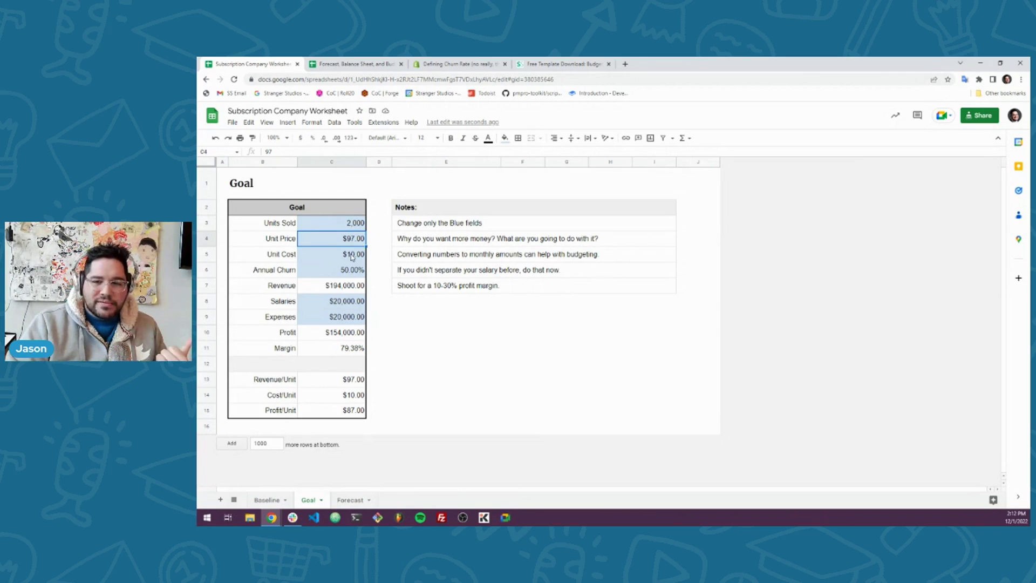
pyautogui.click(353, 257)
pyautogui.click(354, 242)
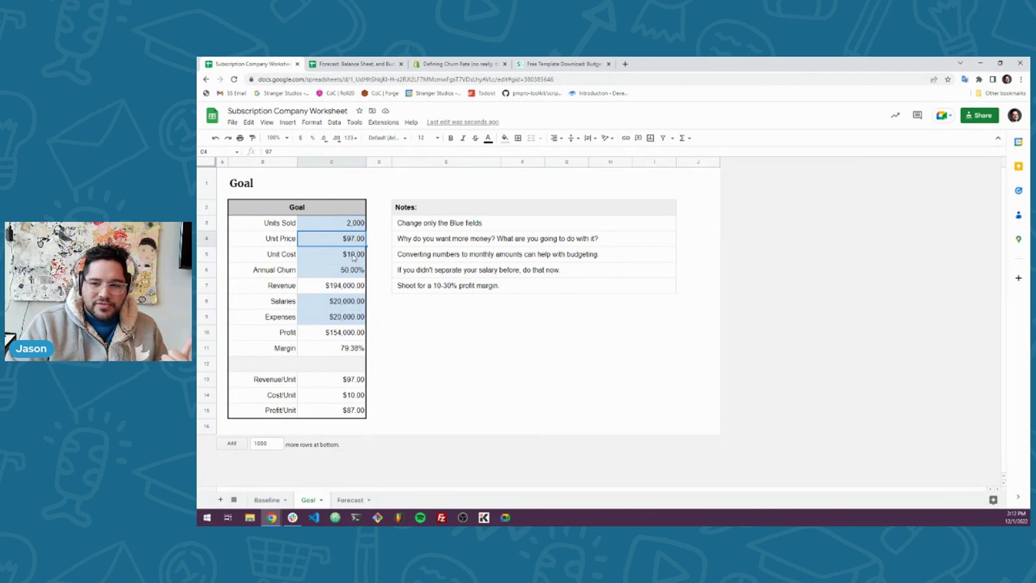
pyautogui.click(354, 257)
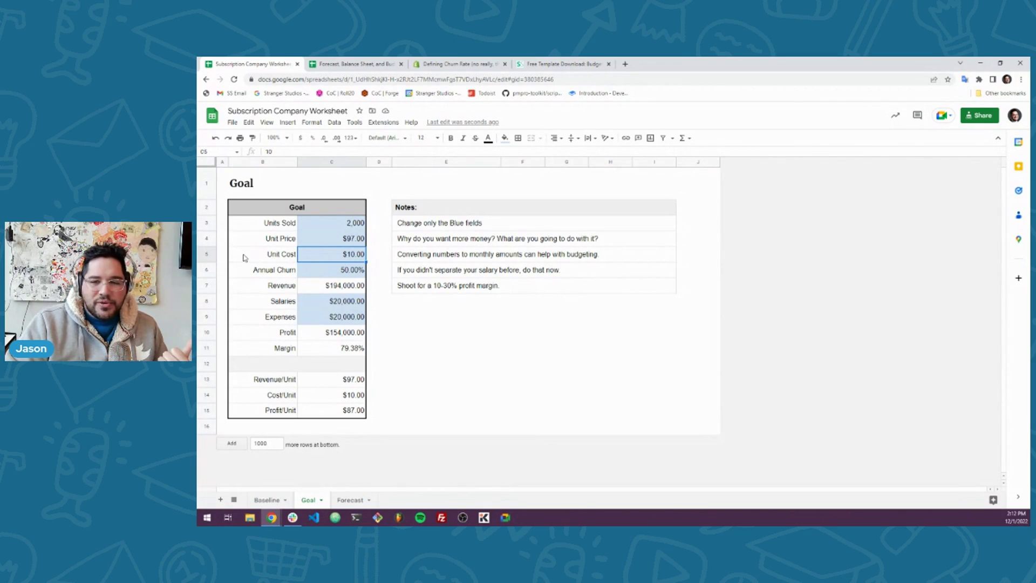
pyautogui.click(280, 257)
pyautogui.click(327, 258)
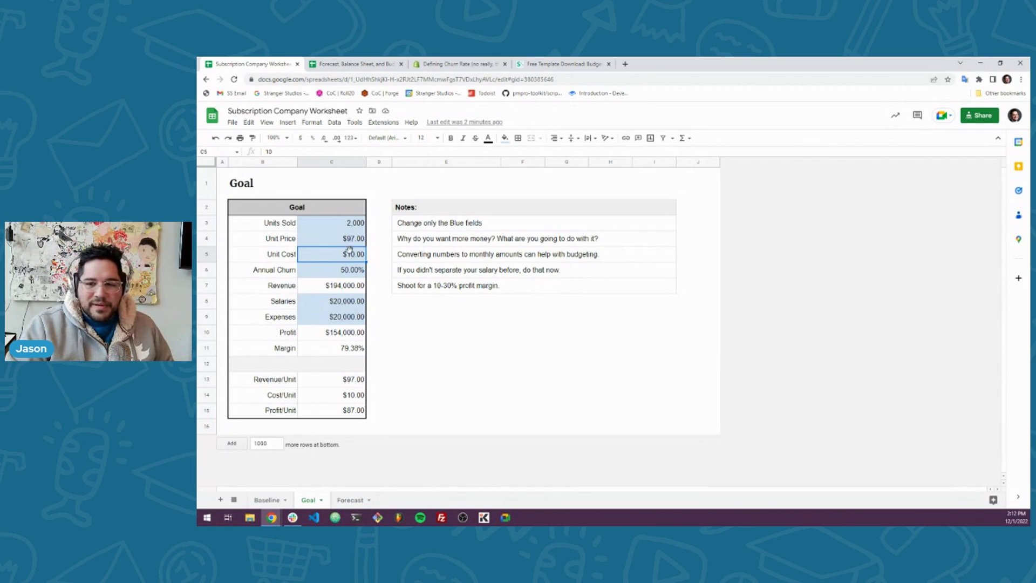
pyautogui.press('Down')
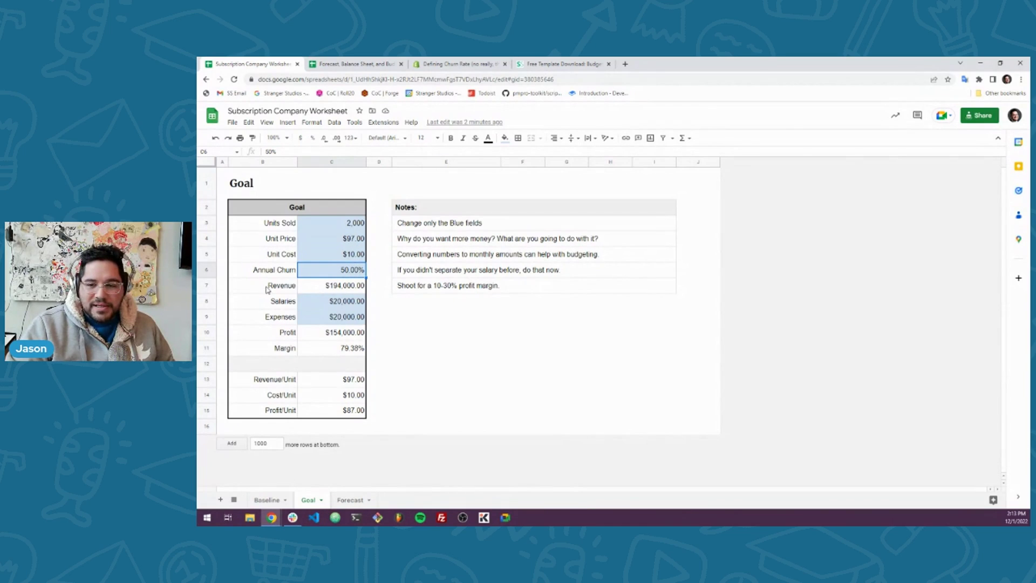
# Step: Review the goal revenue, salaries, expenses, profit and margin, checking them against the Baseline sheet
pyautogui.click(336, 289)
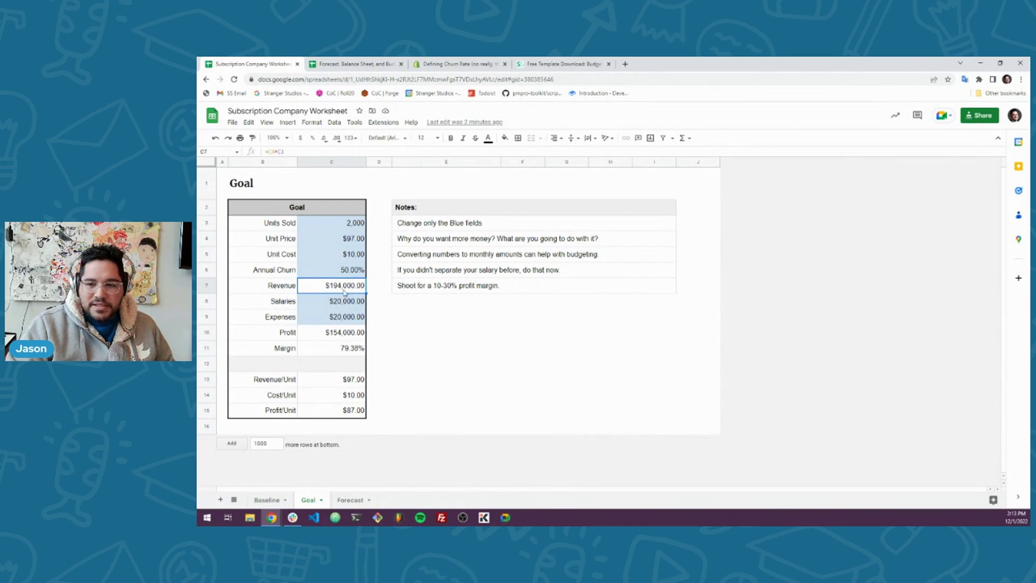
pyautogui.click(344, 305)
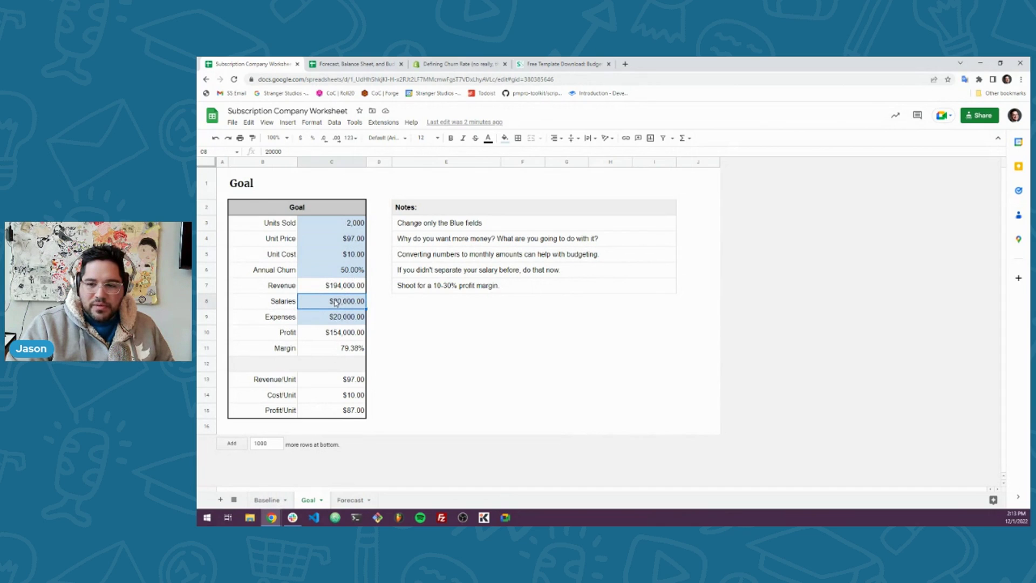
pyautogui.click(341, 321)
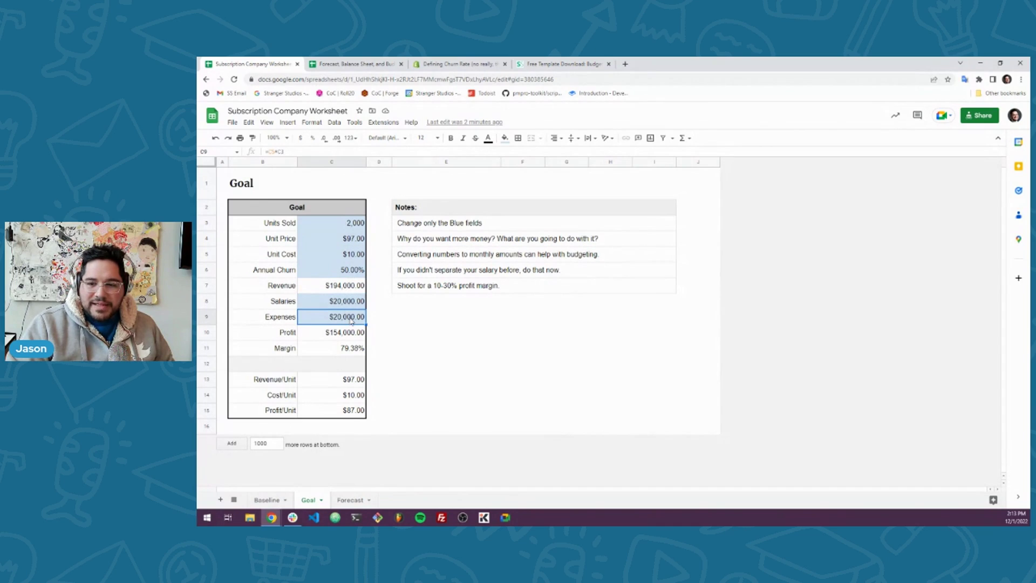
pyautogui.click(266, 500)
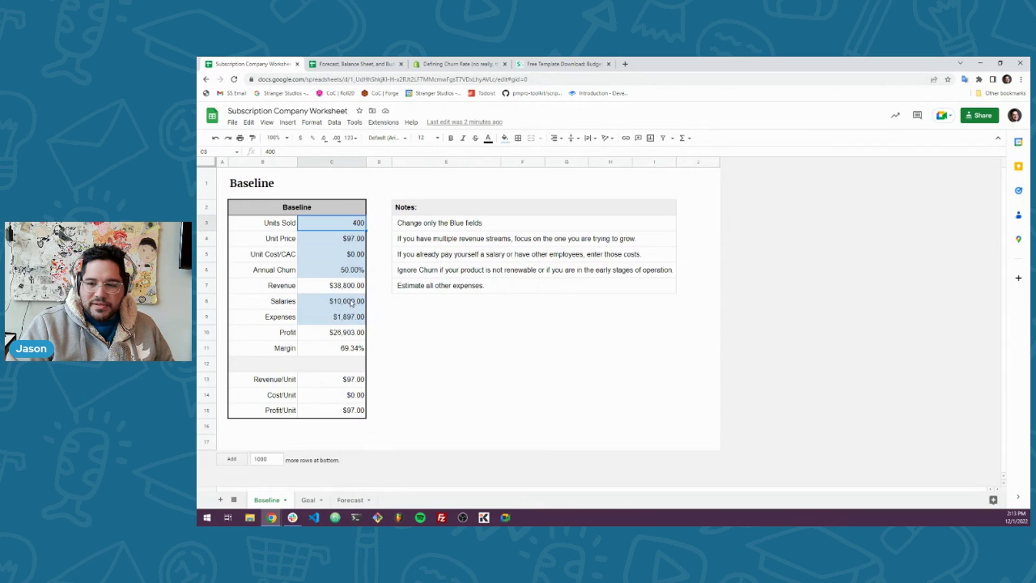
pyautogui.click(308, 499)
pyautogui.click(344, 333)
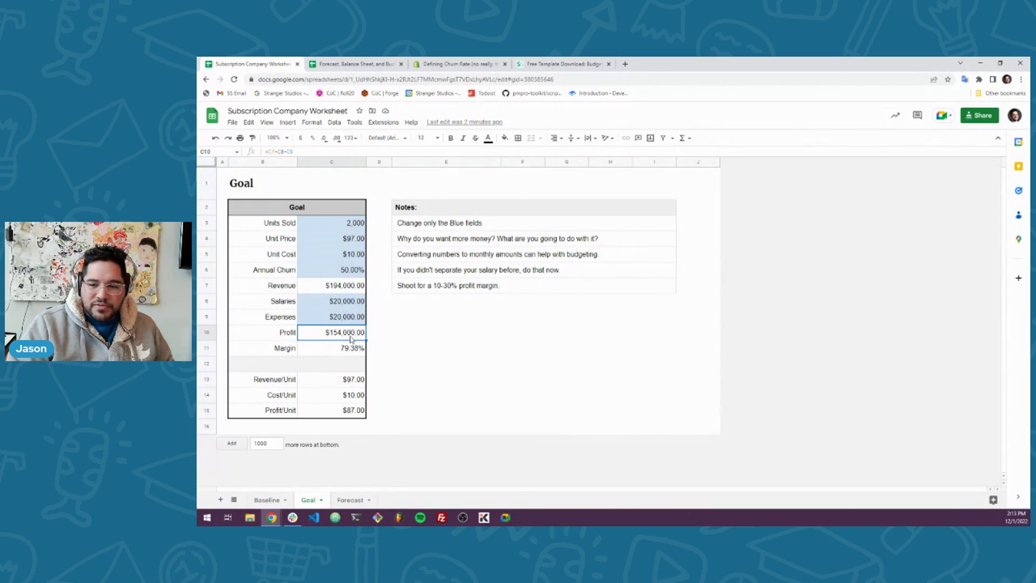
pyautogui.click(341, 351)
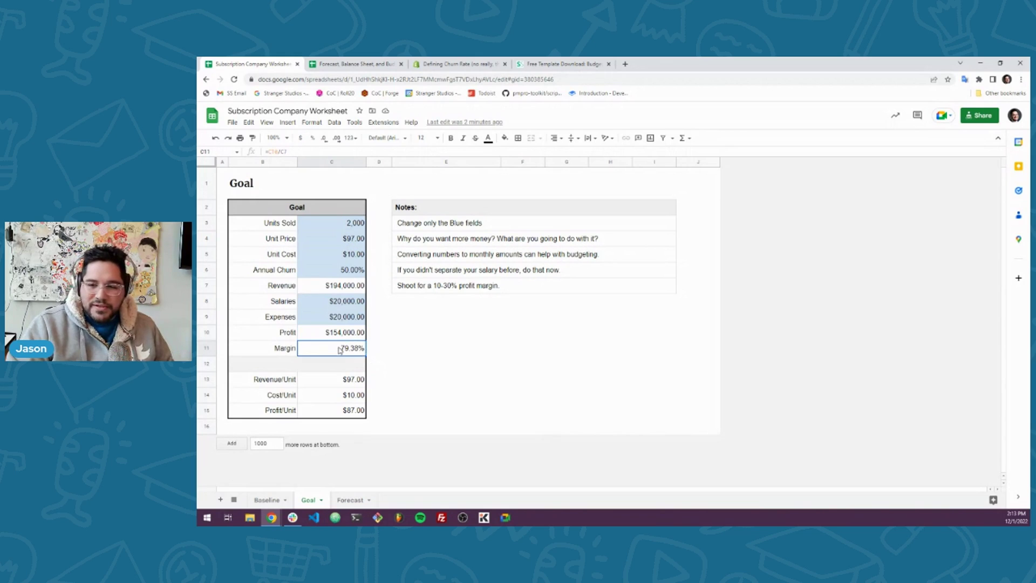
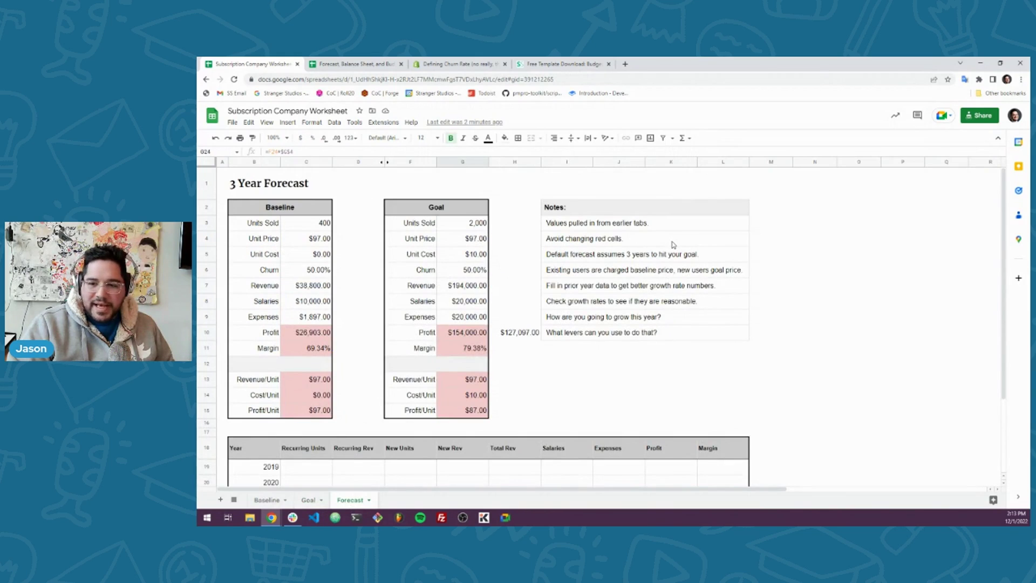
# Step: Switch to the Forecast sheet and compare the baseline profit with the goal profit and units sold
pyautogui.scroll(-3, 572, 351)
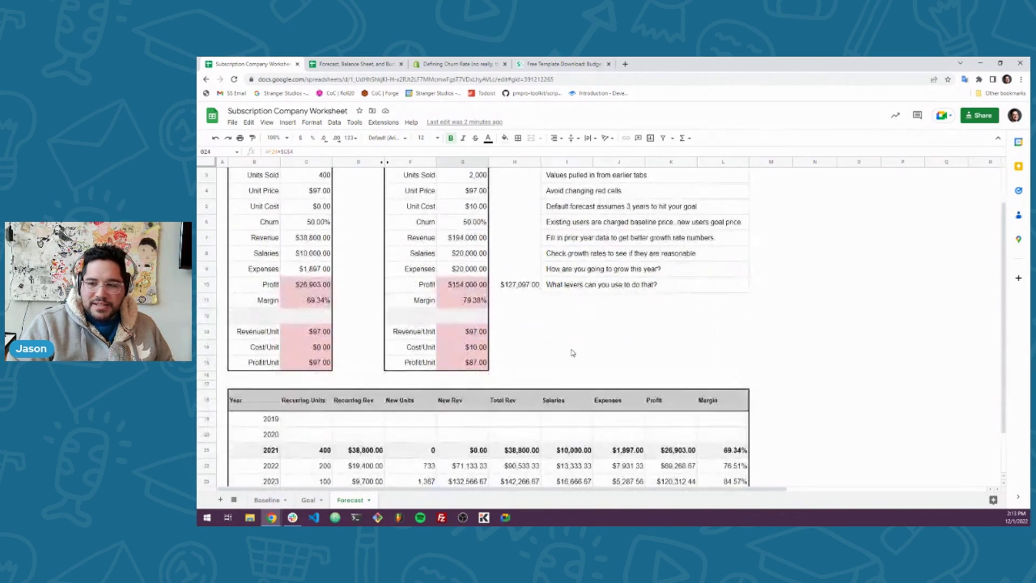
pyautogui.scroll(3, 572, 352)
pyautogui.click(321, 333)
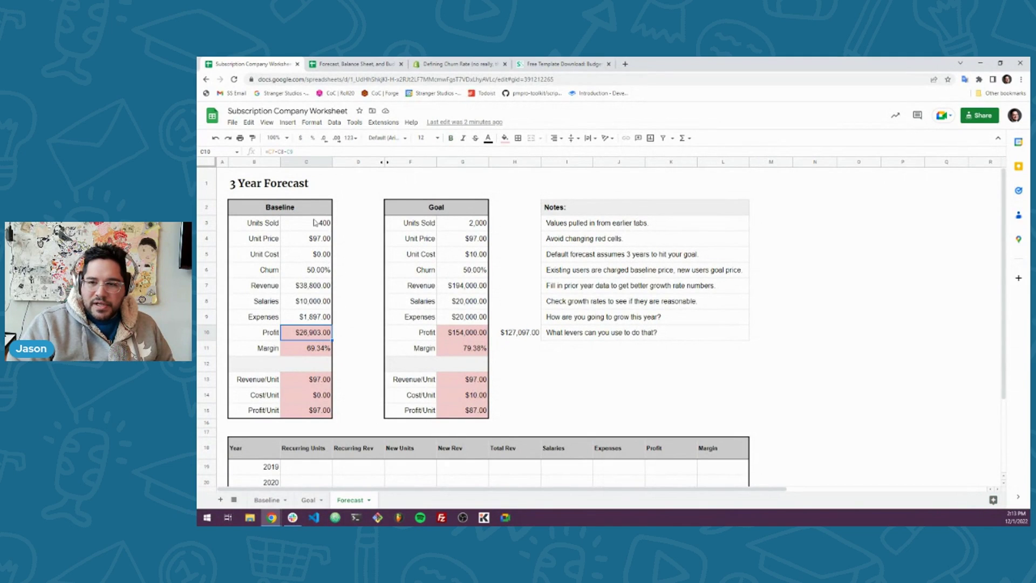
pyautogui.click(358, 337)
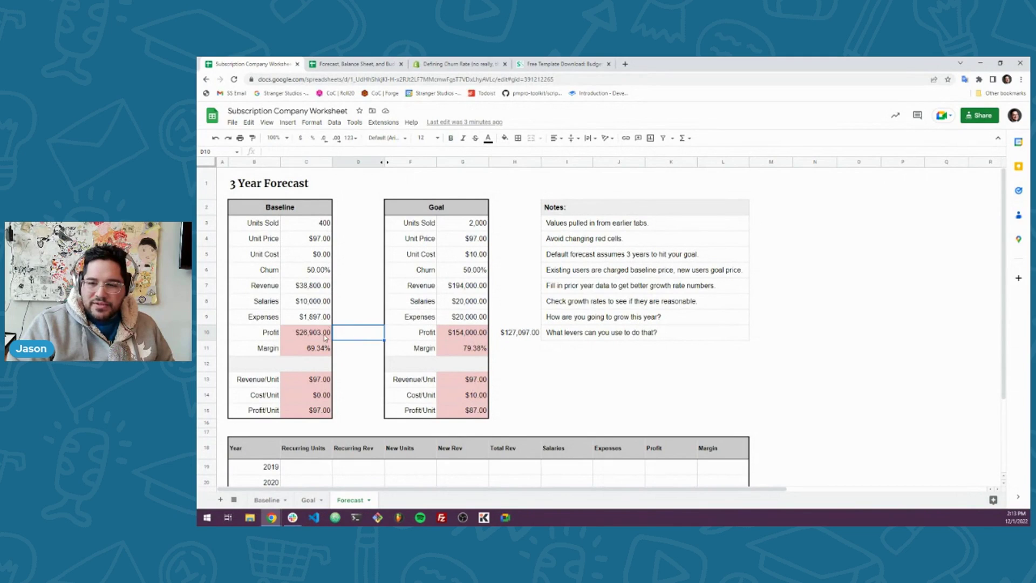
pyautogui.click(467, 338)
pyautogui.click(460, 225)
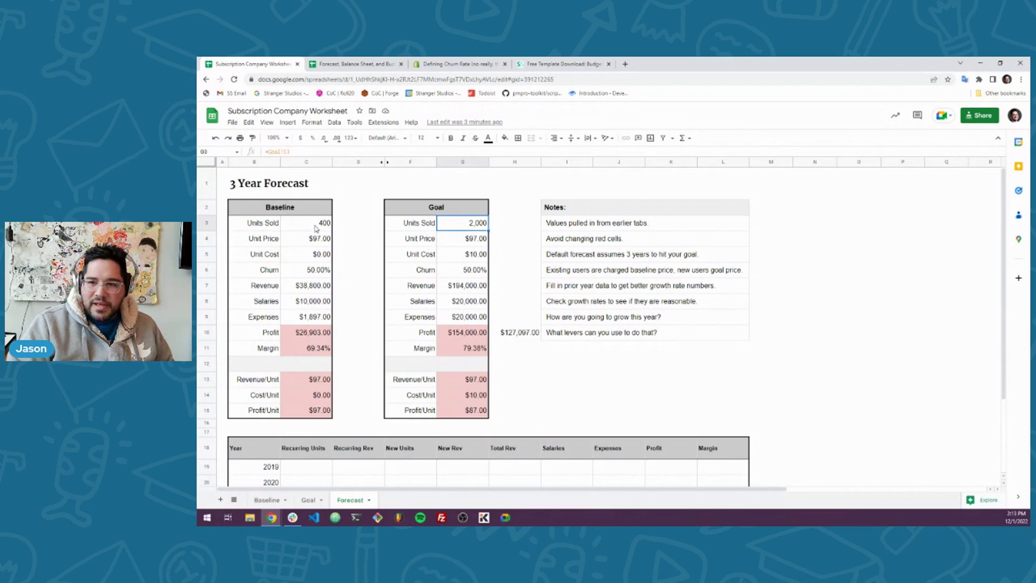
# Step: Review the baseline inputs from units sold through expenses in the 3 Year Forecast
pyautogui.moveTo(316, 223); pyautogui.dragTo(318, 318)
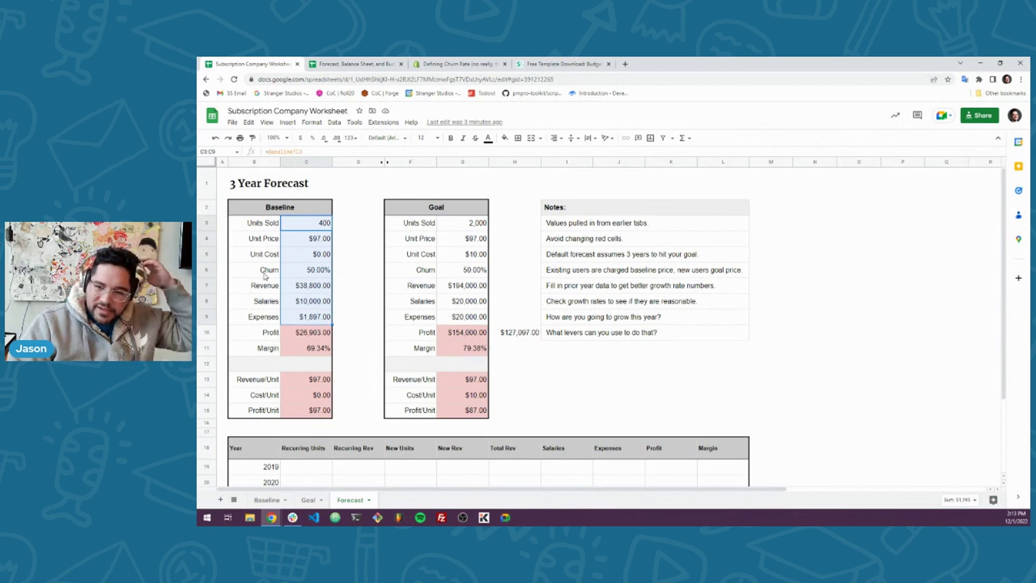
pyautogui.click(358, 223)
pyautogui.click(514, 184)
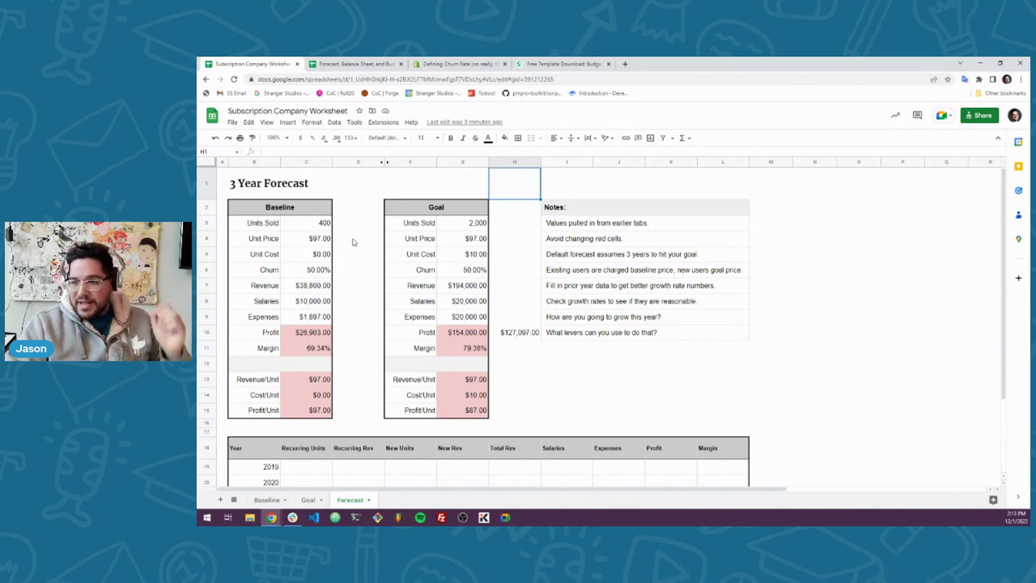
# Step: Examine the yearly forecast table from 2021 to 2024, comparing the 2021 baseline row with the 2024 goal row
pyautogui.scroll(-3, 589, 292)
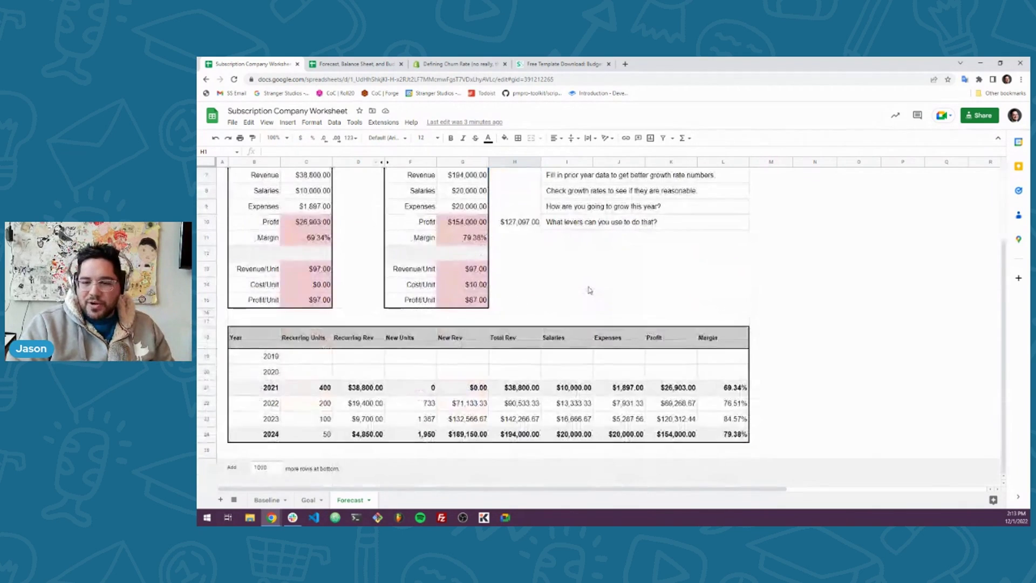
pyautogui.moveTo(266, 391); pyautogui.dragTo(723, 434)
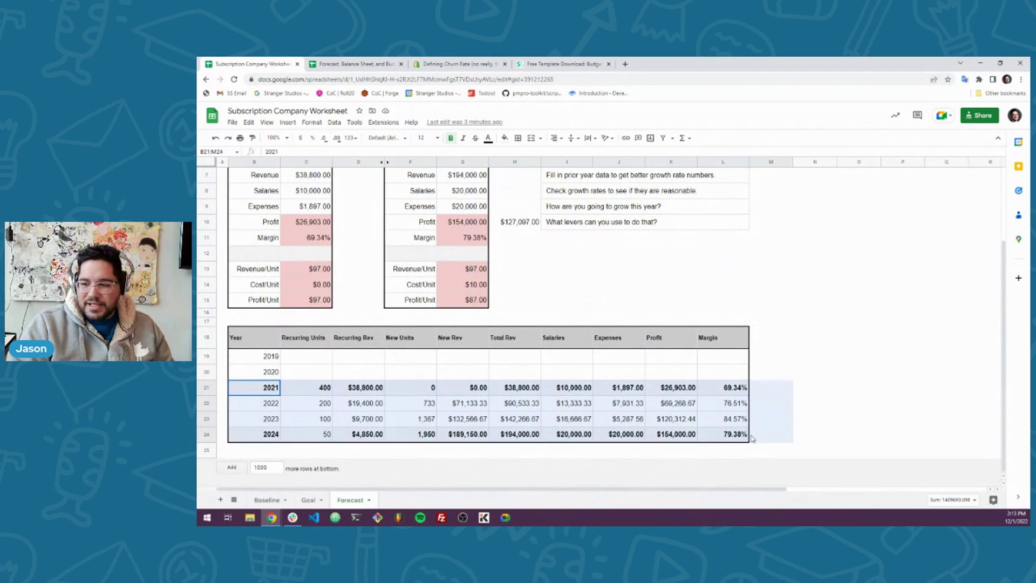
pyautogui.click(723, 435)
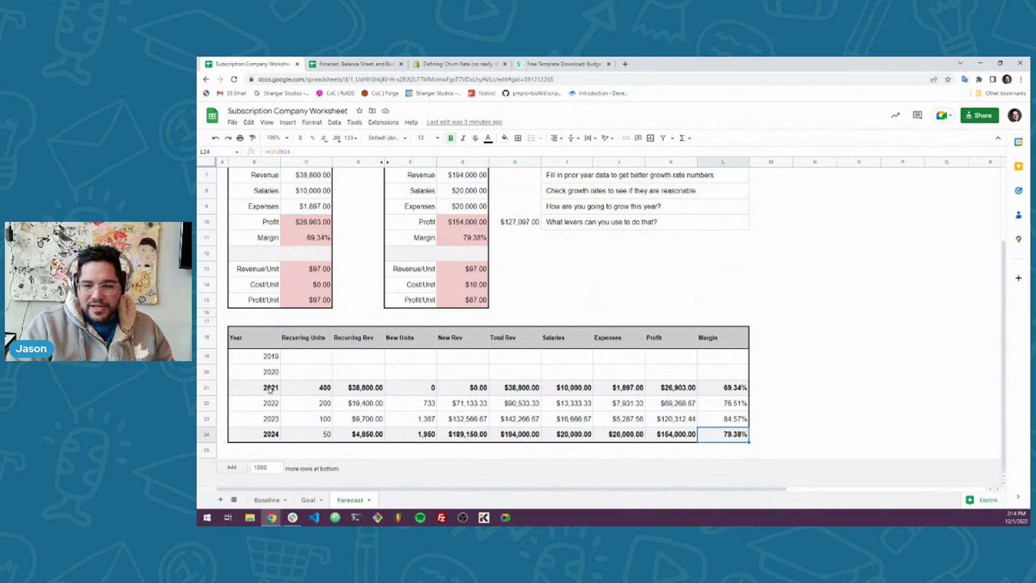
pyautogui.moveTo(265, 362); pyautogui.dragTo(268, 435)
pyautogui.moveTo(267, 387); pyautogui.dragTo(623, 390)
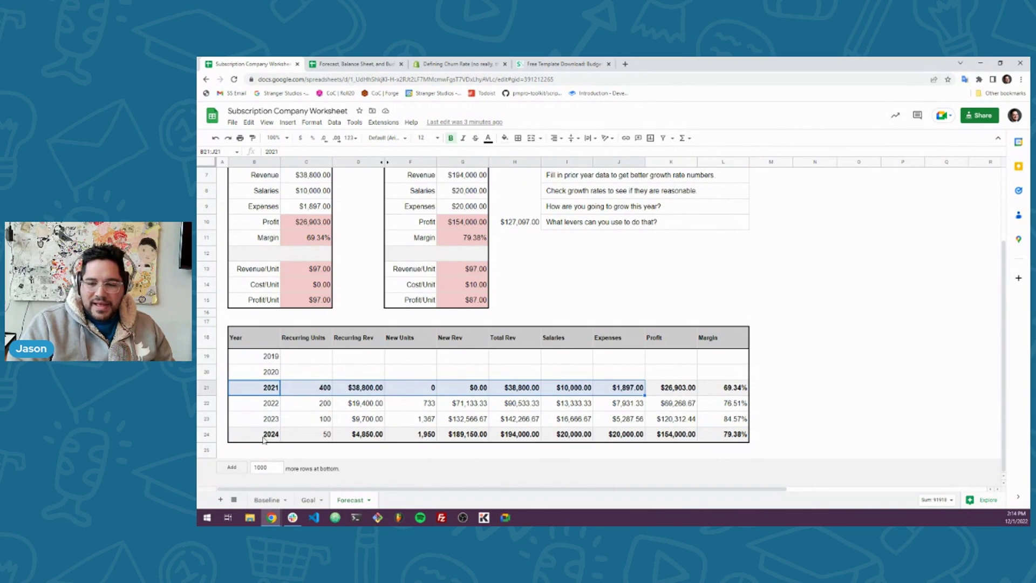
pyautogui.moveTo(264, 439); pyautogui.dragTo(754, 440)
pyautogui.click(737, 436)
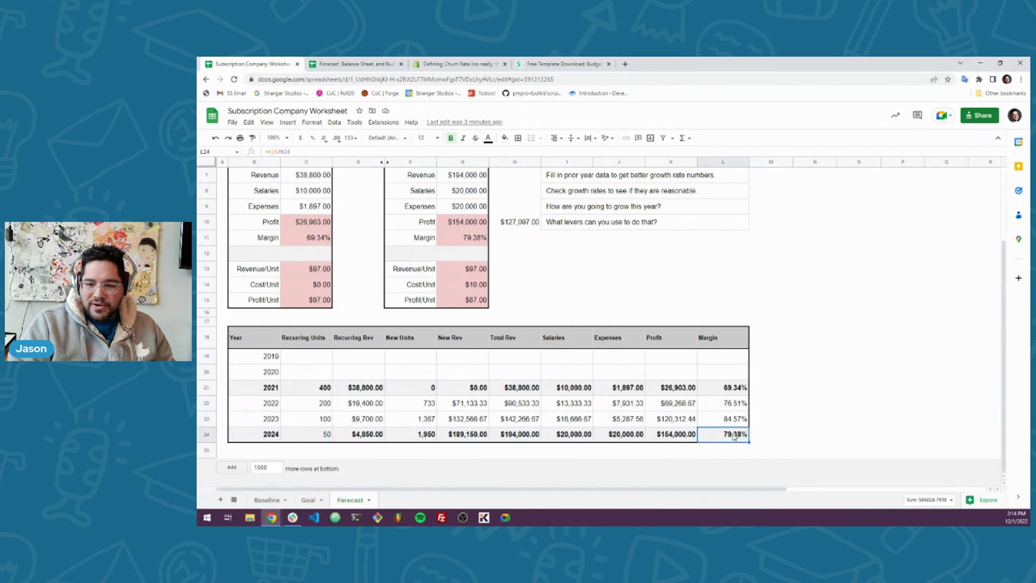
pyautogui.click(269, 438)
# Step: Check how churn reduces the recurring units each year from 2021 to 2024, against the 2022 new units
pyautogui.click(315, 392)
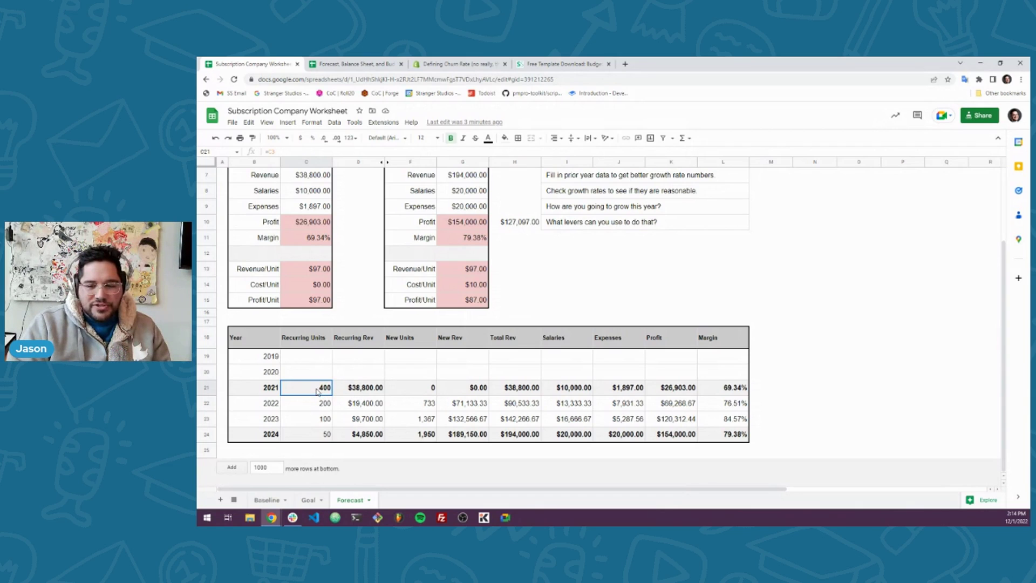
pyautogui.click(320, 406)
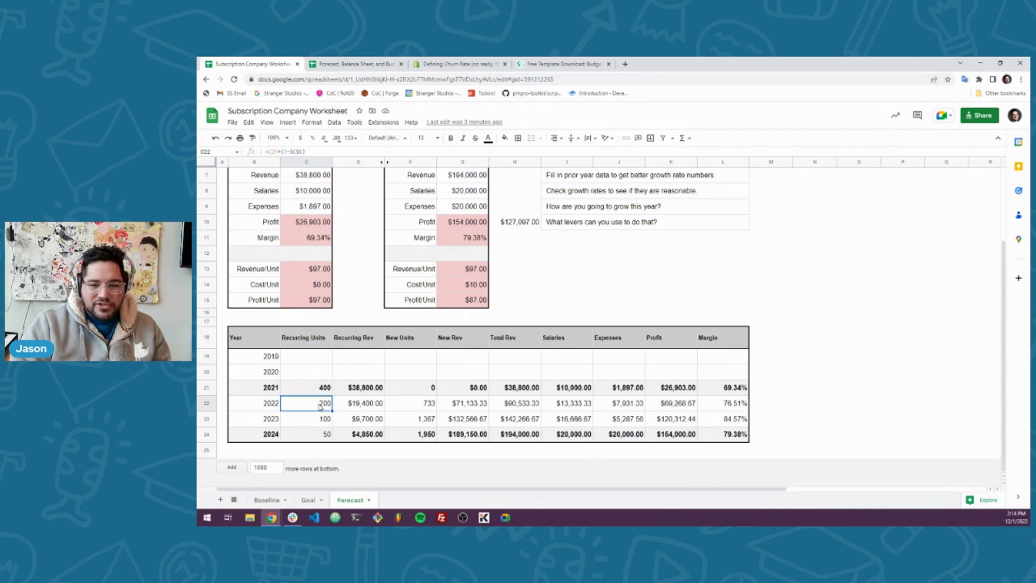
pyautogui.click(323, 422)
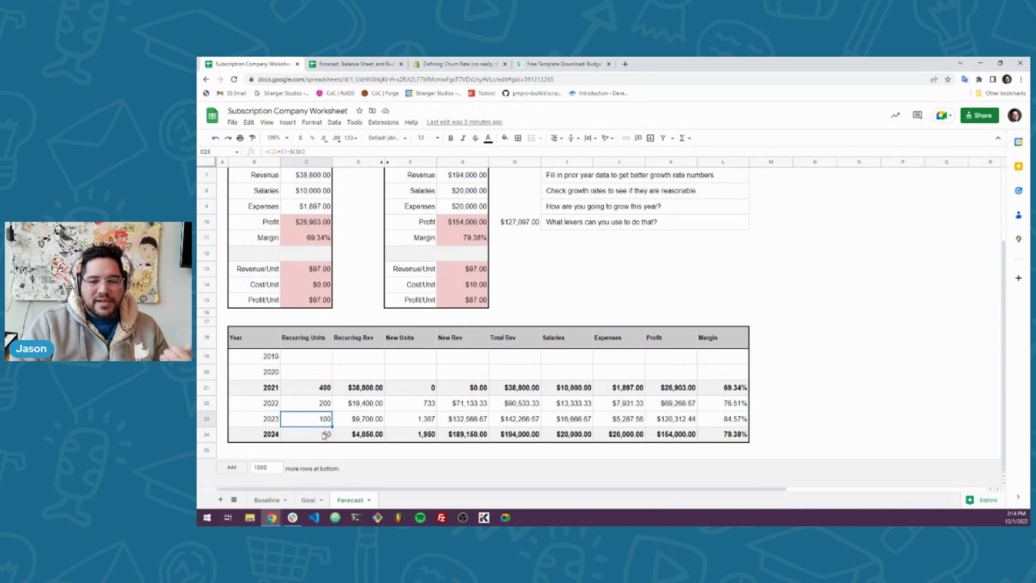
pyautogui.click(324, 436)
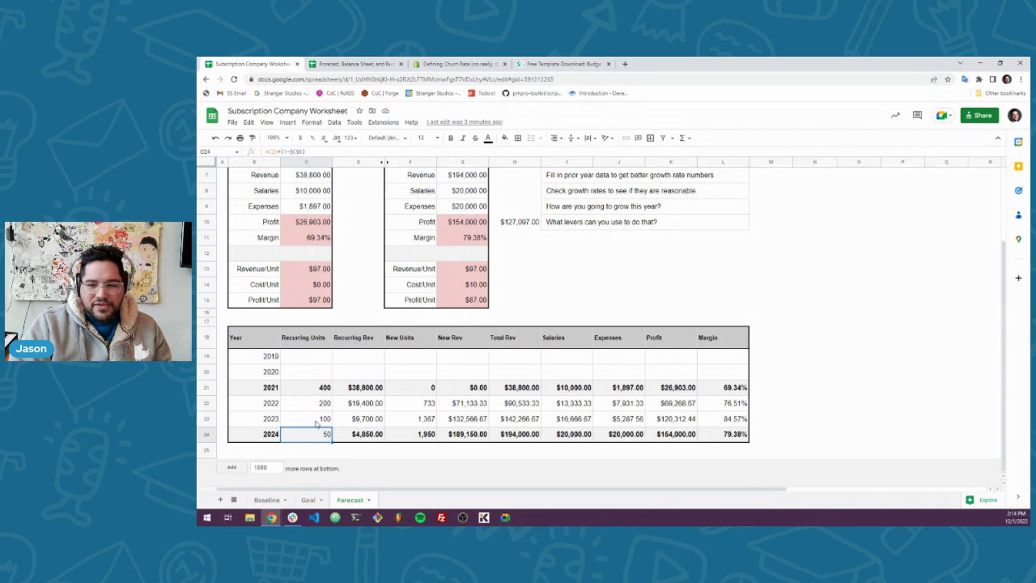
pyautogui.click(427, 387)
pyautogui.press('Down')
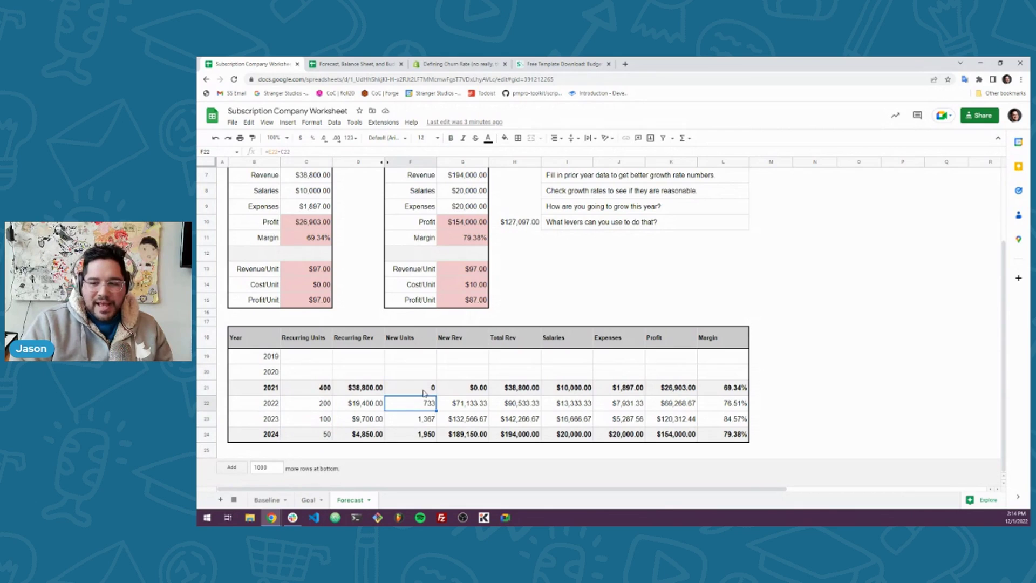
pyautogui.click(310, 409)
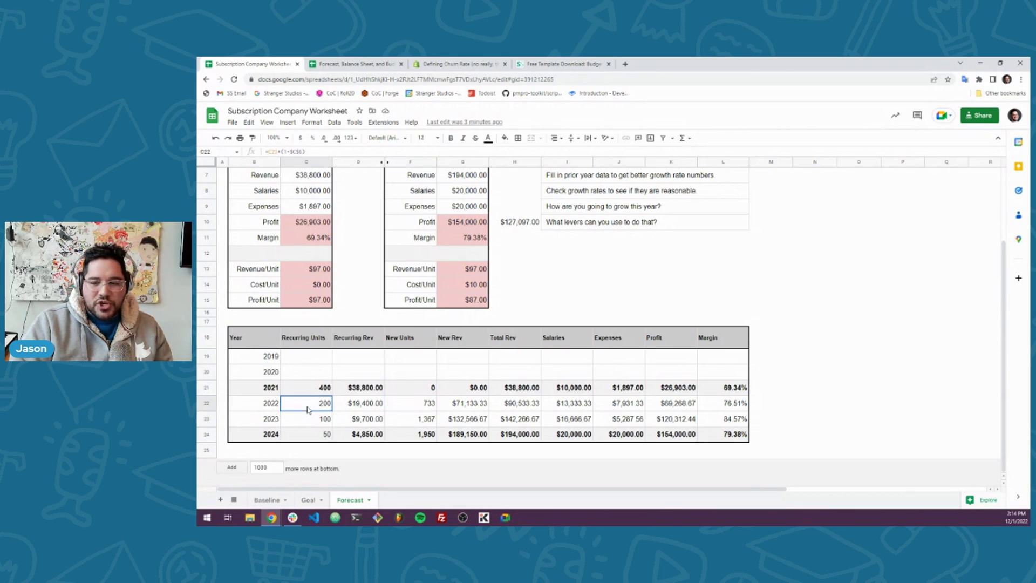
pyautogui.moveTo(320, 391); pyautogui.dragTo(313, 437)
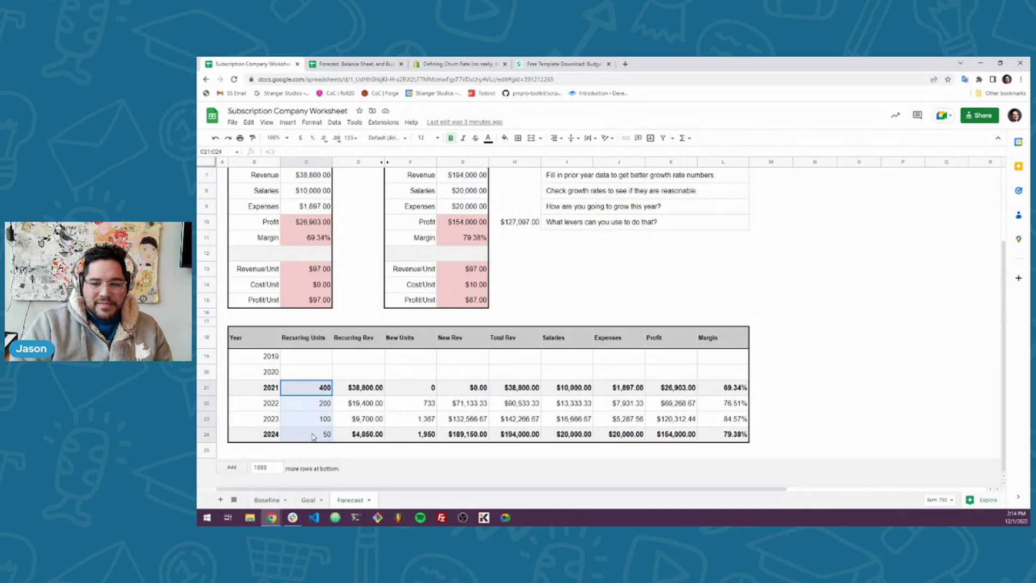
# Step: Review the new units for 2022 through 2024 and compare the 2024 new units with that year's recurring units
pyautogui.moveTo(419, 404); pyautogui.dragTo(420, 422)
pyautogui.click(420, 421)
pyautogui.click(420, 436)
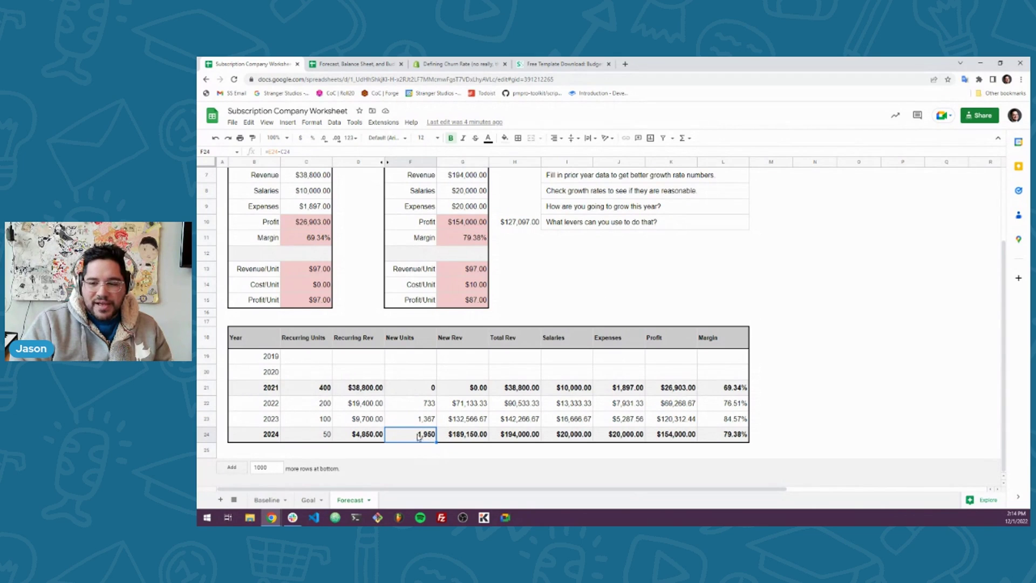
pyautogui.click(312, 438)
pyautogui.click(413, 438)
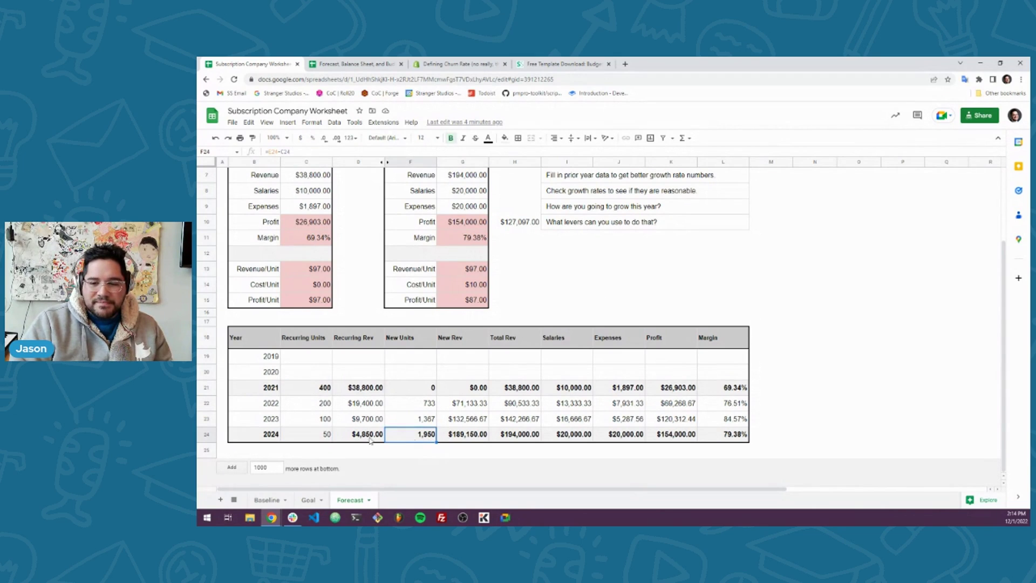
pyautogui.click(327, 438)
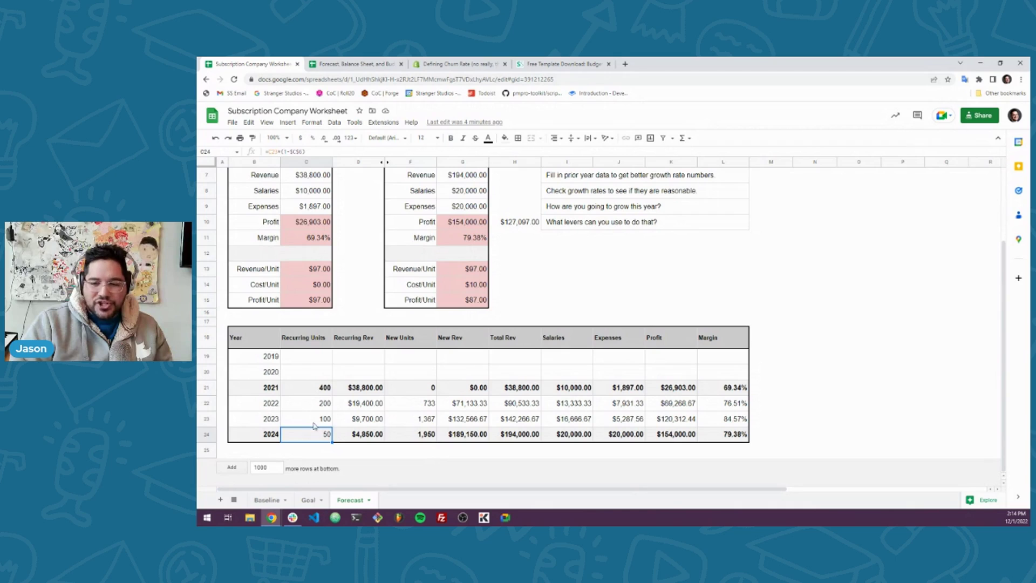
pyautogui.click(424, 436)
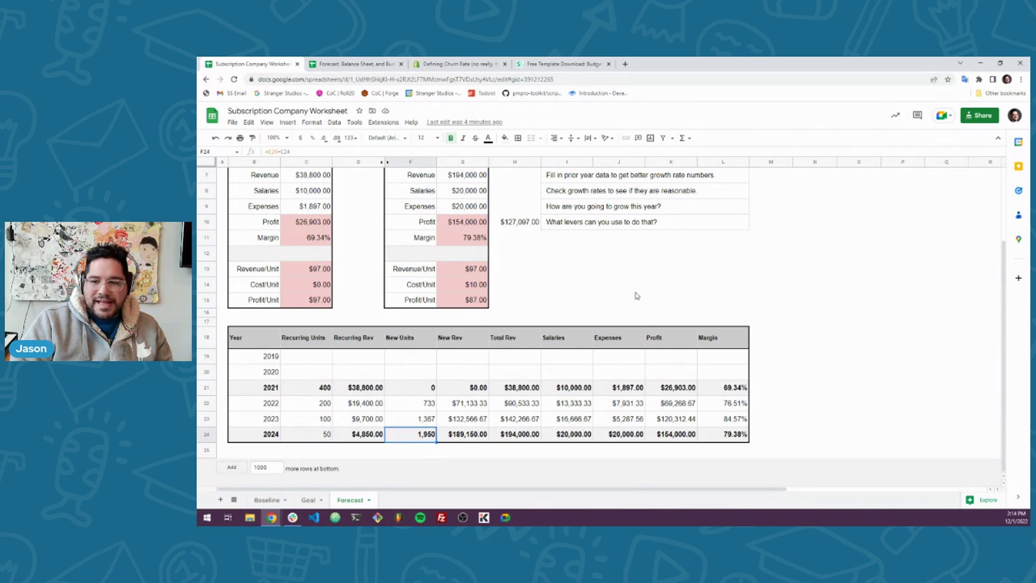
# Step: Glance at the Baseline and Goal sheets, and return to the Forecast sheet
pyautogui.click(289, 500)
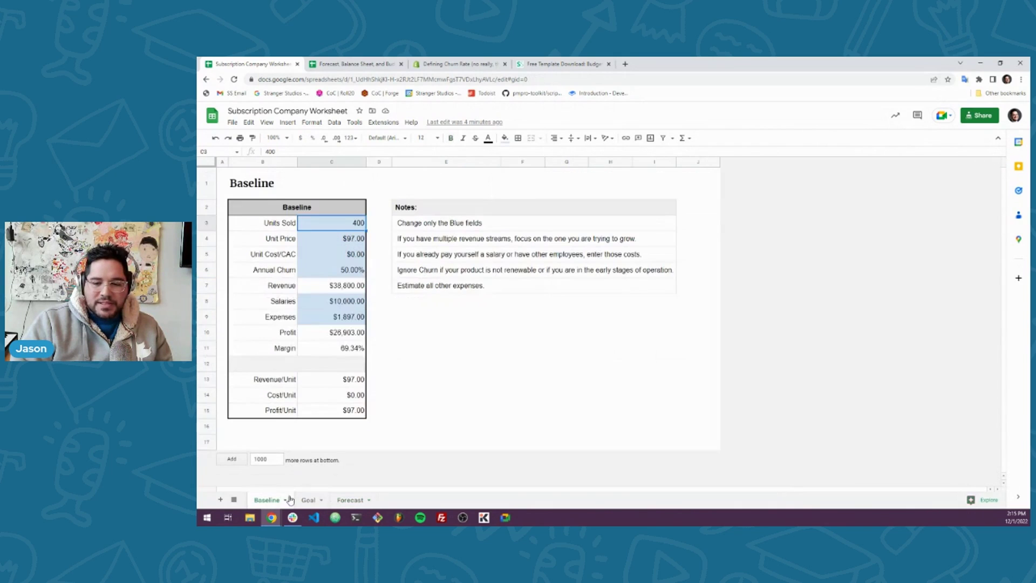
pyautogui.click(307, 500)
pyautogui.click(348, 499)
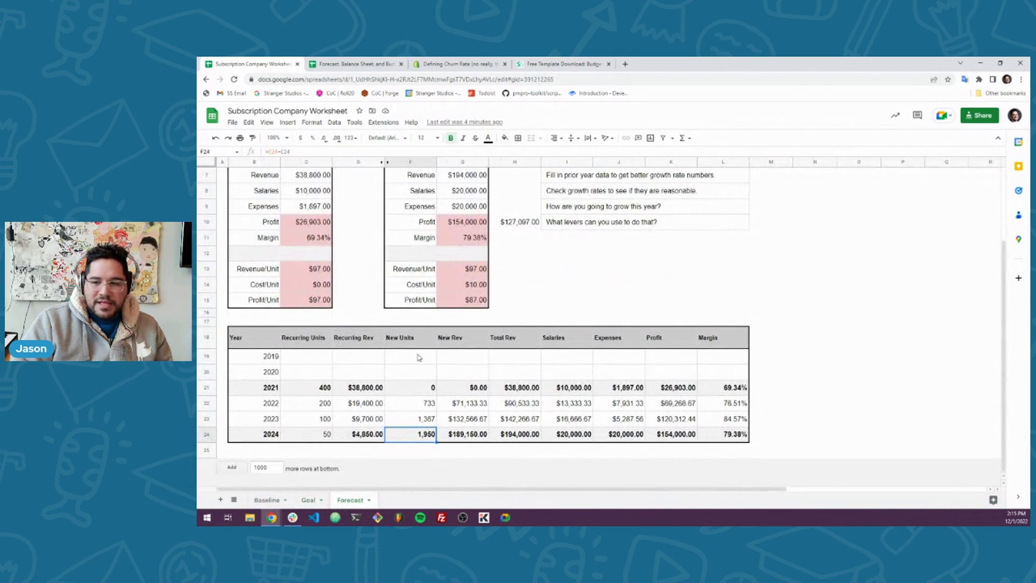
# Step: Compare the recurring units with the new units needed in the intermediate years 2022 and 2023
pyautogui.moveTo(313, 389); pyautogui.dragTo(324, 432)
pyautogui.click(411, 393)
pyautogui.moveTo(411, 399)
pyautogui.mouseDown()
pyautogui.moveTo(413, 434)
pyautogui.moveTo(418, 402)
pyautogui.moveTo(418, 432)
pyautogui.moveTo(413, 420)
pyautogui.mouseUp()
pyautogui.moveTo(322, 409); pyautogui.dragTo(324, 422)
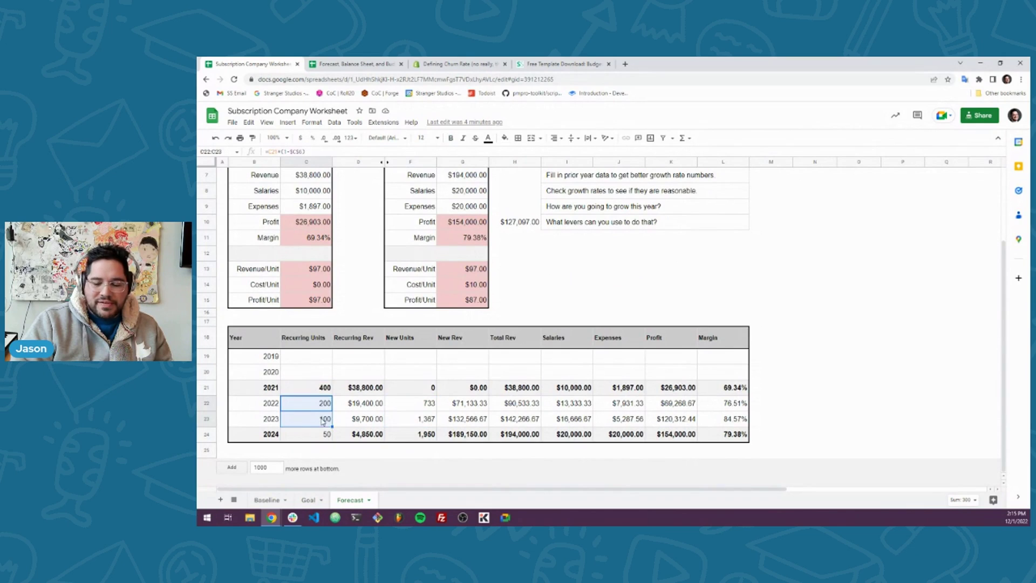
pyautogui.moveTo(408, 404); pyautogui.dragTo(421, 424)
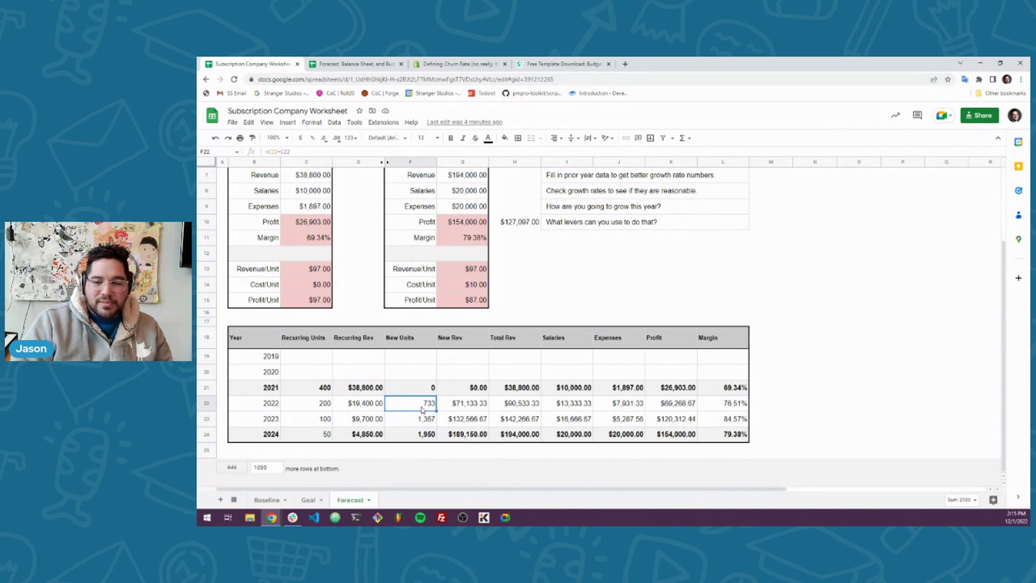
pyautogui.click(429, 406)
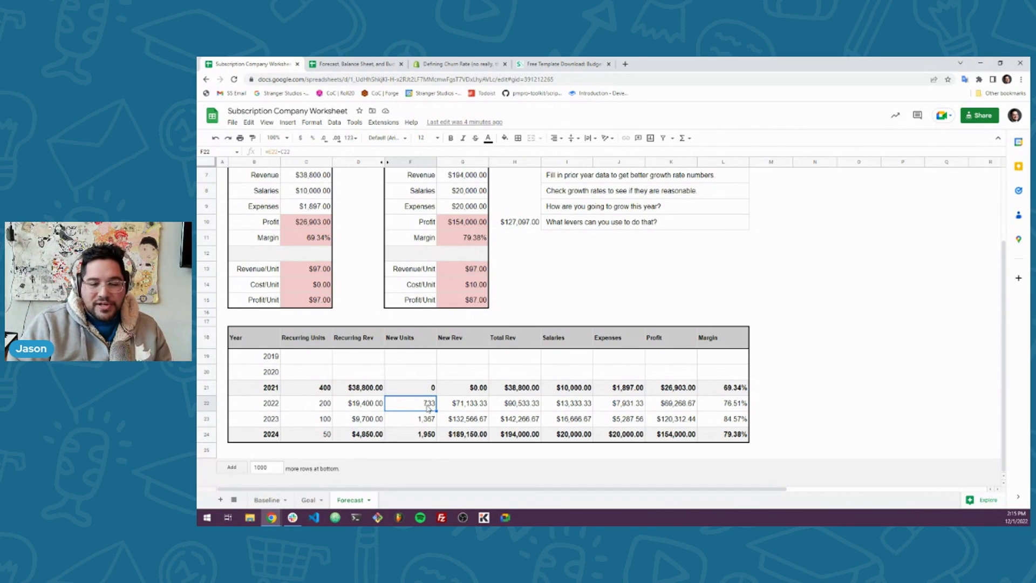
# Step: Use empty cell J12 as scratch space for the calculation =733/12 and the entry 61/3, and clear the cell
pyautogui.click(631, 270)
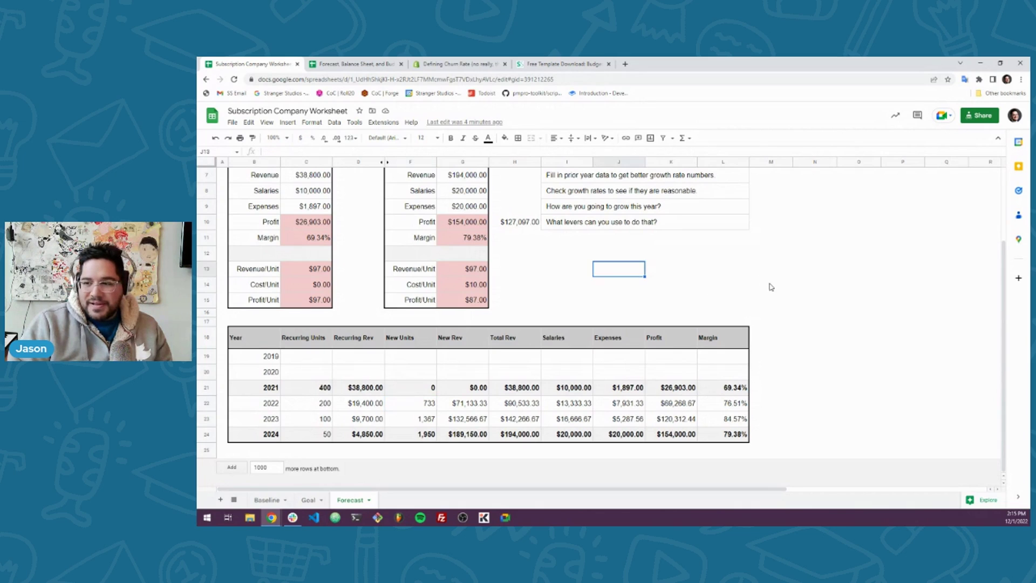
pyautogui.click(769, 283)
pyautogui.click(606, 258)
pyautogui.write('=')
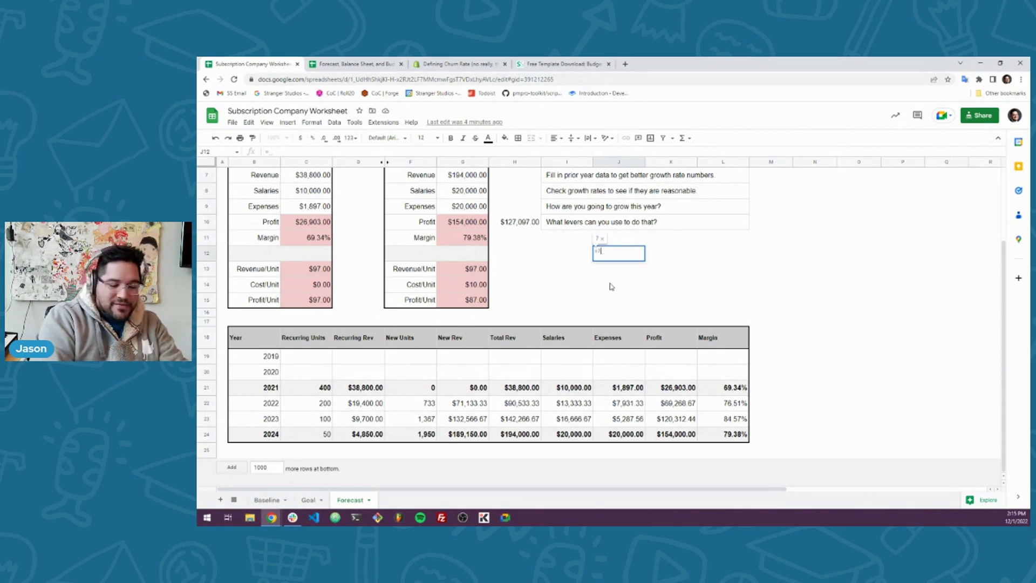
pyautogui.write('733/12')
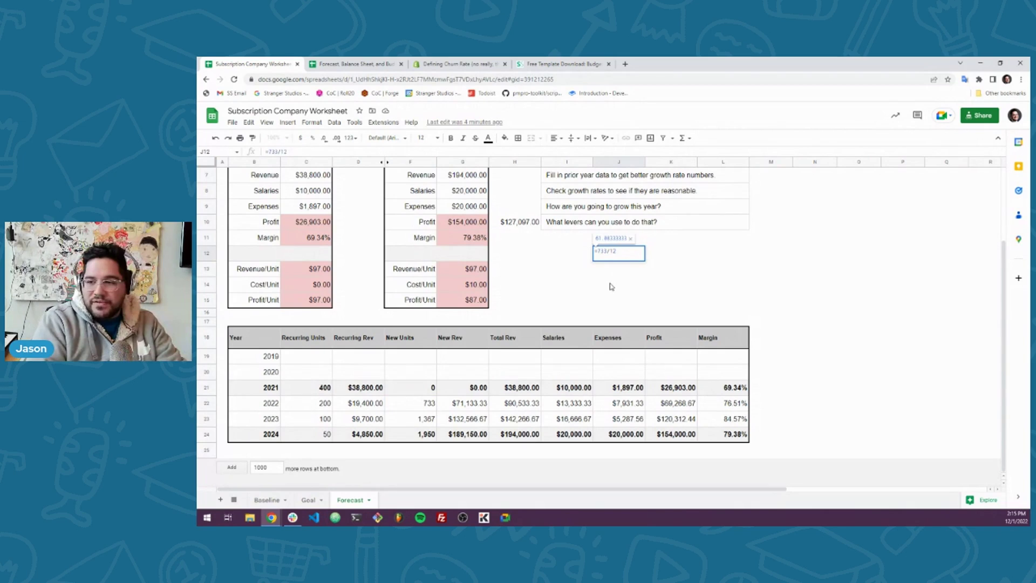
pyautogui.hotkey('ctrl', 'a')
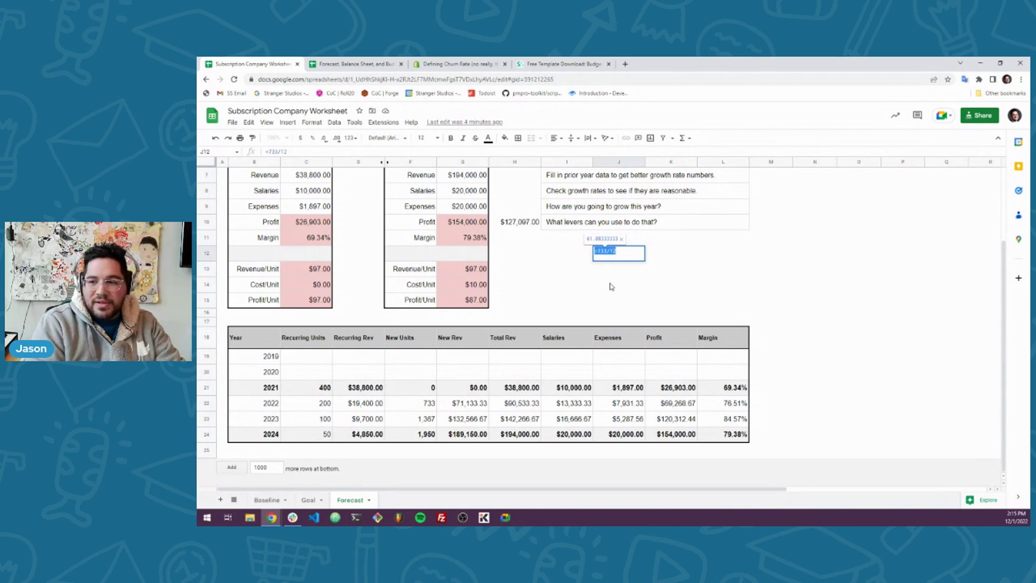
pyautogui.press('BackSpace')
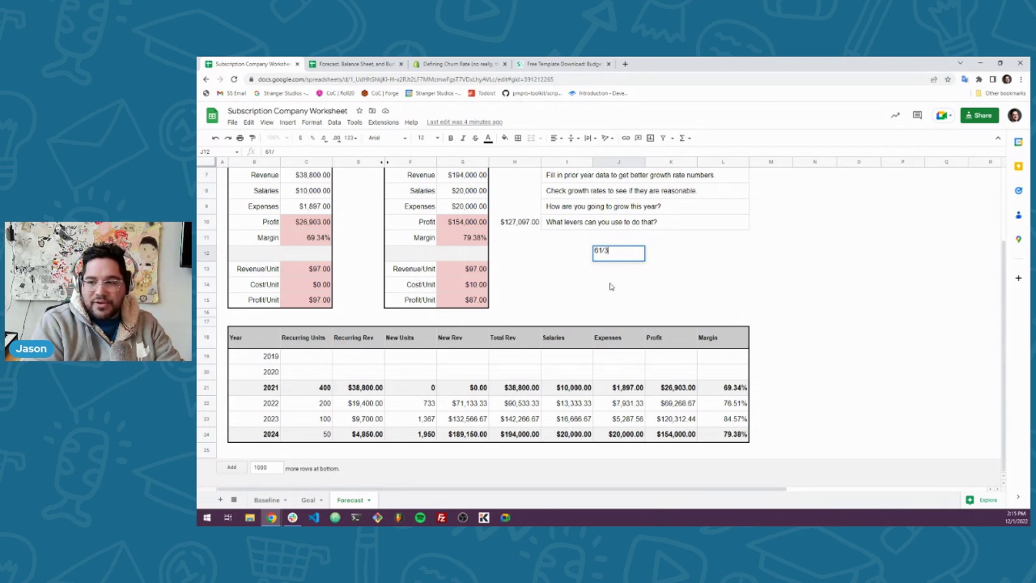
pyautogui.write('61/3')
pyautogui.hotkey('ctrl', 'a')
pyautogui.press('BackSpace')
pyautogui.press('Return')
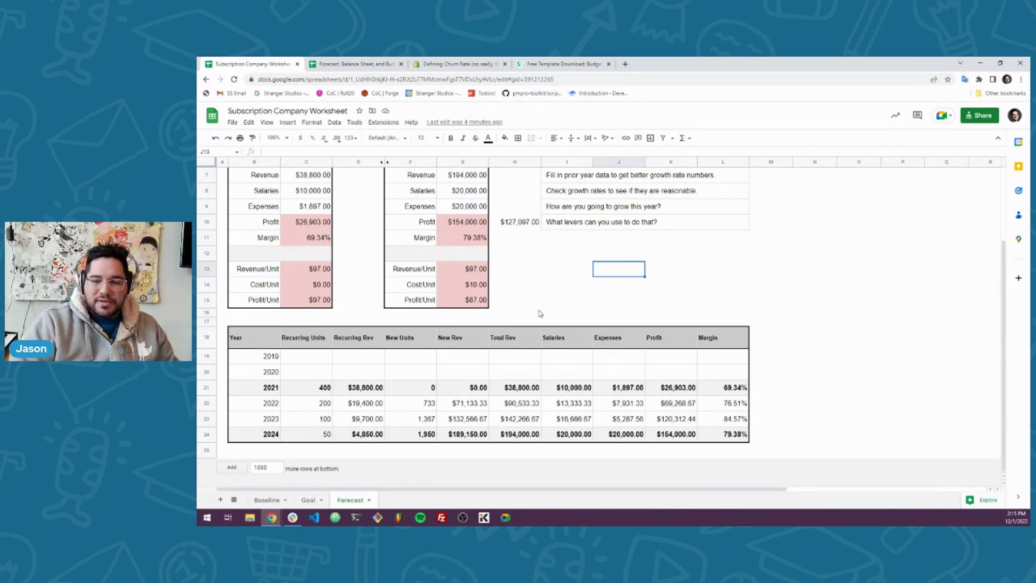
# Step: Inspect the 2022 new units, new revenue and expenses in the forecast table, along with the yearly salaries
pyautogui.click(415, 406)
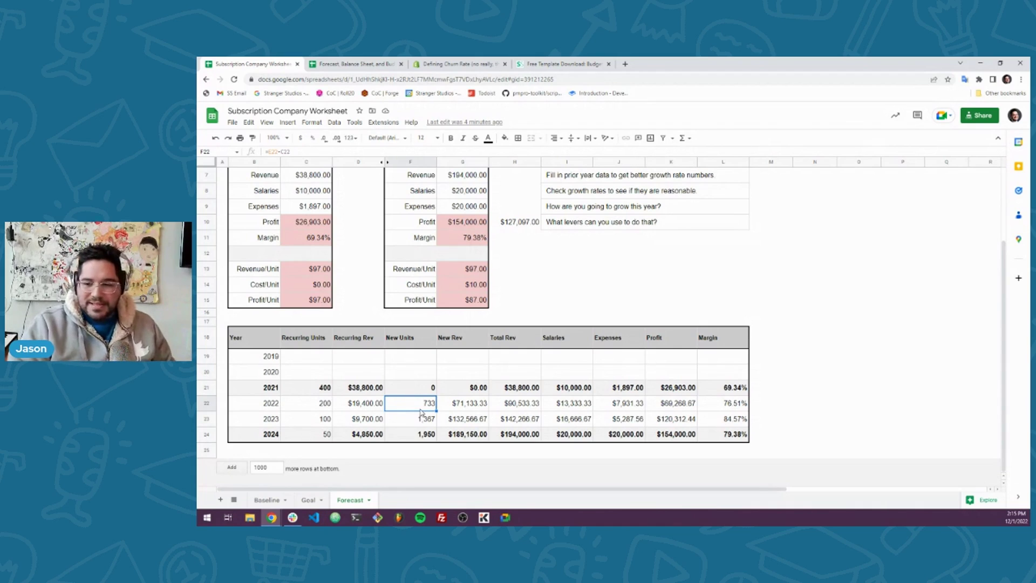
pyautogui.click(477, 405)
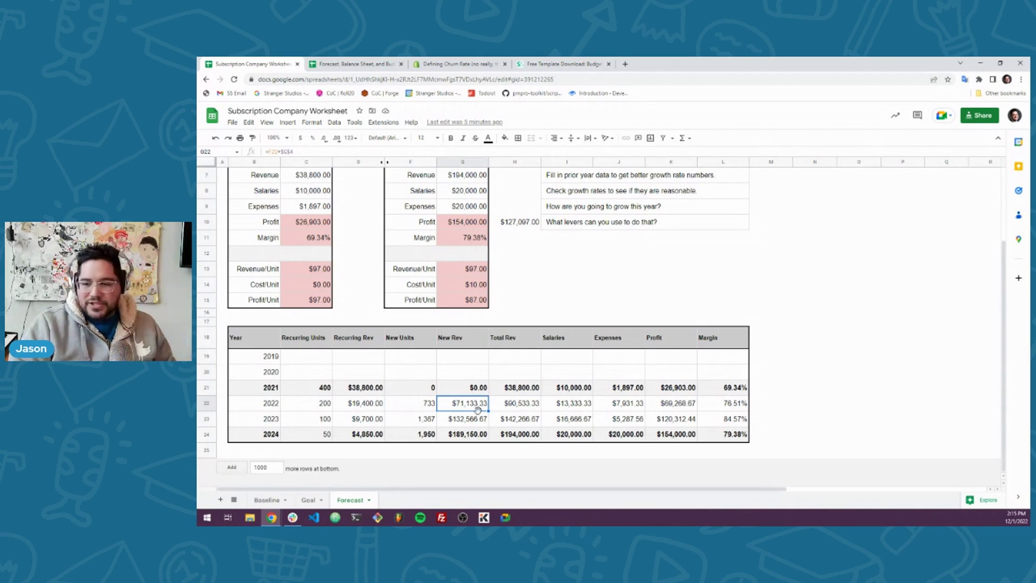
pyautogui.moveTo(577, 408); pyautogui.dragTo(572, 443)
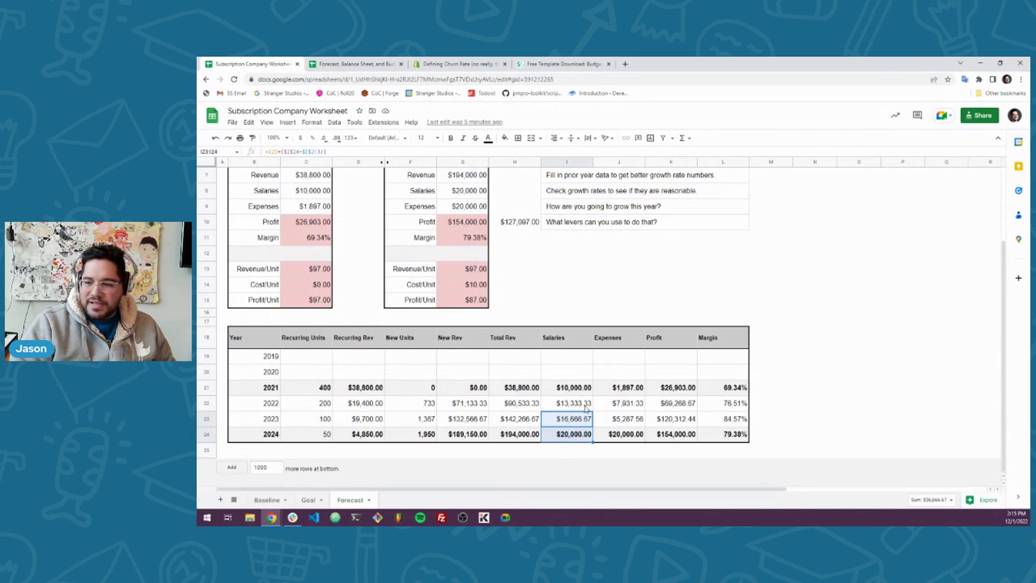
pyautogui.click(620, 405)
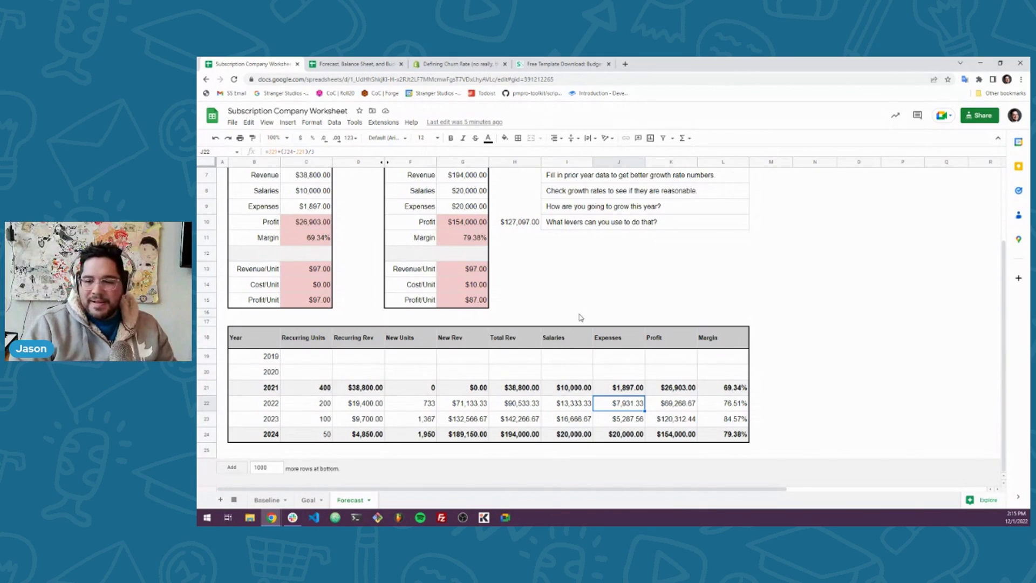
# Step: Read through the Notes on the Forecast sheet, from the values pulled from earlier tabs to the growth rate advice
pyautogui.scroll(3, 569, 313)
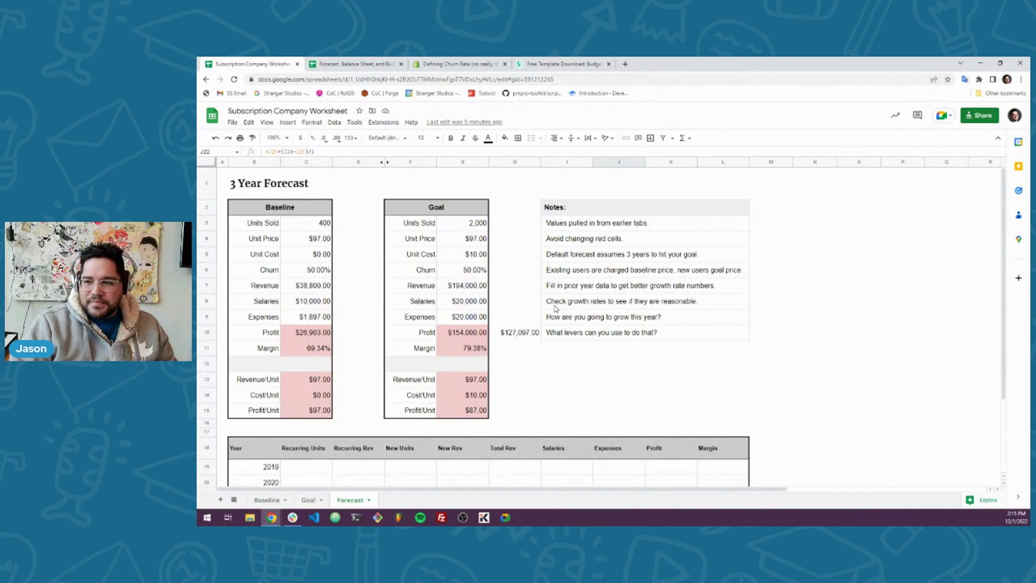
pyautogui.click(574, 228)
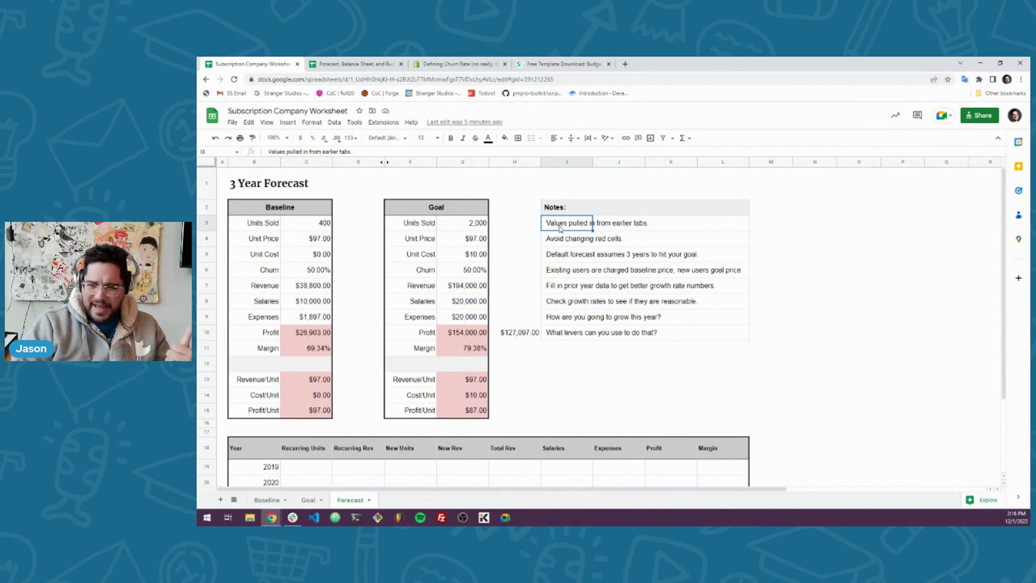
pyautogui.click(559, 242)
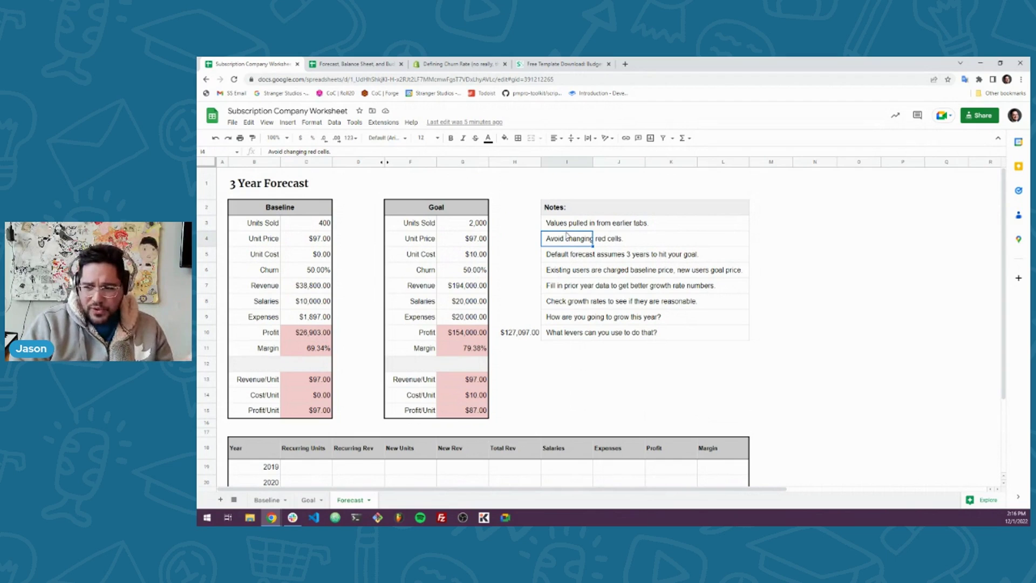
pyautogui.click(562, 257)
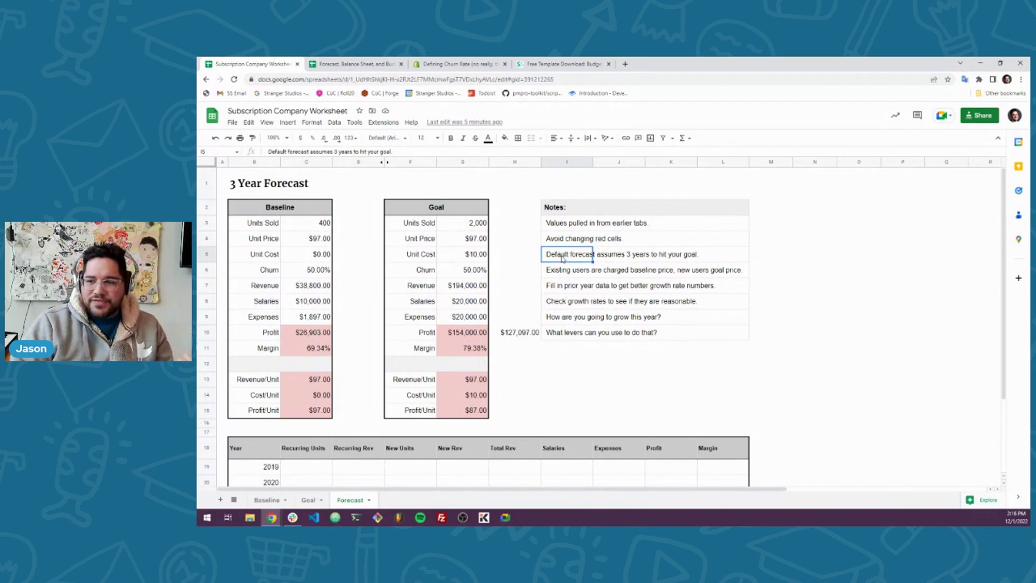
pyautogui.click(807, 255)
pyautogui.scroll(-1, 784, 291)
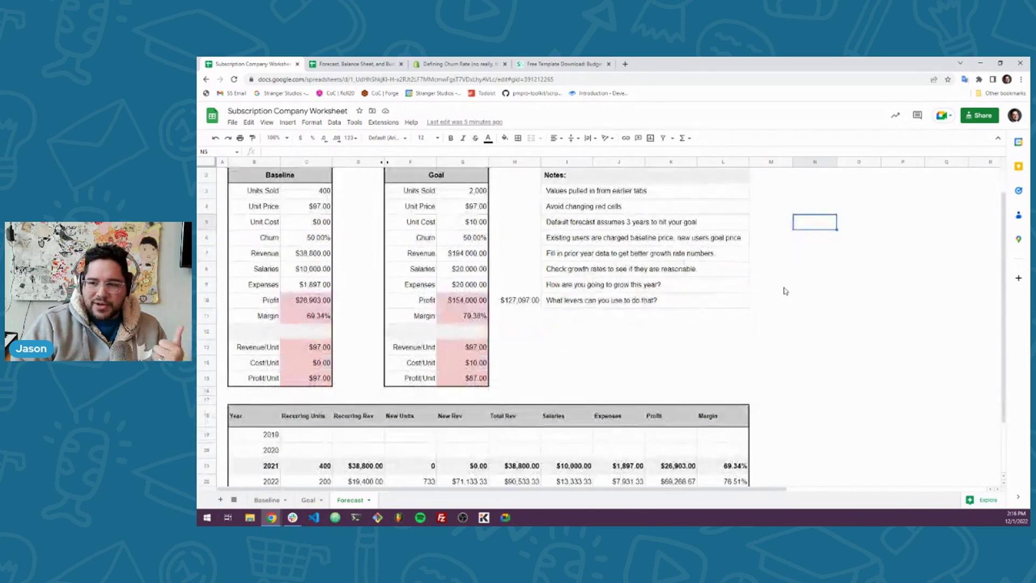
pyautogui.scroll(1, 785, 291)
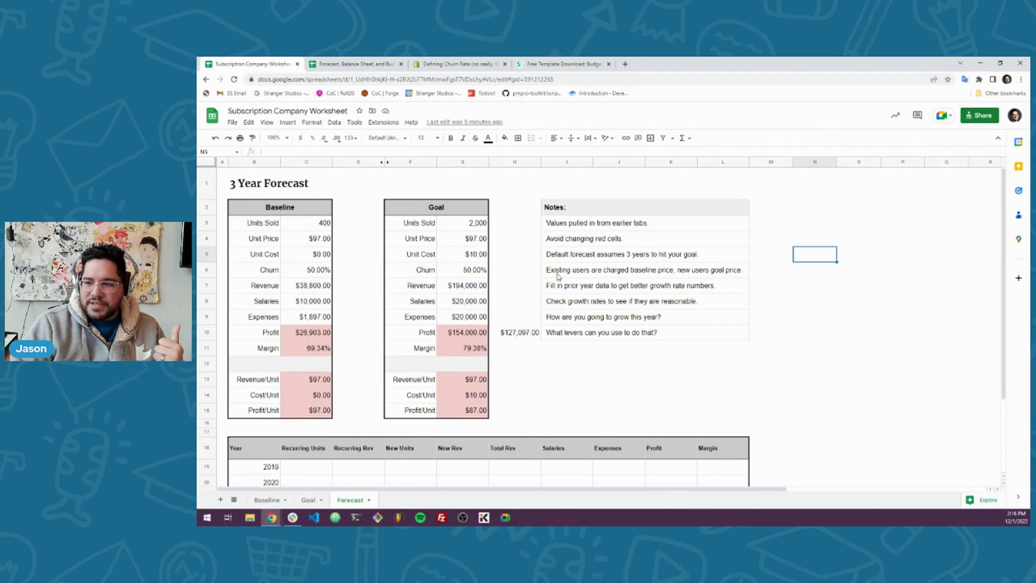
pyautogui.press('Down')
pyautogui.press('Down')
pyautogui.press('Down')
pyautogui.press('Down')
pyautogui.press('Down')
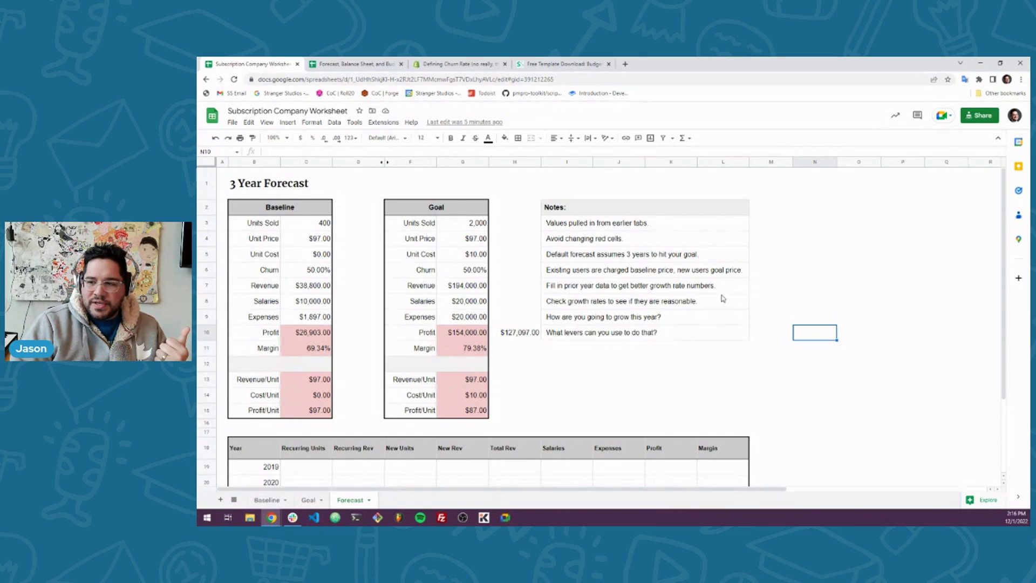
# Step: Examine the forecast table as a whole and its empty prior-year rows for 2019 and 2020
pyautogui.scroll(-1, 723, 298)
pyautogui.scroll(-1, 553, 364)
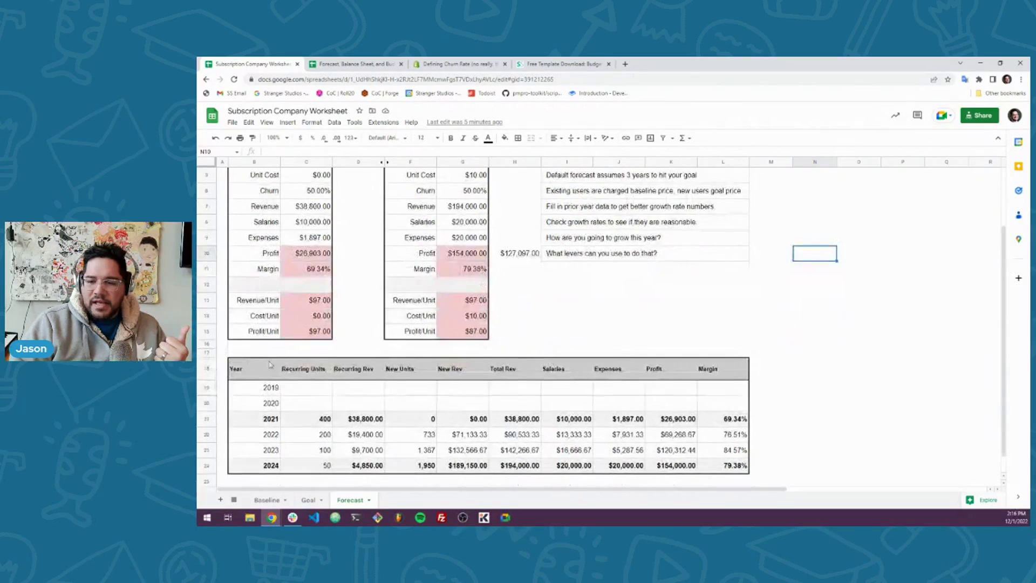
pyautogui.moveTo(291, 389); pyautogui.dragTo(704, 402)
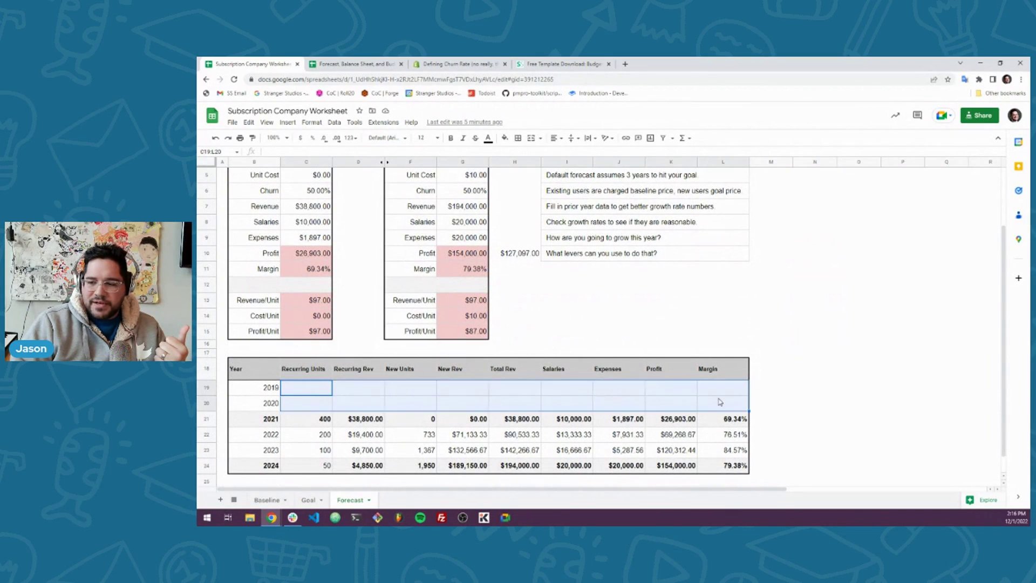
pyautogui.click(719, 402)
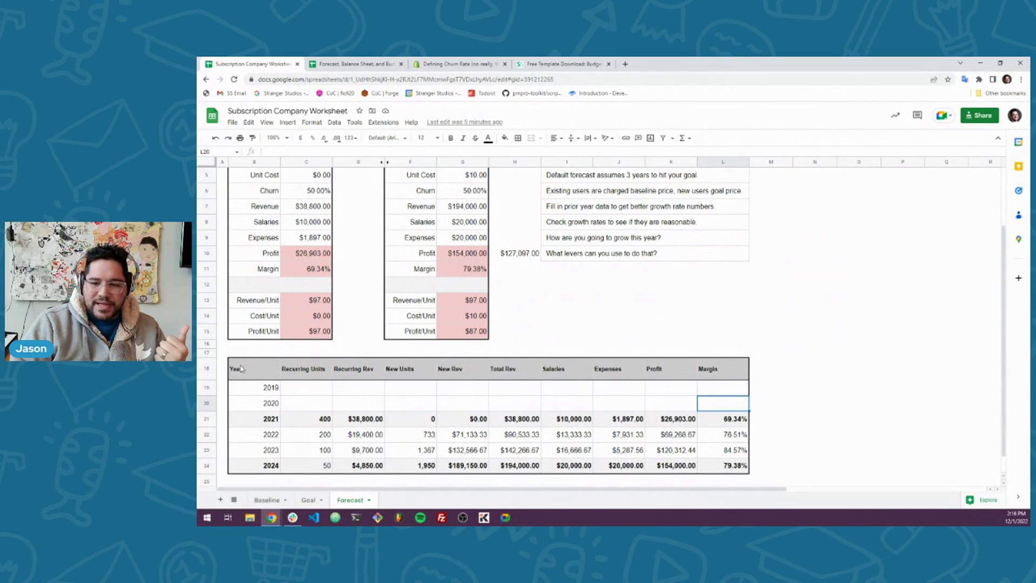
pyautogui.moveTo(241, 368); pyautogui.dragTo(732, 462)
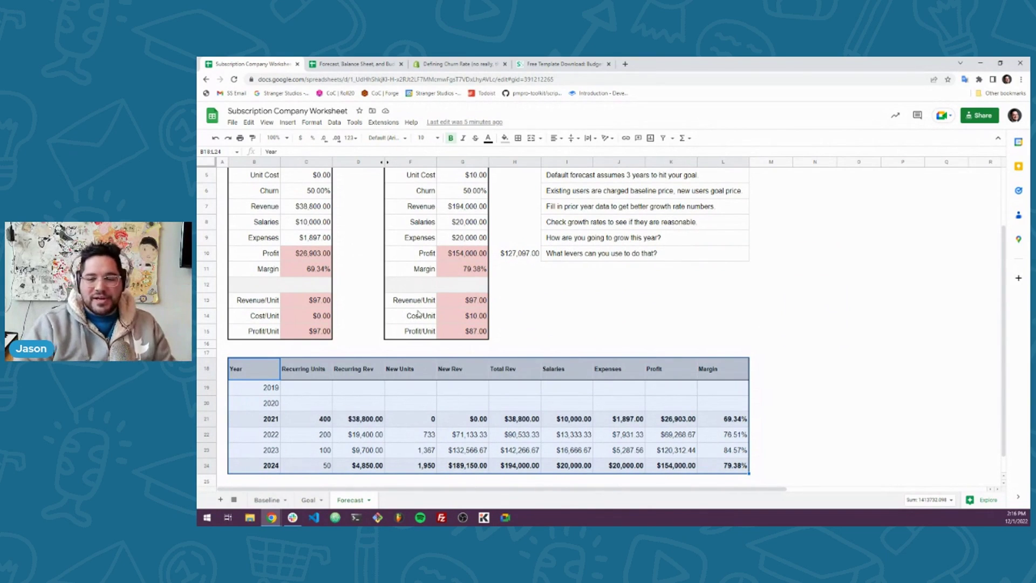
pyautogui.moveTo(258, 374); pyautogui.dragTo(726, 467)
pyautogui.click(723, 465)
pyautogui.moveTo(308, 389); pyautogui.dragTo(724, 405)
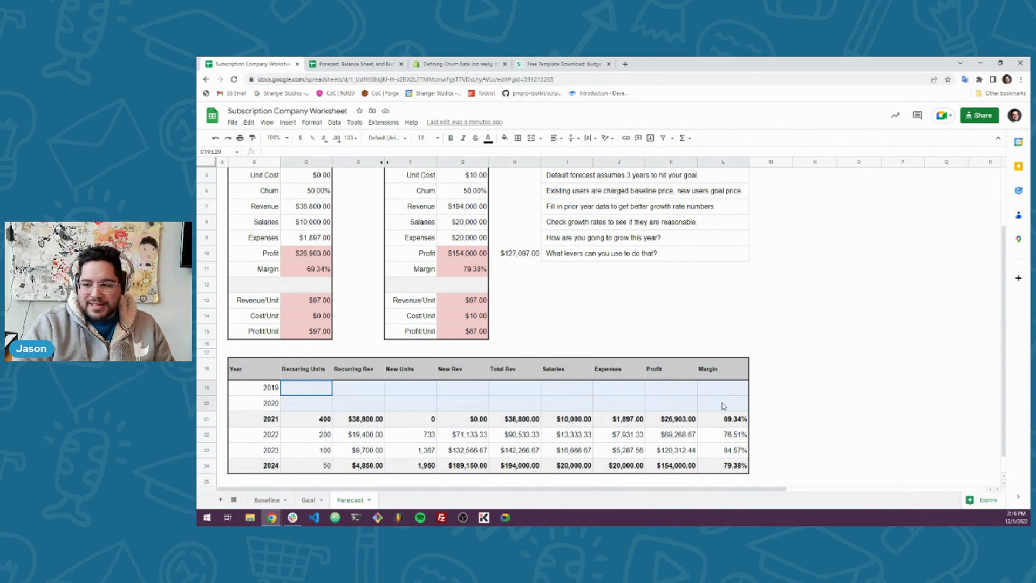
pyautogui.click(724, 405)
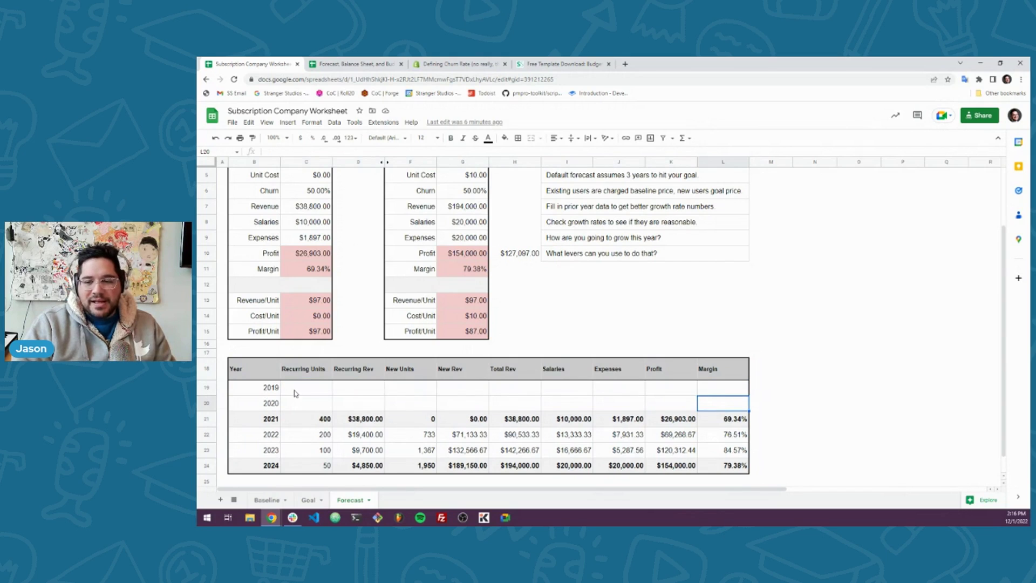
# Step: Inspect the Recurring Units and Recurring Rev cells for the prior years 2019 and 2020
pyautogui.moveTo(296, 394); pyautogui.dragTo(355, 408)
pyautogui.click(356, 390)
pyautogui.click(308, 406)
pyautogui.click(356, 407)
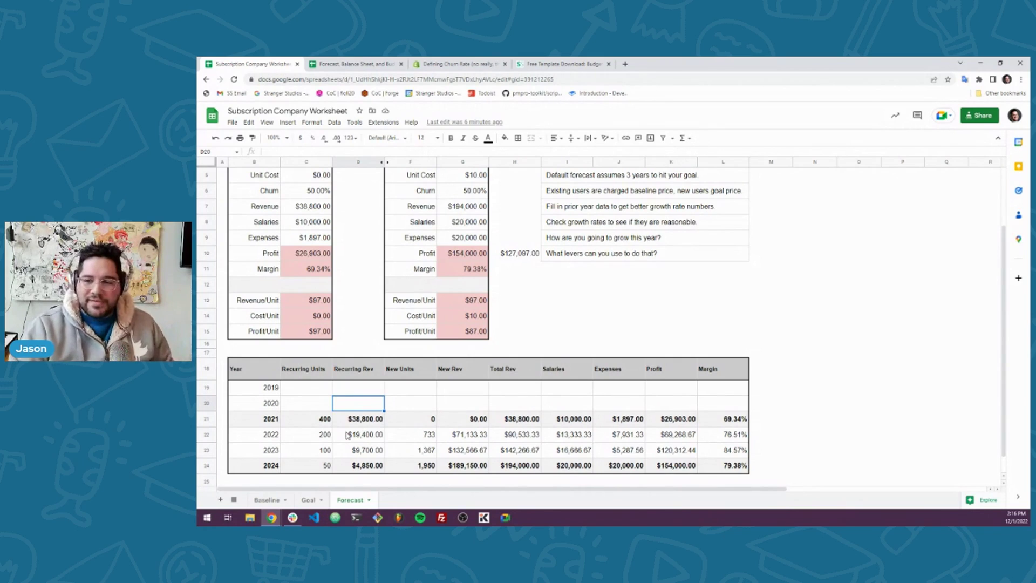
# Step: Read the closing notes on how to grow this year and which levers to use
pyautogui.scroll(1, 557, 305)
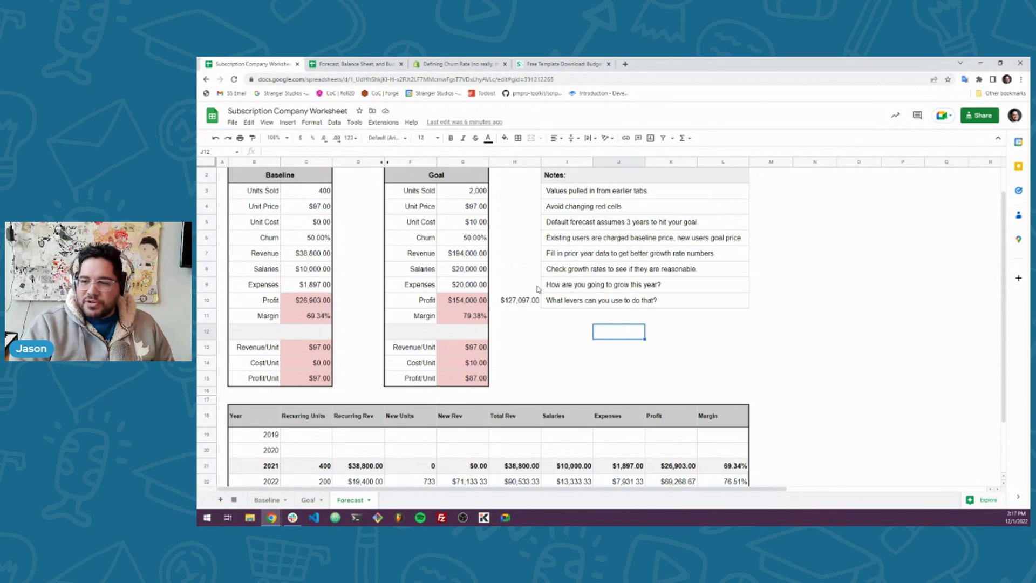
pyautogui.click(549, 300)
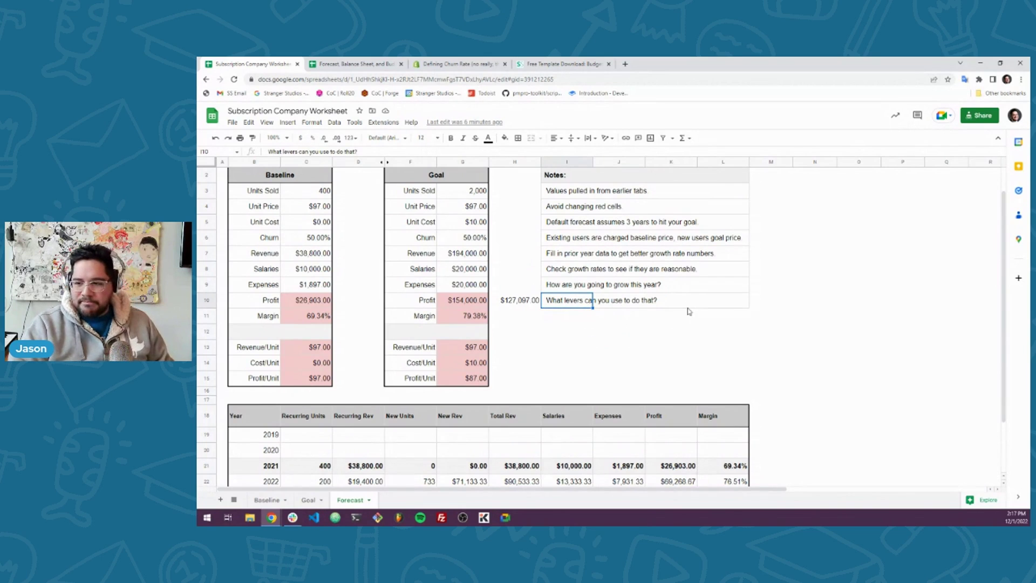
pyautogui.scroll(-1, 685, 308)
pyautogui.scroll(2, 683, 309)
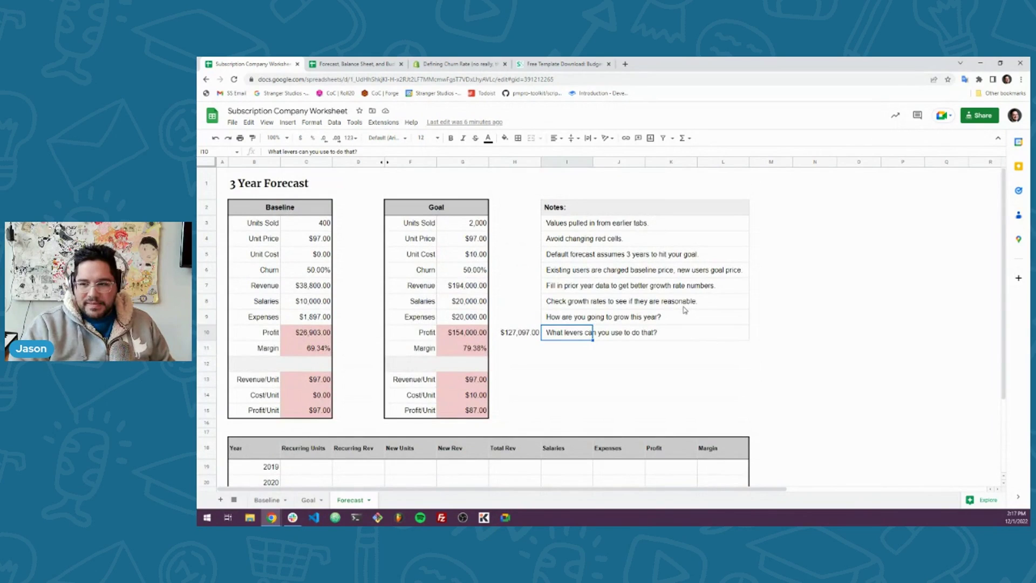
pyautogui.click(766, 300)
pyautogui.scroll(-1, 534, 292)
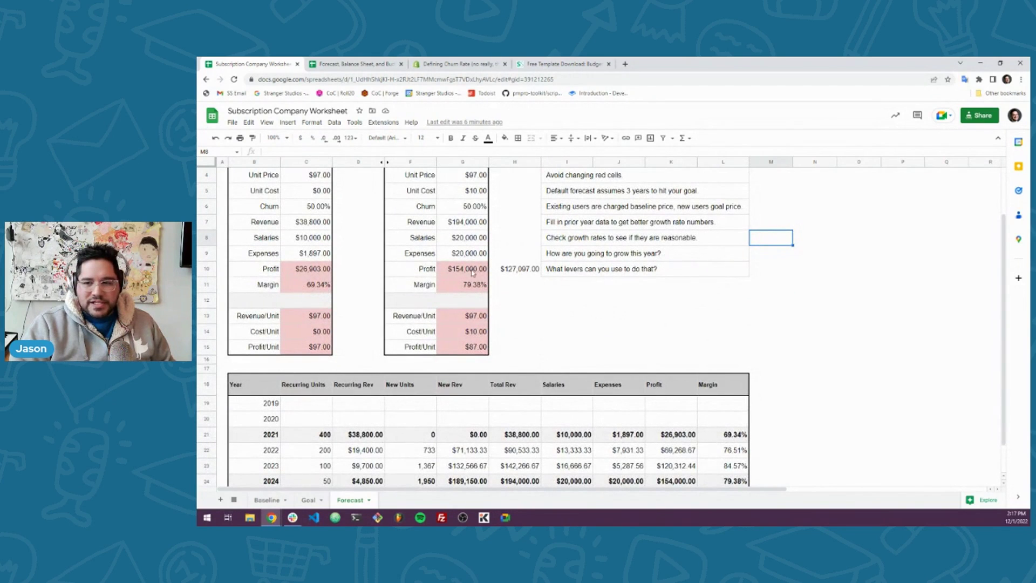
# Step: Review the 2022 to 2024 forecast figures against the Goal summary, and check the new units needed in 2022
pyautogui.scroll(-1, 344, 437)
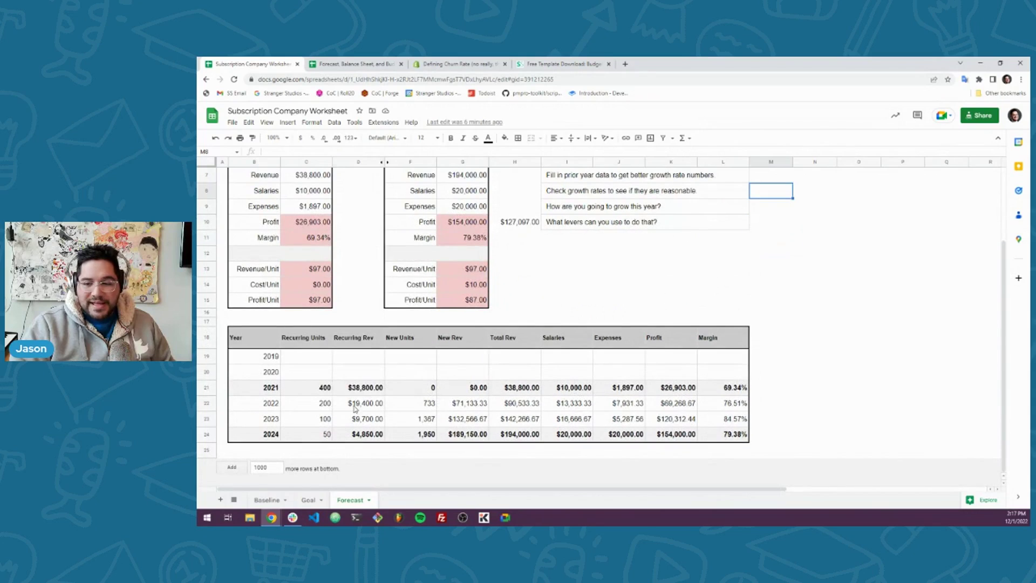
pyautogui.moveTo(356, 410); pyautogui.dragTo(710, 434)
pyautogui.click(710, 434)
pyautogui.scroll(2, 593, 353)
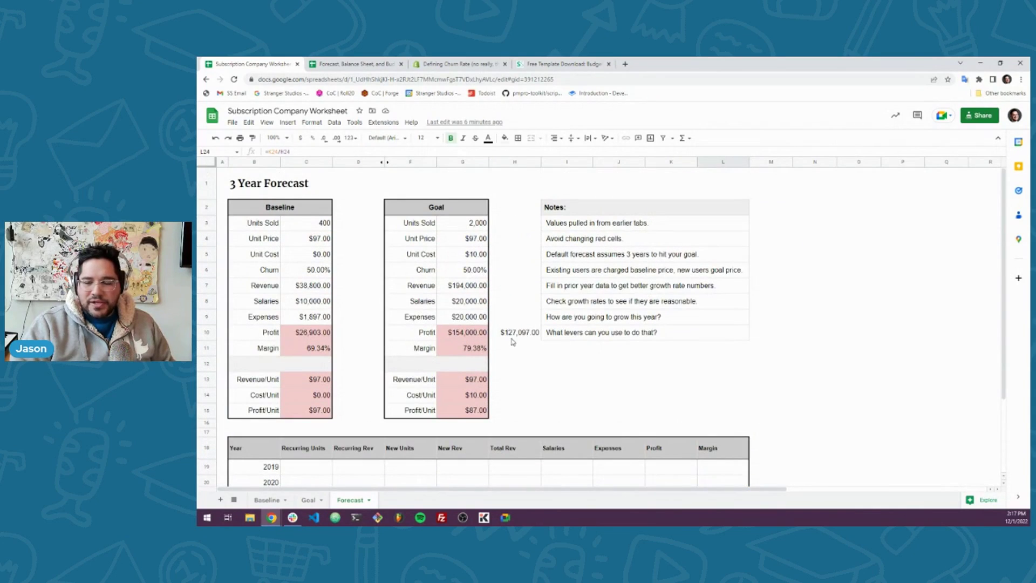
pyautogui.scroll(-2, 541, 362)
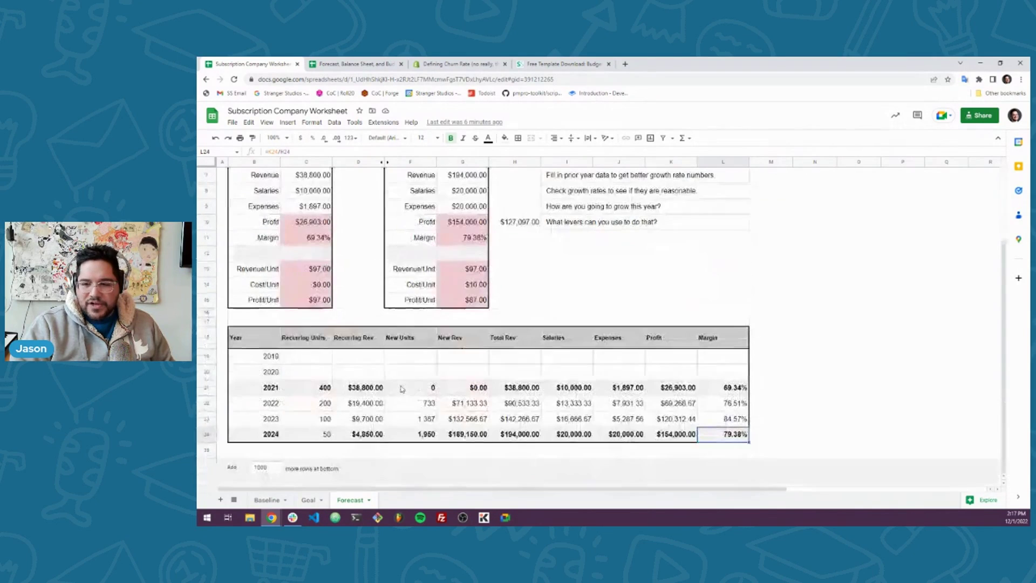
pyautogui.click(426, 406)
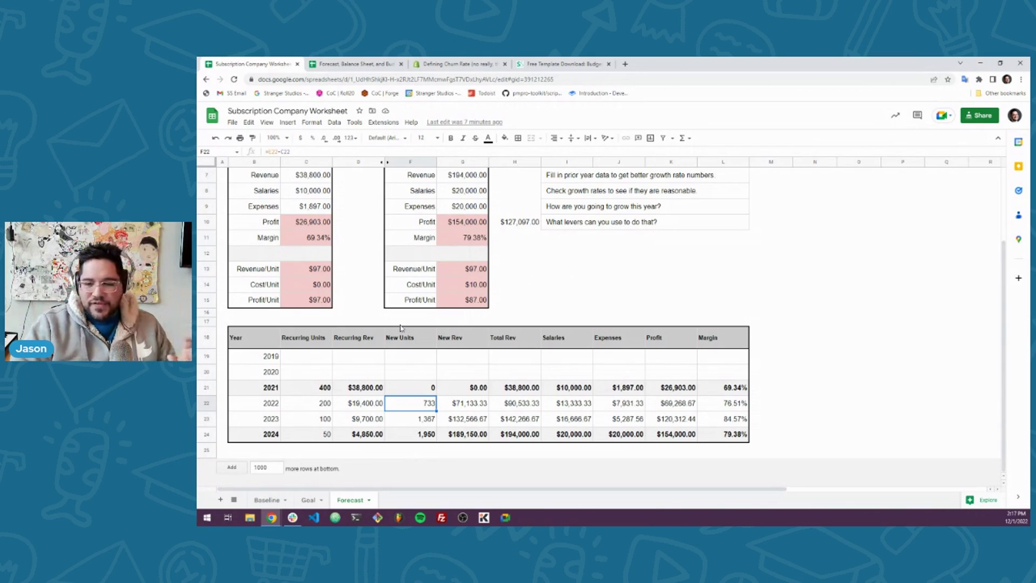
# Step: Set Units Sold on the Goal sheet to 1000
pyautogui.click(274, 502)
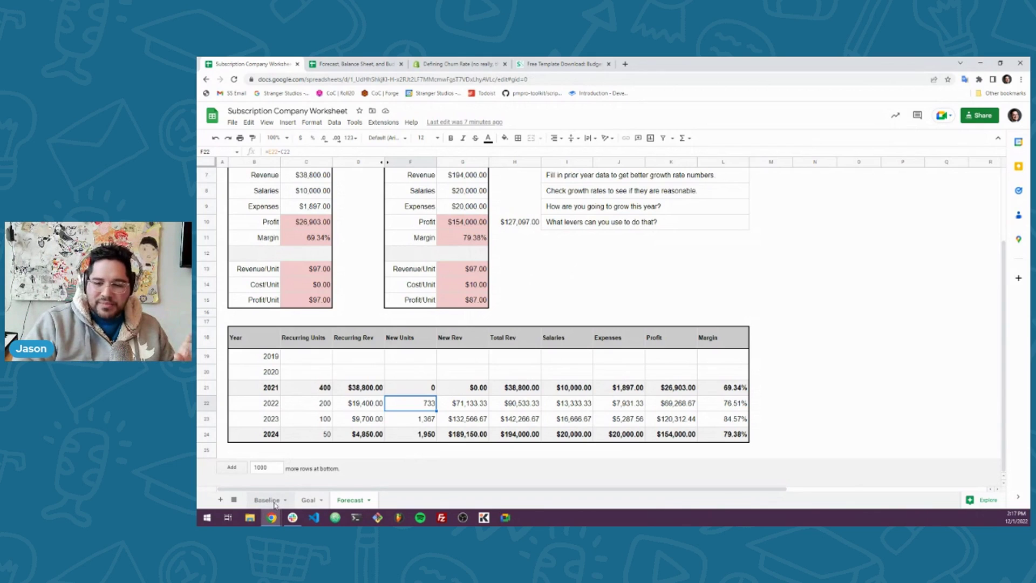
pyautogui.click(311, 500)
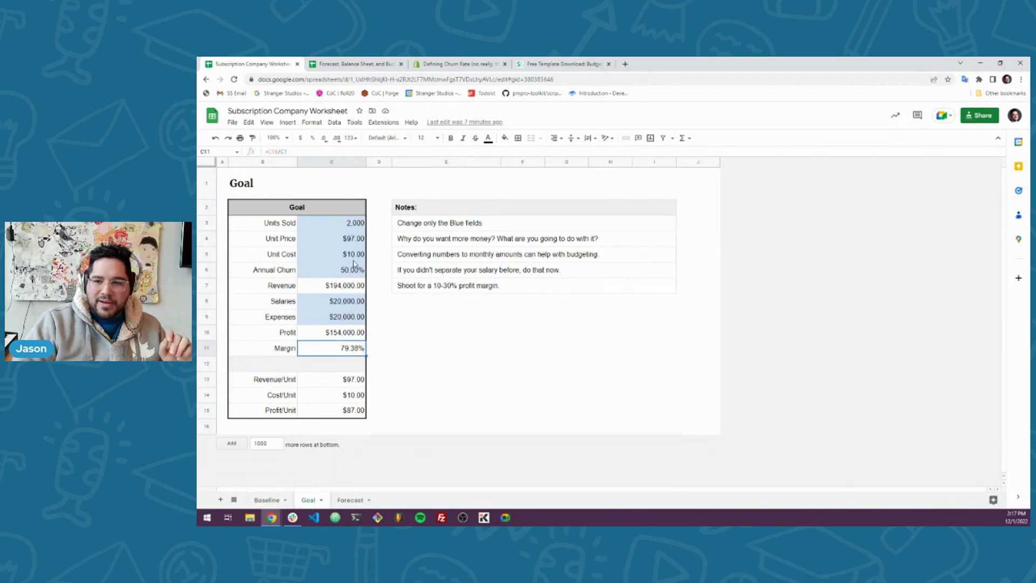
pyautogui.write('1000')
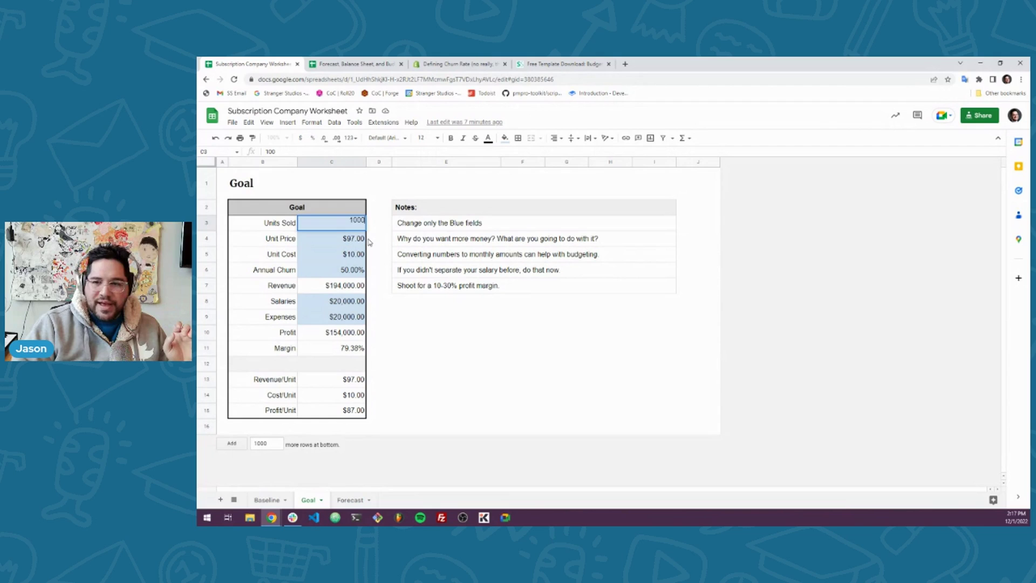
pyautogui.press('Return')
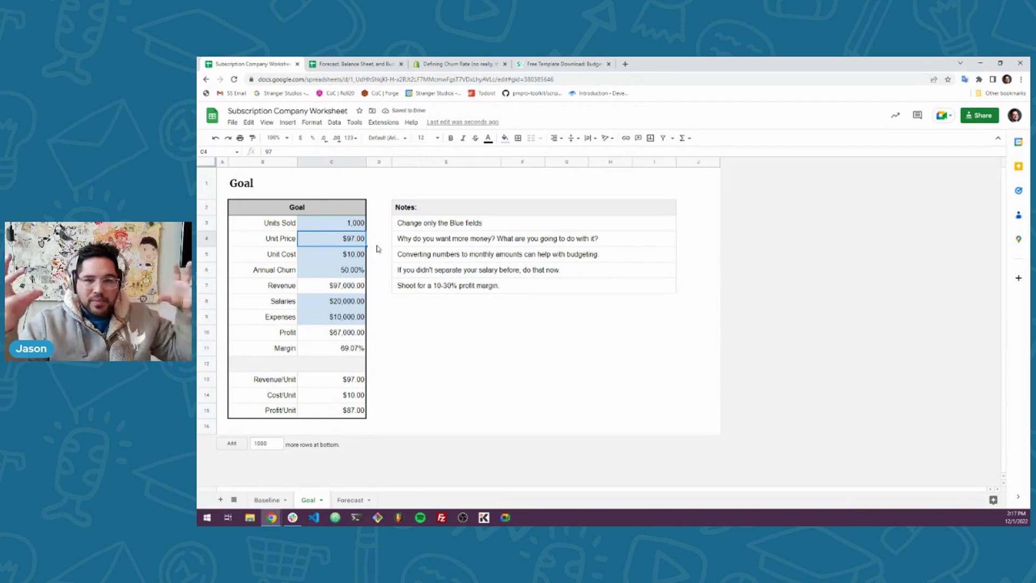
pyautogui.click(448, 348)
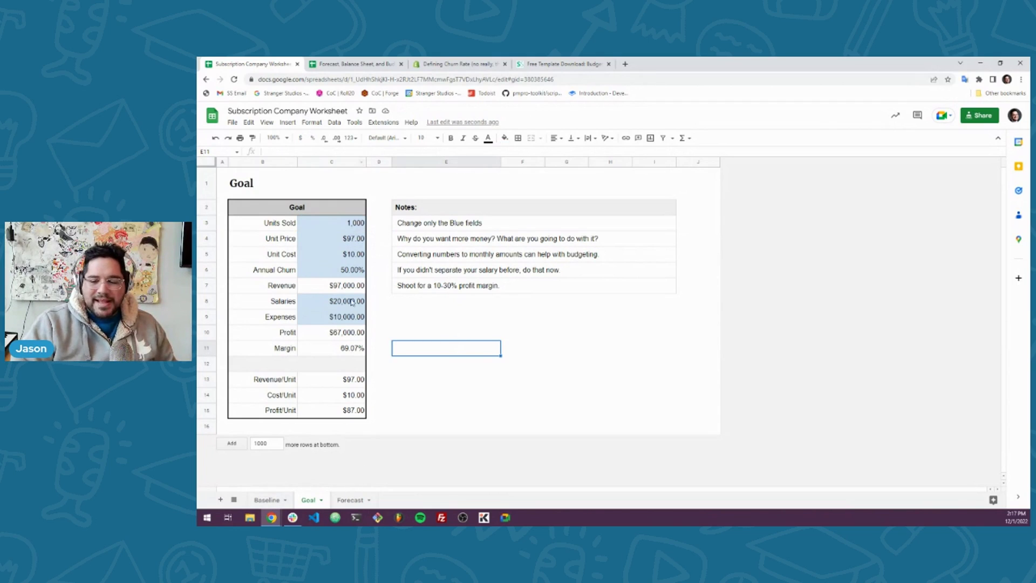
# Step: Return to the Forecast sheet and review the recalculated Goal summary and yearly figures, including the 2024 profit
pyautogui.click(350, 499)
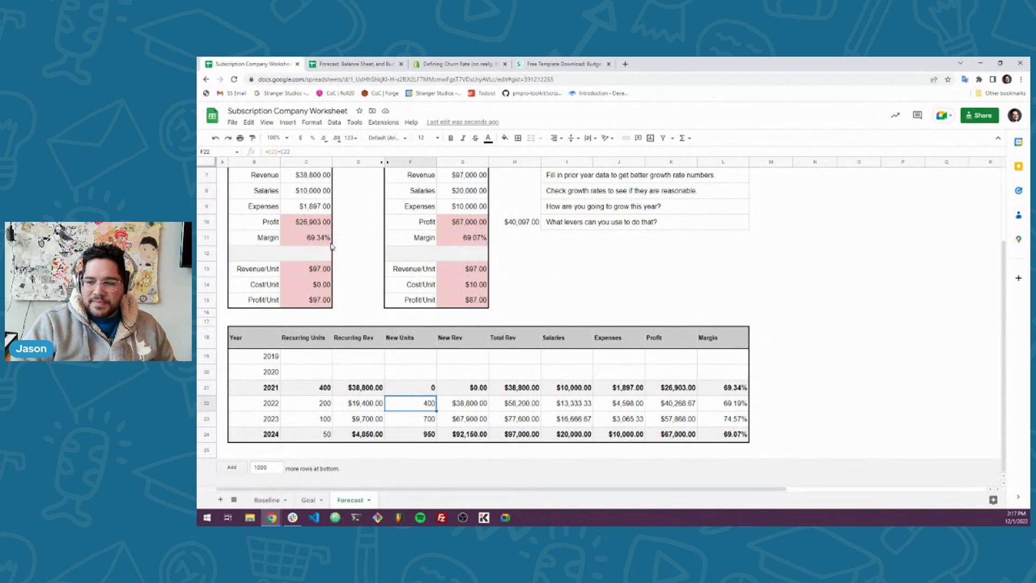
pyautogui.scroll(2, 340, 285)
pyautogui.scroll(-2, 341, 284)
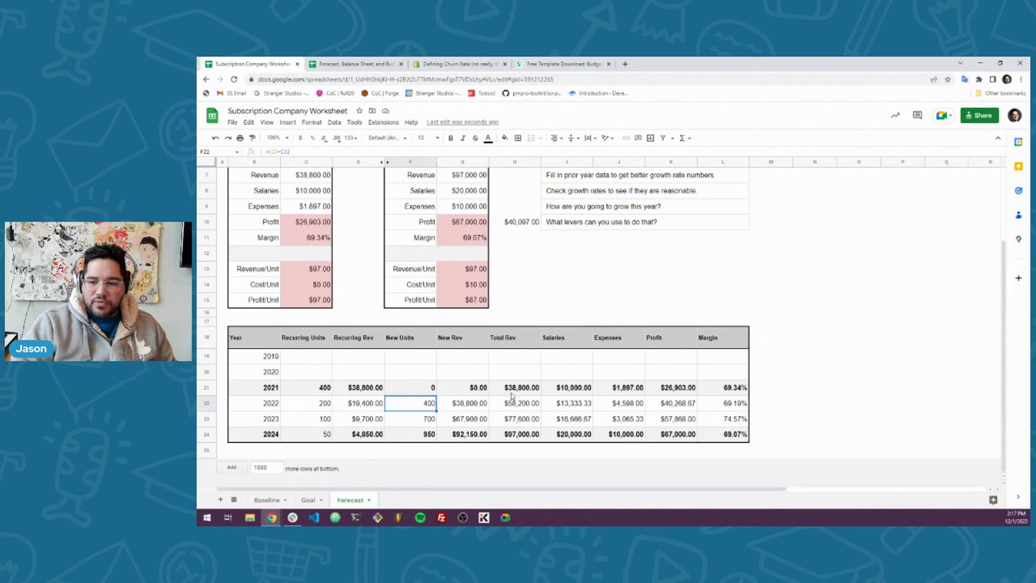
pyautogui.click(678, 437)
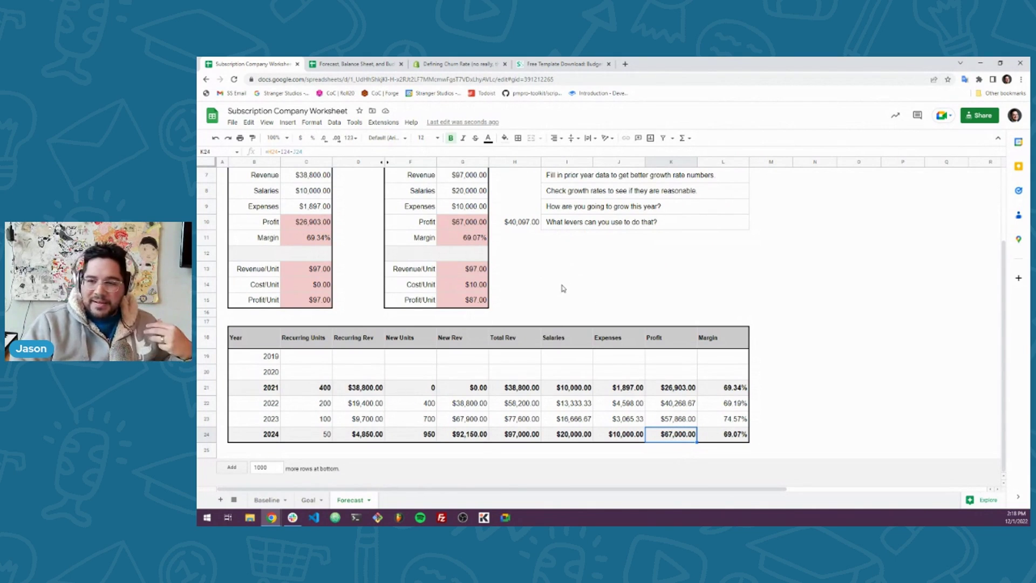
pyautogui.scroll(3, 567, 290)
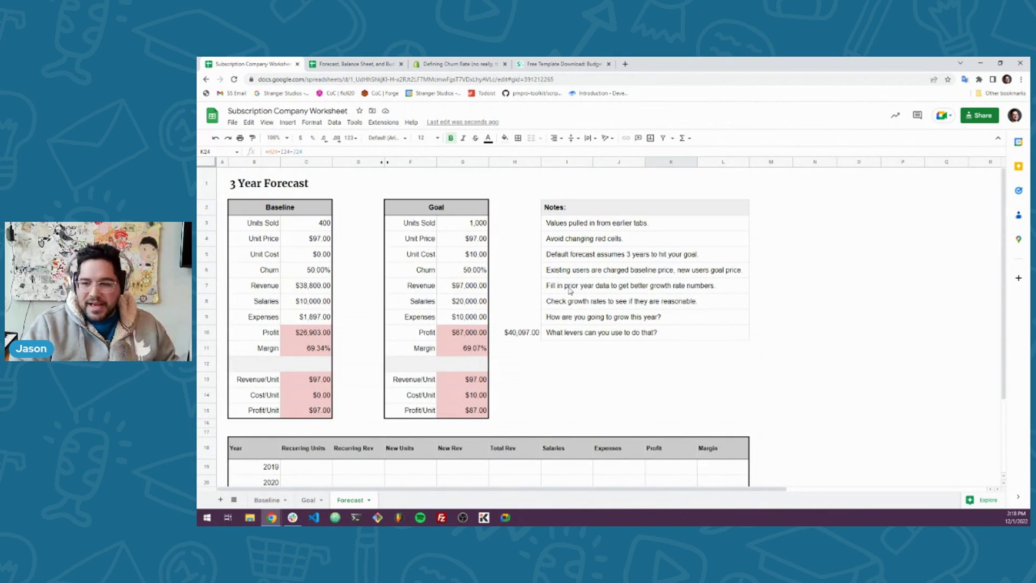
pyautogui.scroll(-3, 696, 392)
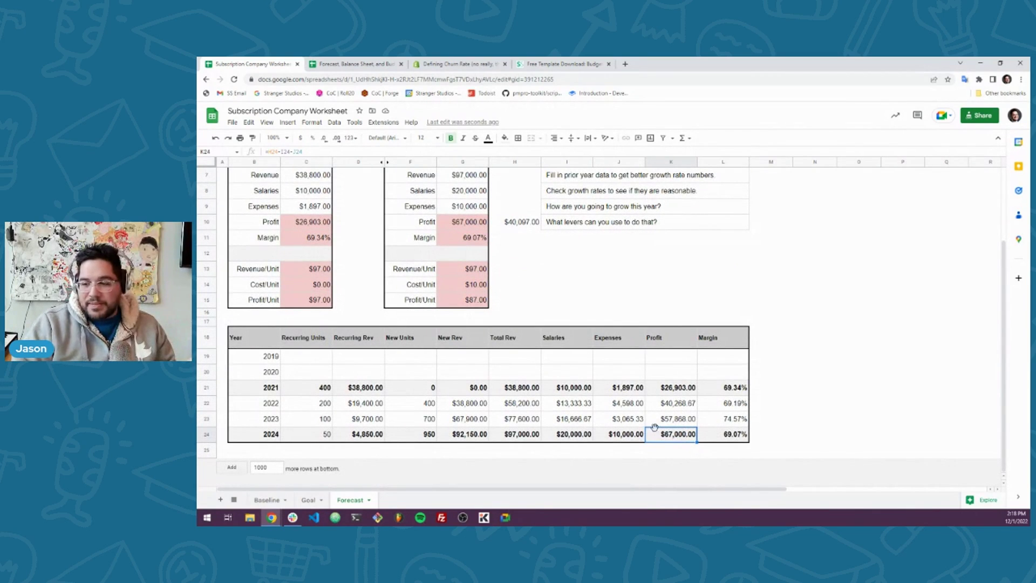
# Step: Compare the new units required in 2022 and 2023 under the revised goal
pyautogui.click(426, 408)
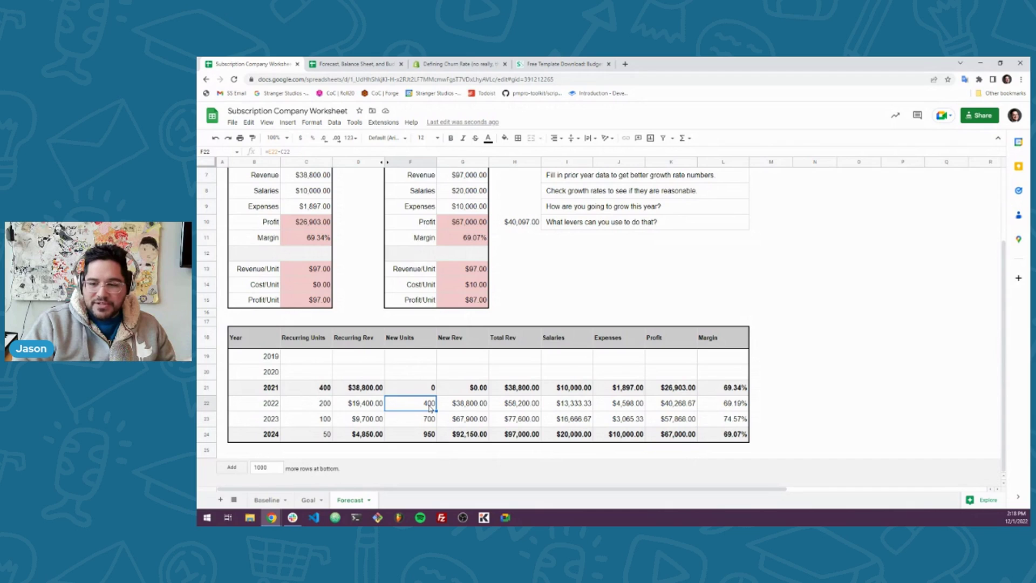
pyautogui.click(427, 418)
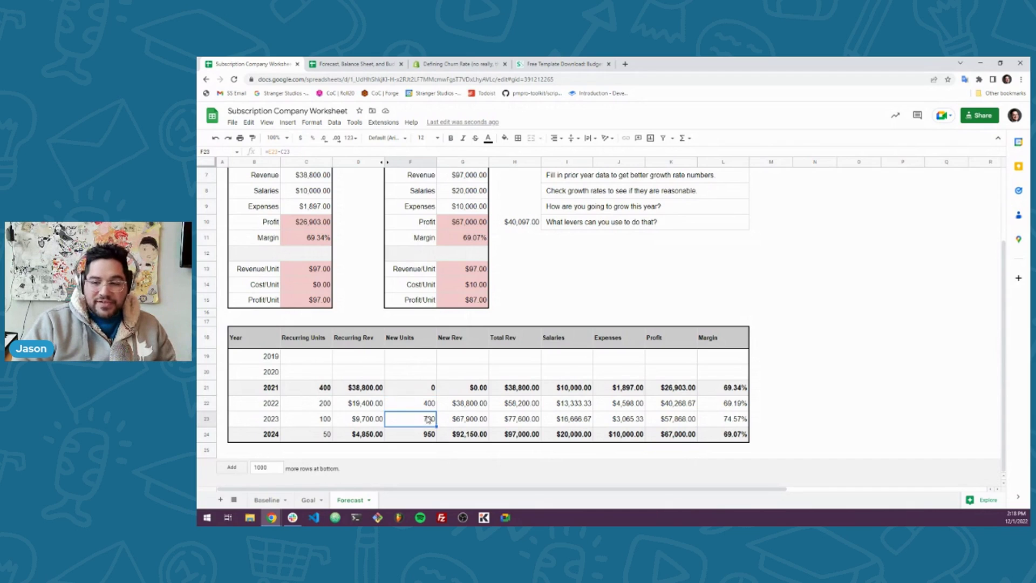
pyautogui.click(410, 406)
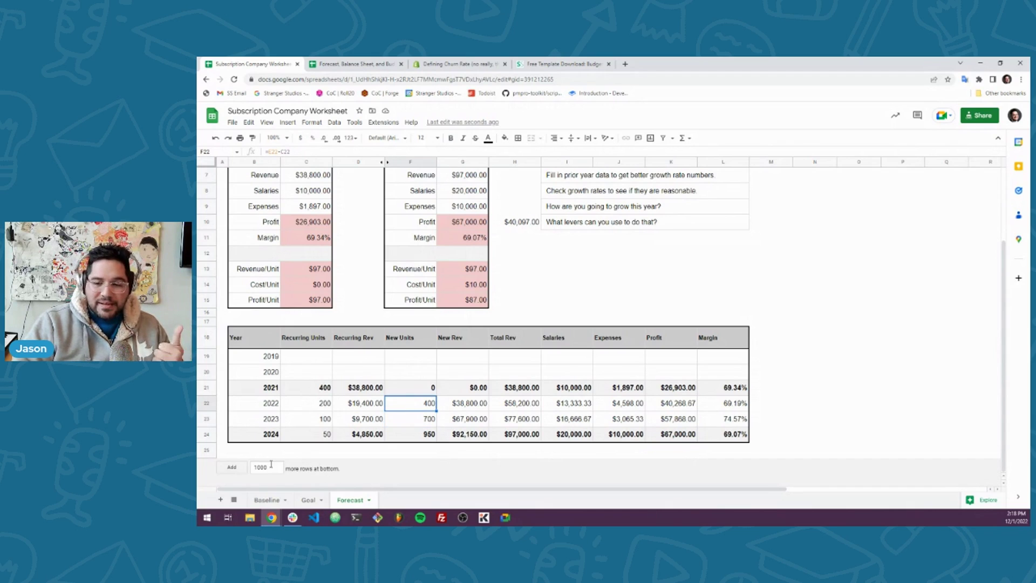
# Step: Set the Unit Price on the Goal sheet to 197
pyautogui.click(310, 500)
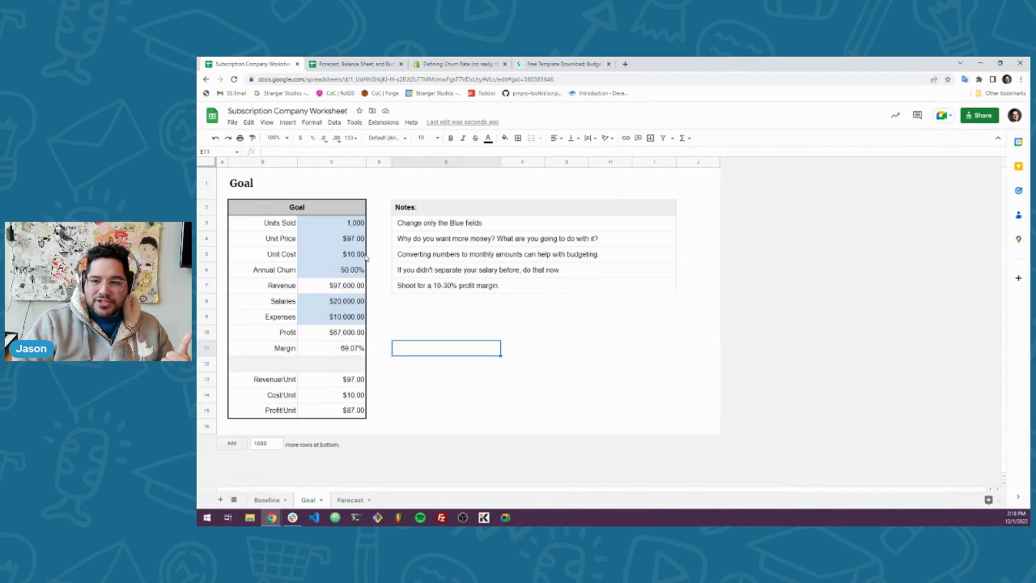
pyautogui.click(336, 243)
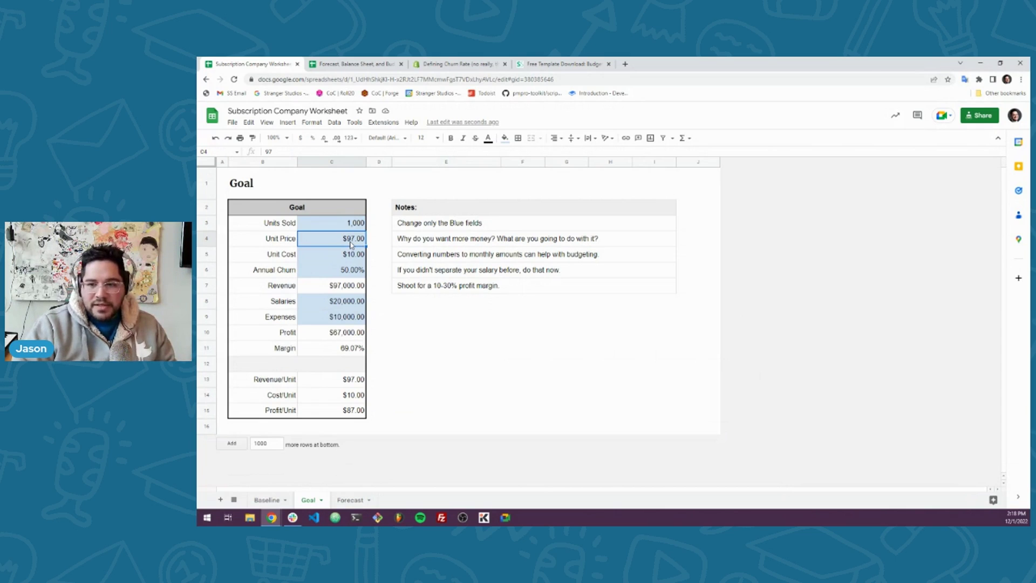
pyautogui.write('197')
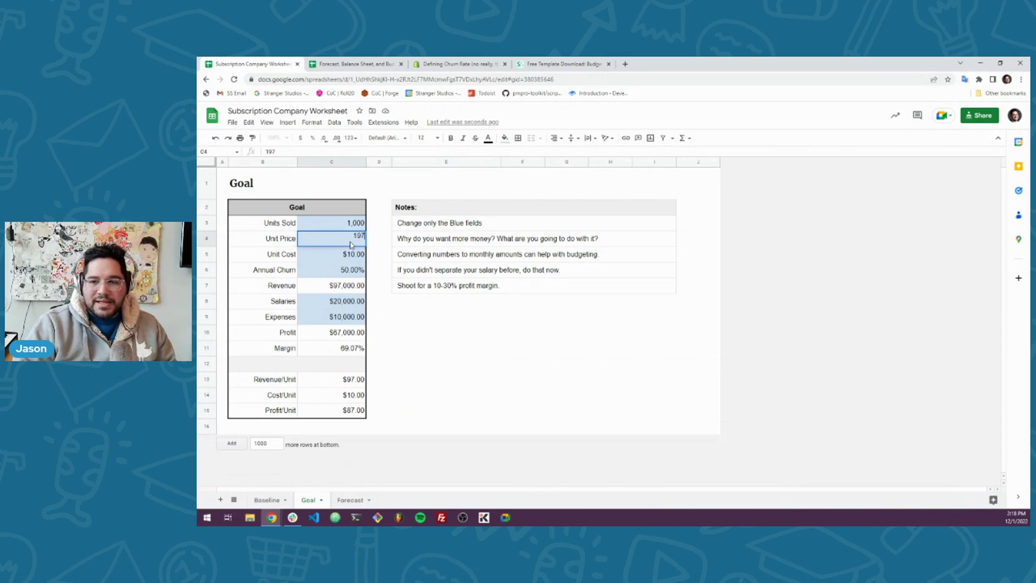
pyautogui.press('Return')
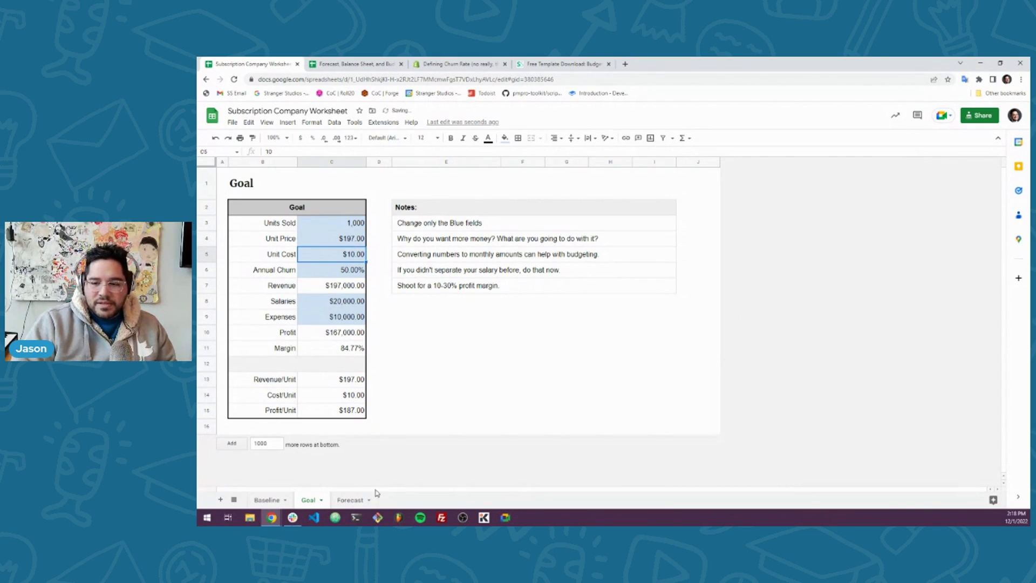
# Step: Return to the Forecast sheet and compare the 2024 profit with the new units required in 2022 and 2024
pyautogui.click(351, 499)
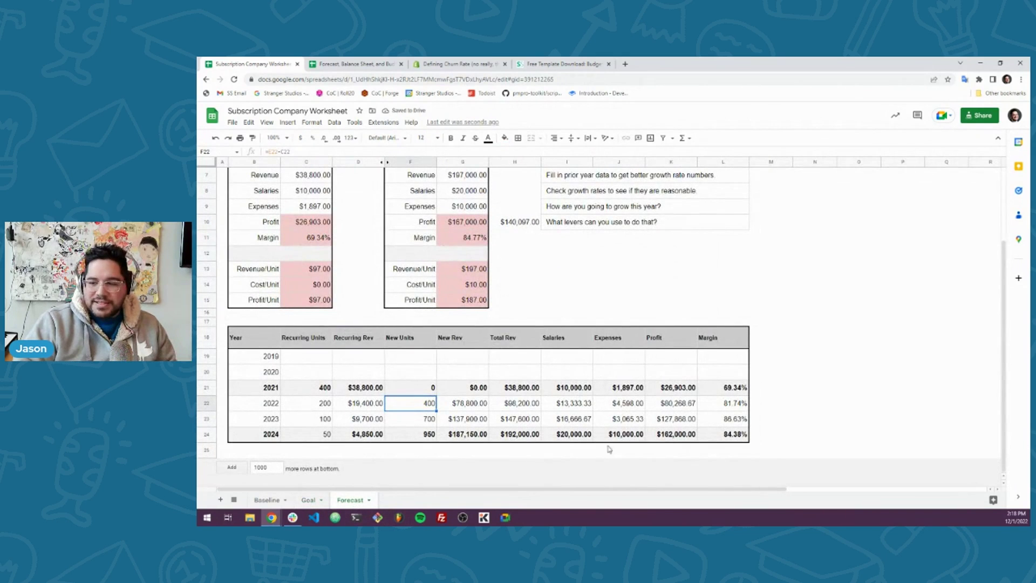
pyautogui.click(670, 437)
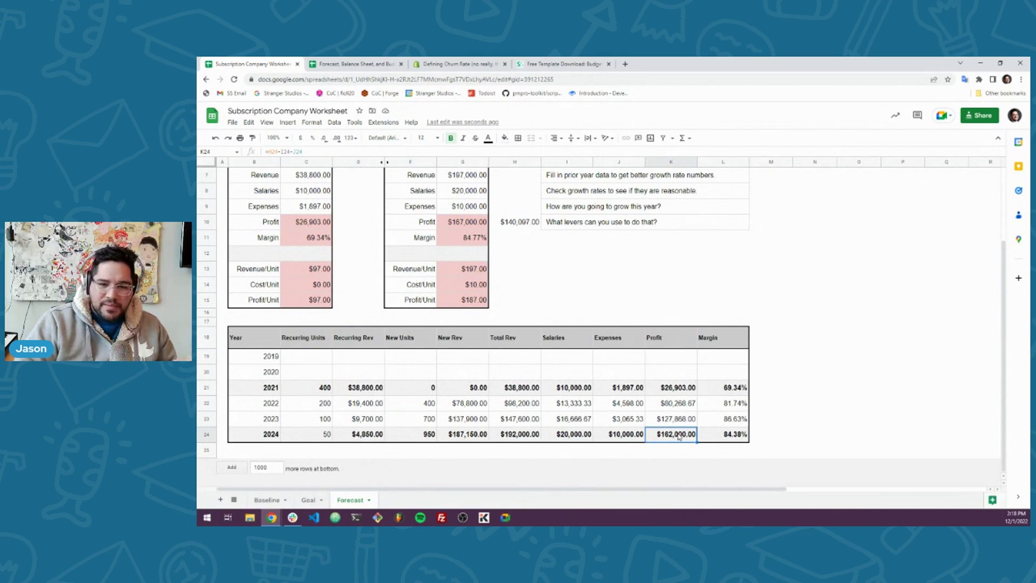
pyautogui.click(423, 435)
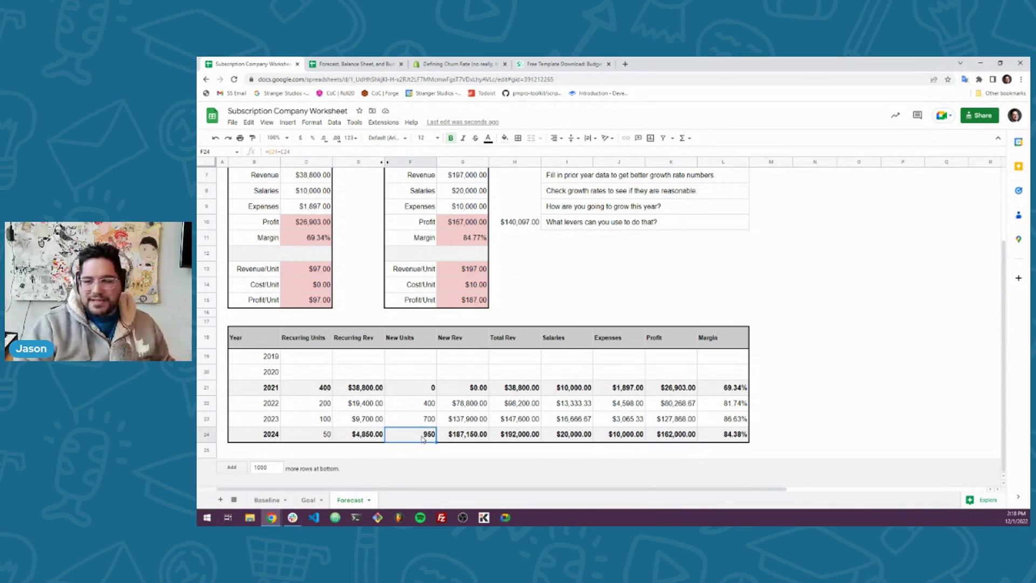
pyautogui.click(677, 437)
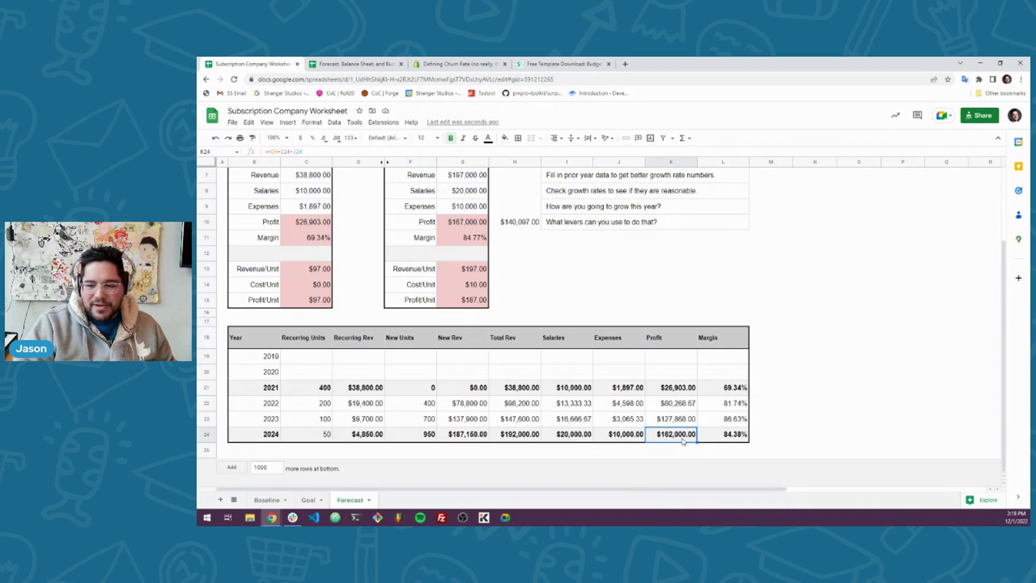
pyautogui.hotkey('ctrl', 'shift', 'pageup')
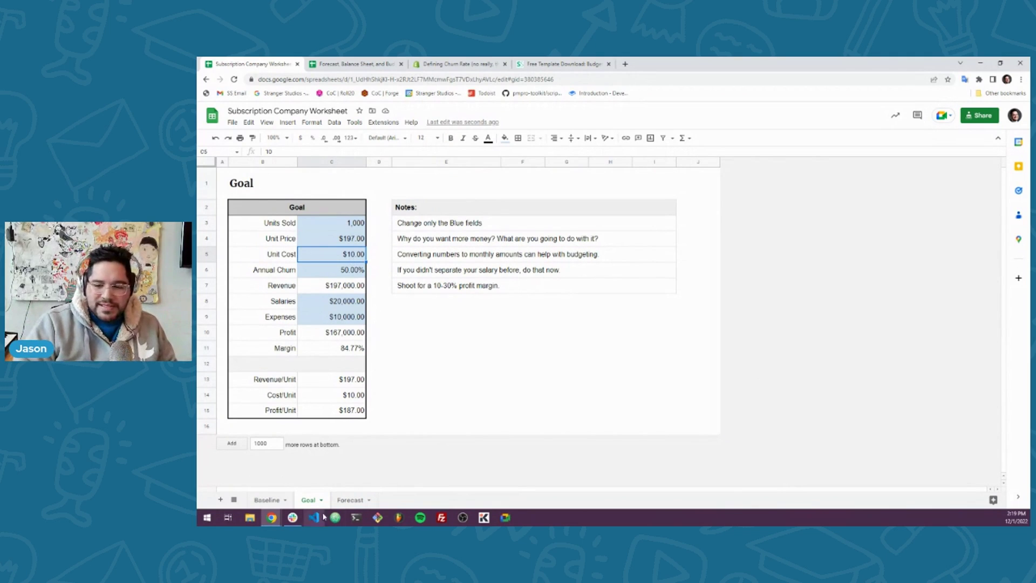
pyautogui.click(349, 499)
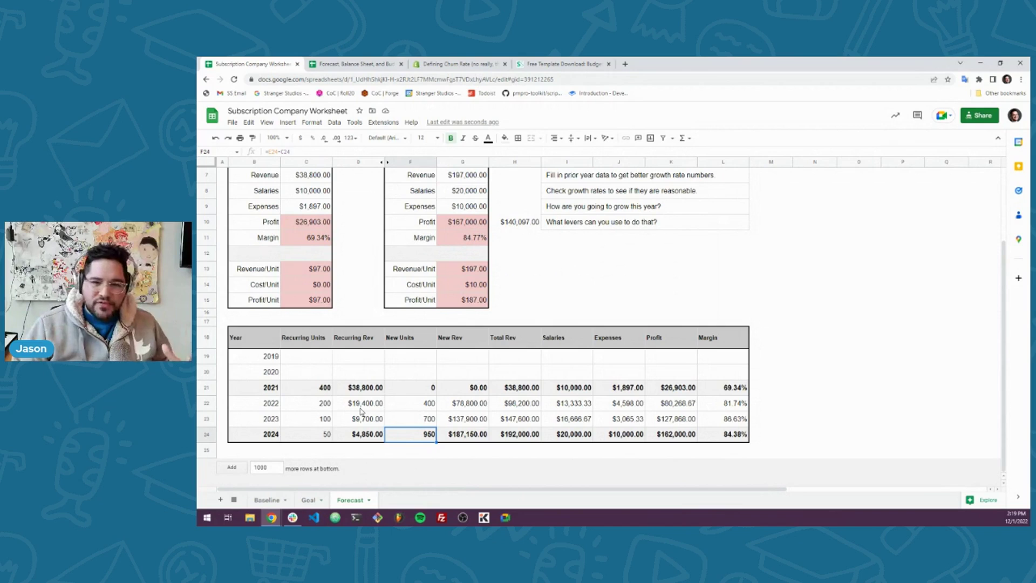
pyautogui.click(430, 405)
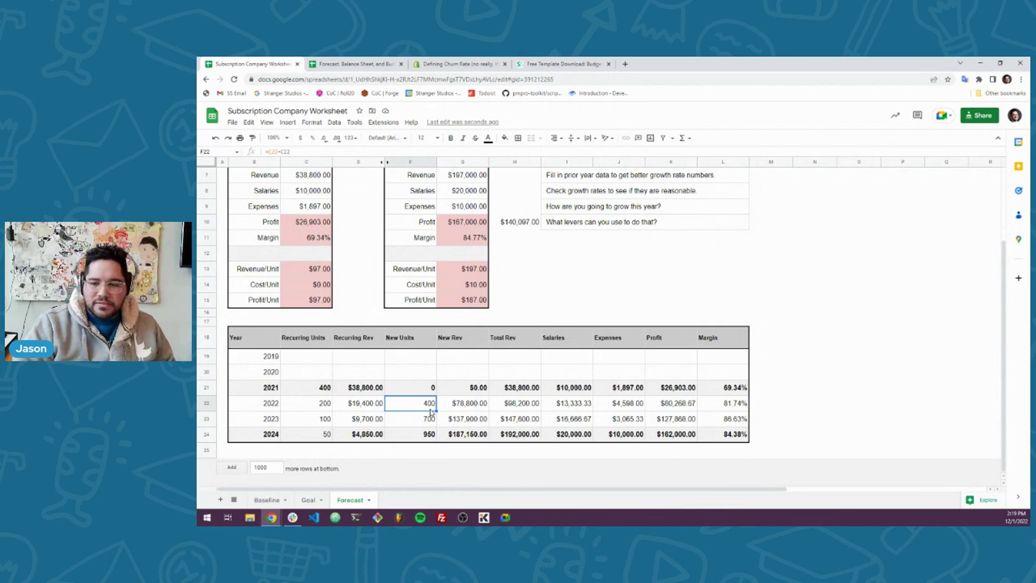
pyautogui.click(674, 436)
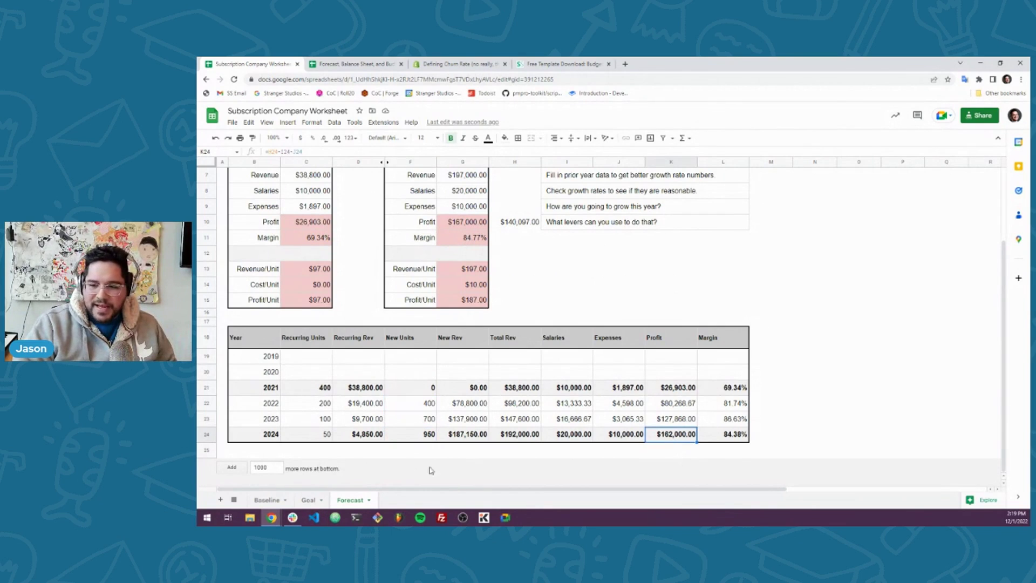
# Step: Set the Unit Price to 150 and the Unit Cost to 5 on the Goal sheet
pyautogui.click(311, 501)
pyautogui.click(348, 240)
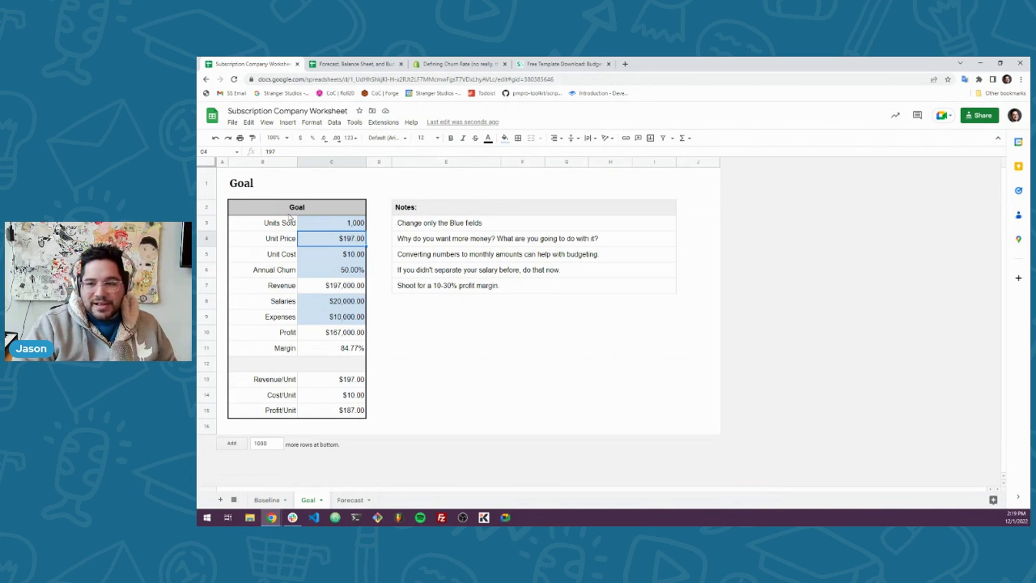
pyautogui.write('150')
pyautogui.press('Return')
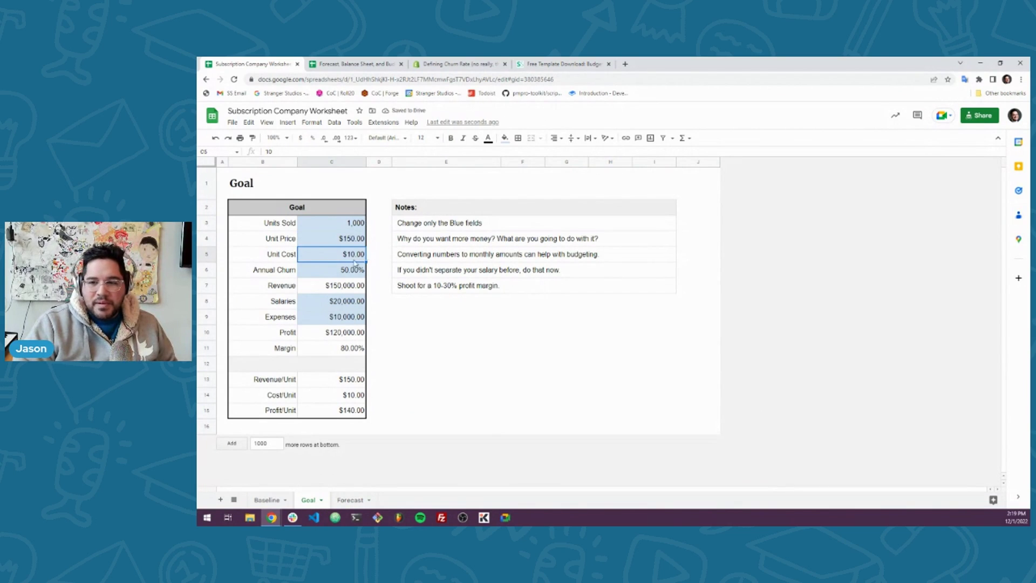
pyautogui.write('5')
pyautogui.press('Return')
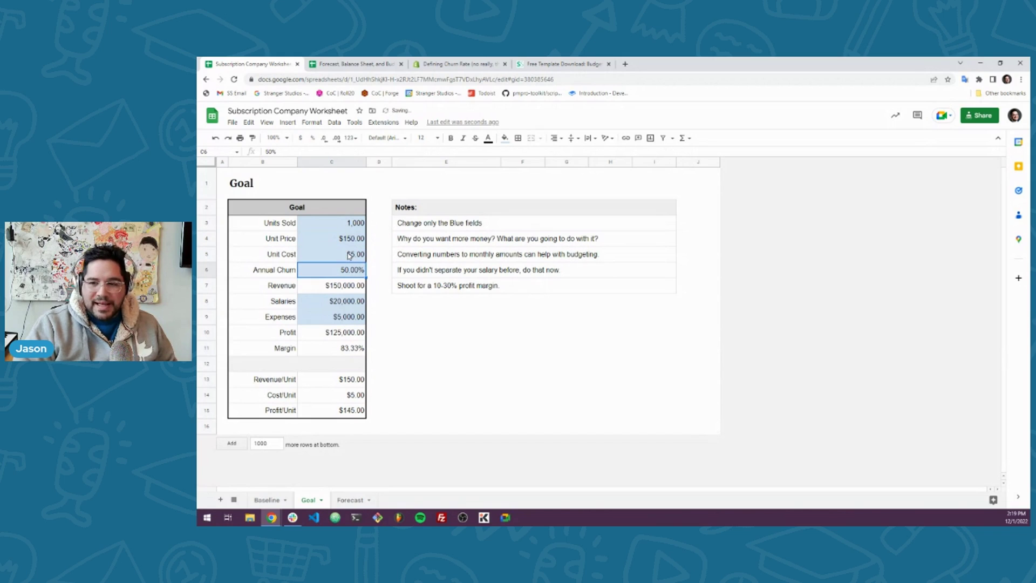
# Step: Check the Salaries, Expenses and Profit values on the Goal sheet
pyautogui.click(336, 301)
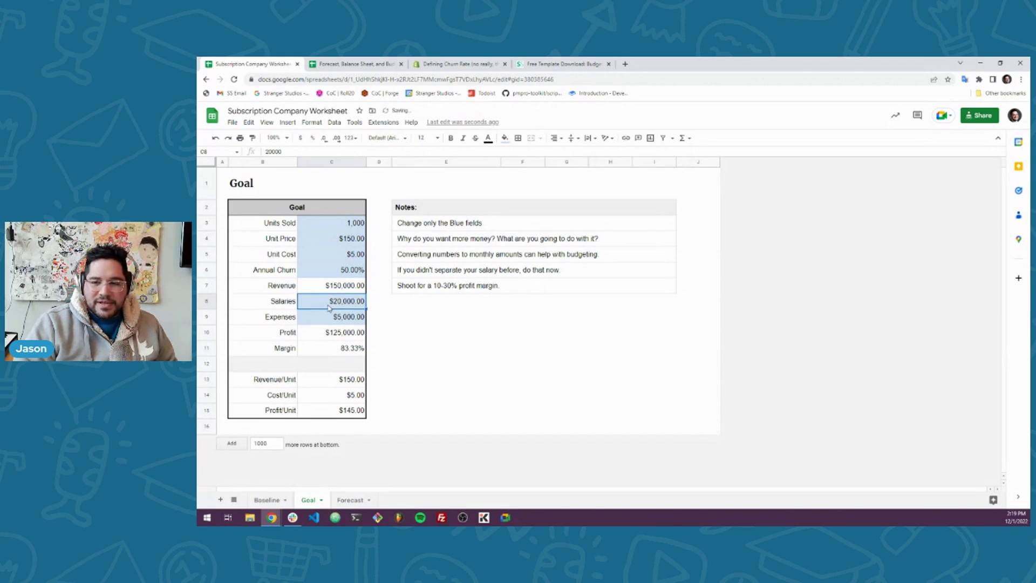
pyautogui.click(343, 318)
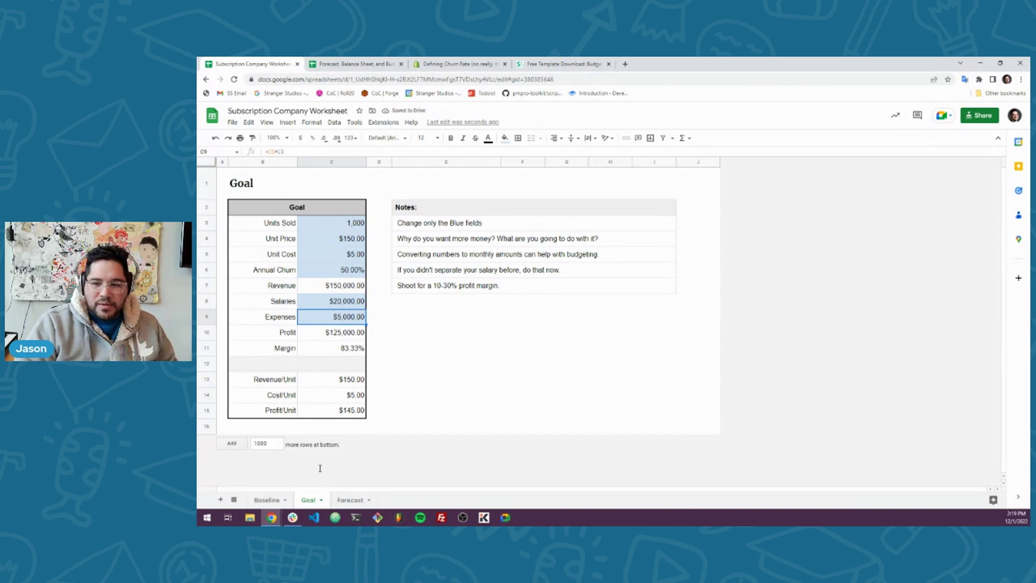
pyautogui.click(331, 334)
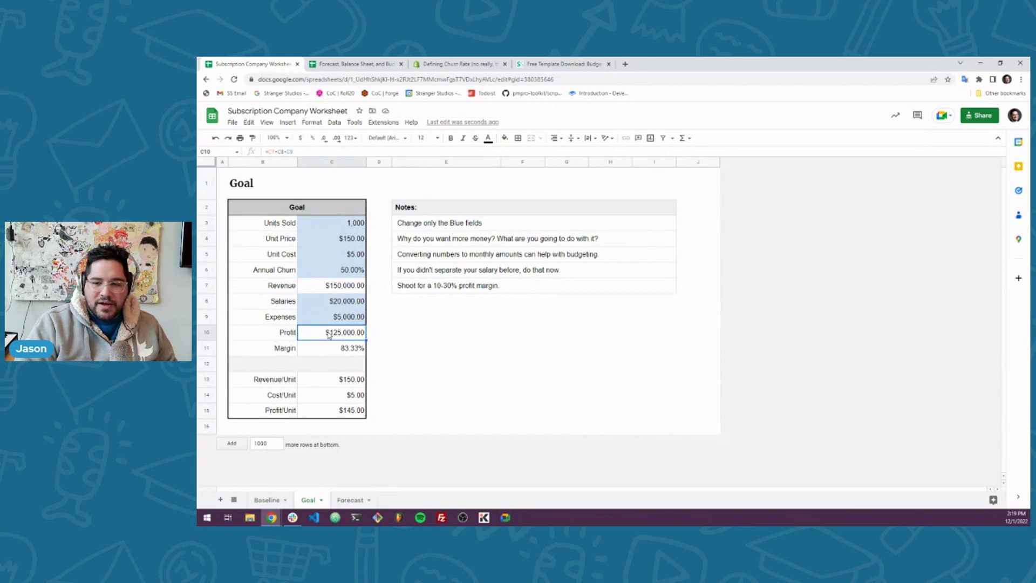
pyautogui.doubleClick(329, 334)
pyautogui.click(406, 334)
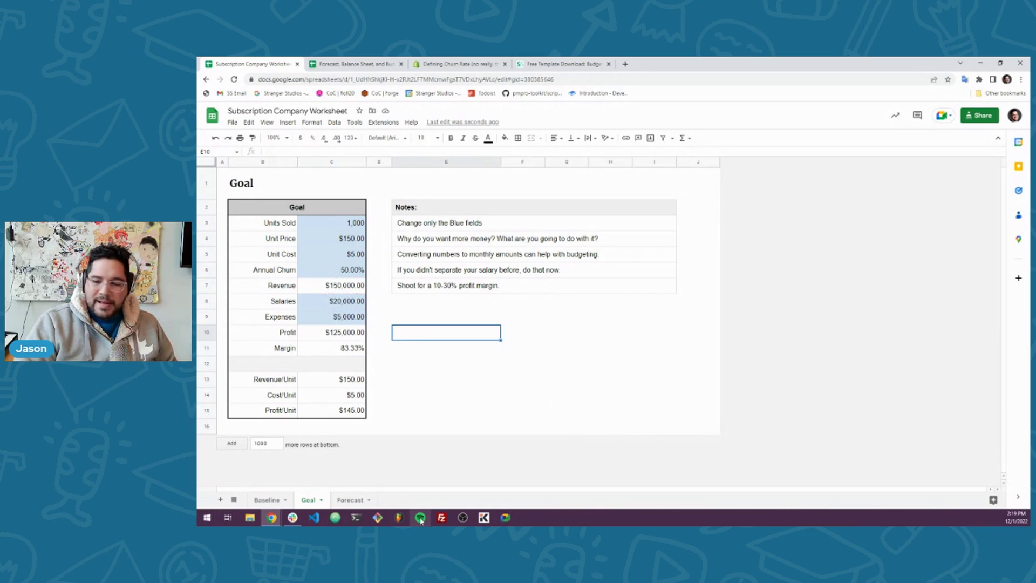
# Step: Go back to the Forecast sheet and review the recalculated Goal summary and the yearly rows for 2021 through 2023
pyautogui.click(352, 499)
pyautogui.scroll(3, 750, 341)
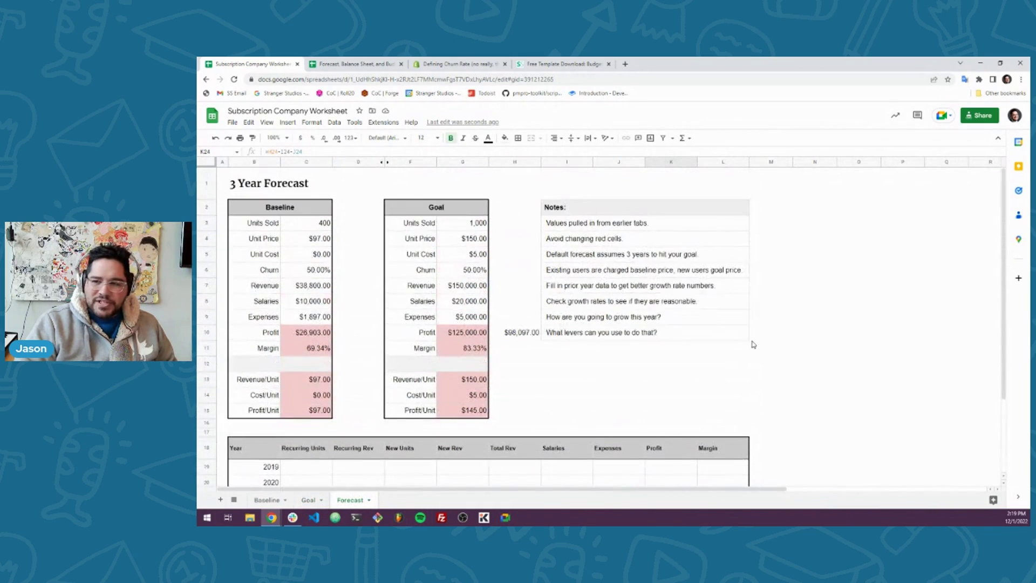
pyautogui.scroll(-2, 749, 339)
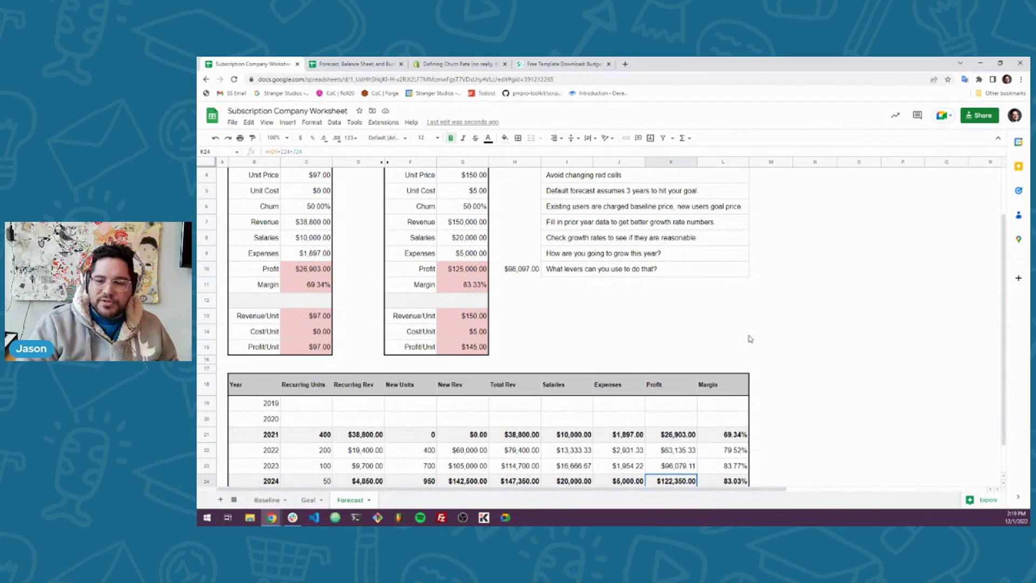
pyautogui.scroll(-1, 697, 307)
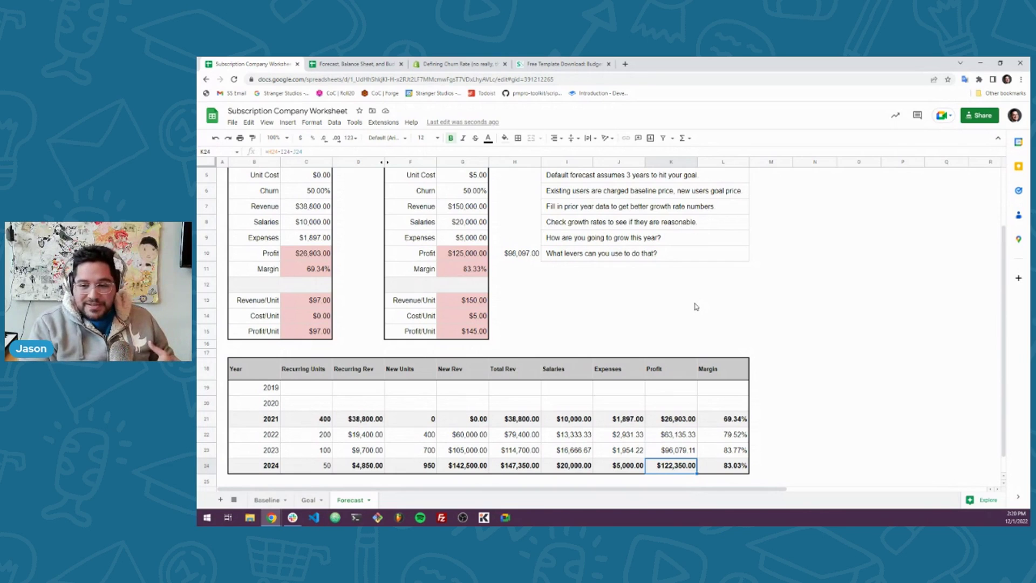
pyautogui.click(273, 421)
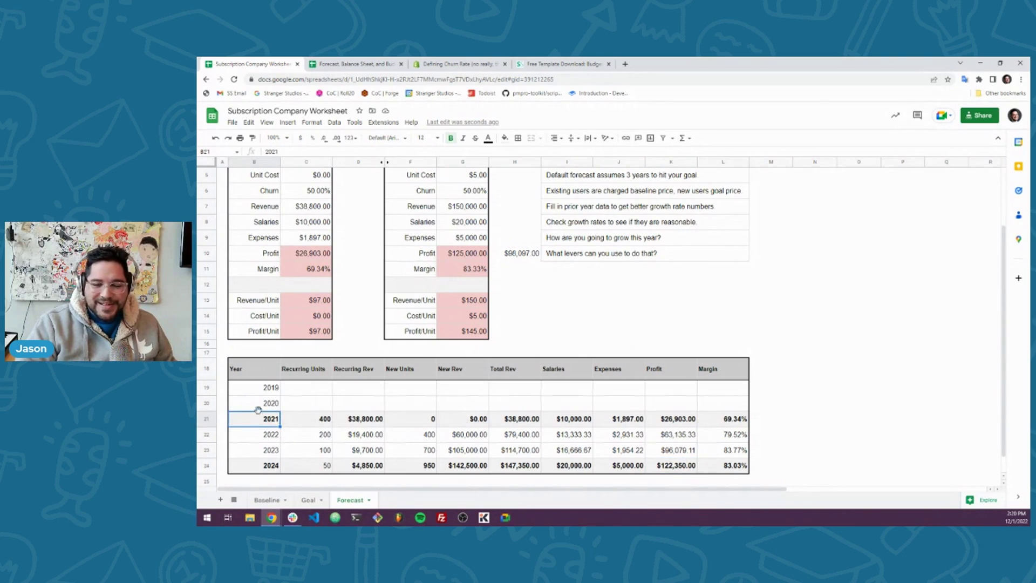
pyautogui.moveTo(271, 423); pyautogui.dragTo(723, 420)
pyautogui.click(271, 434)
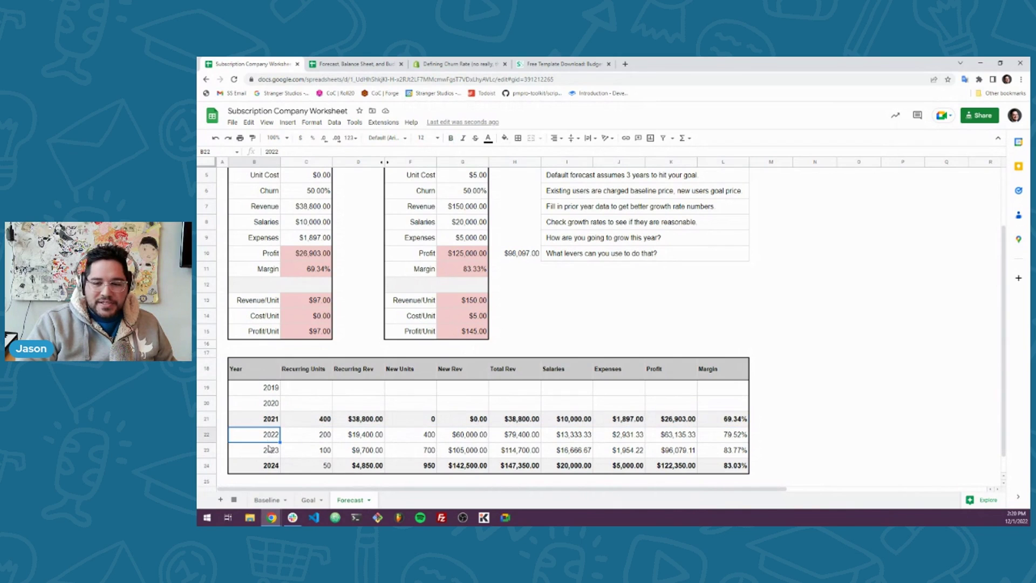
pyautogui.click(271, 451)
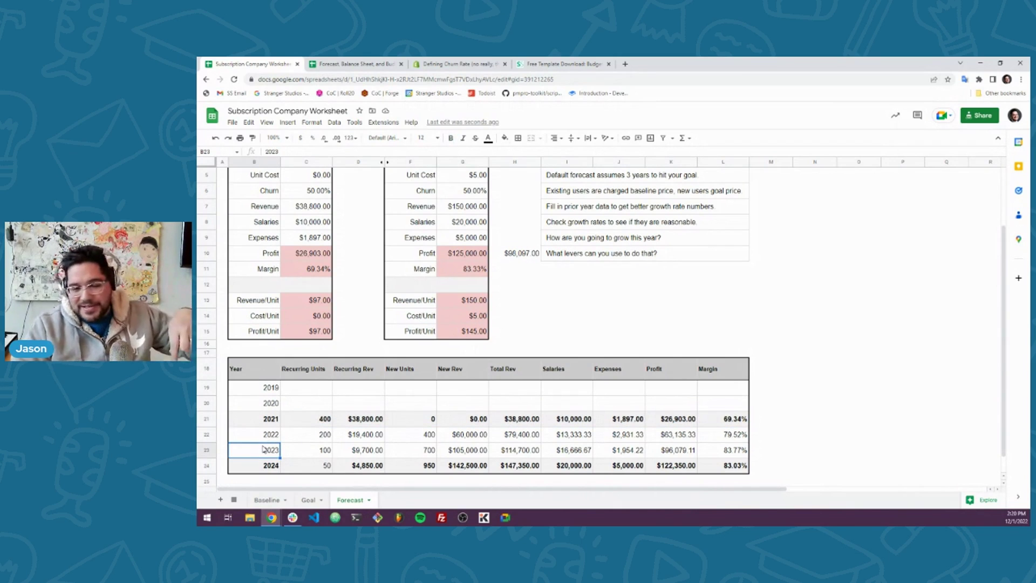
# Step: Examine the new units for 2022 and 2023 alongside the 2022 salaries and recurring units and the 2024 profit
pyautogui.click(425, 450)
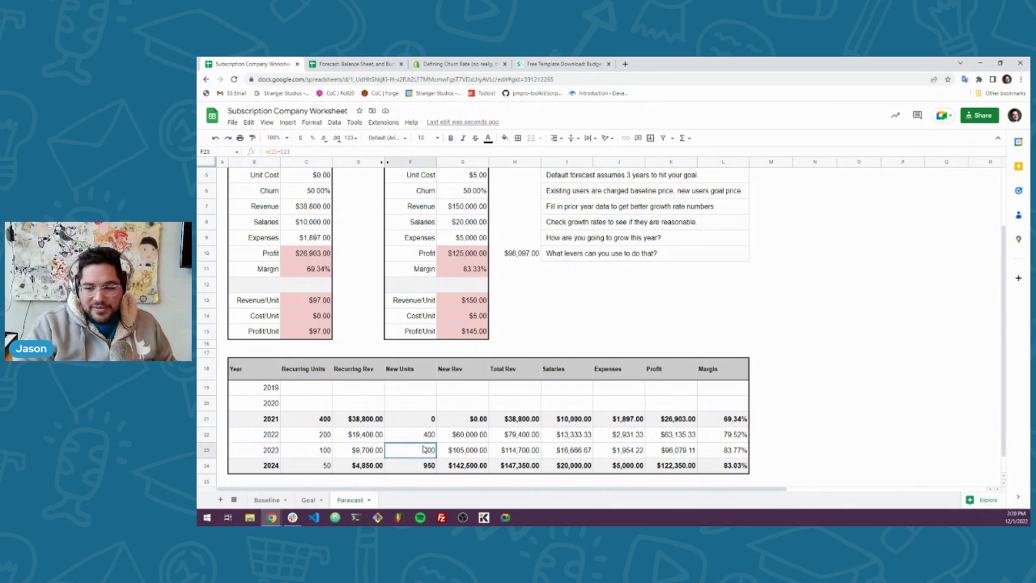
pyautogui.click(421, 434)
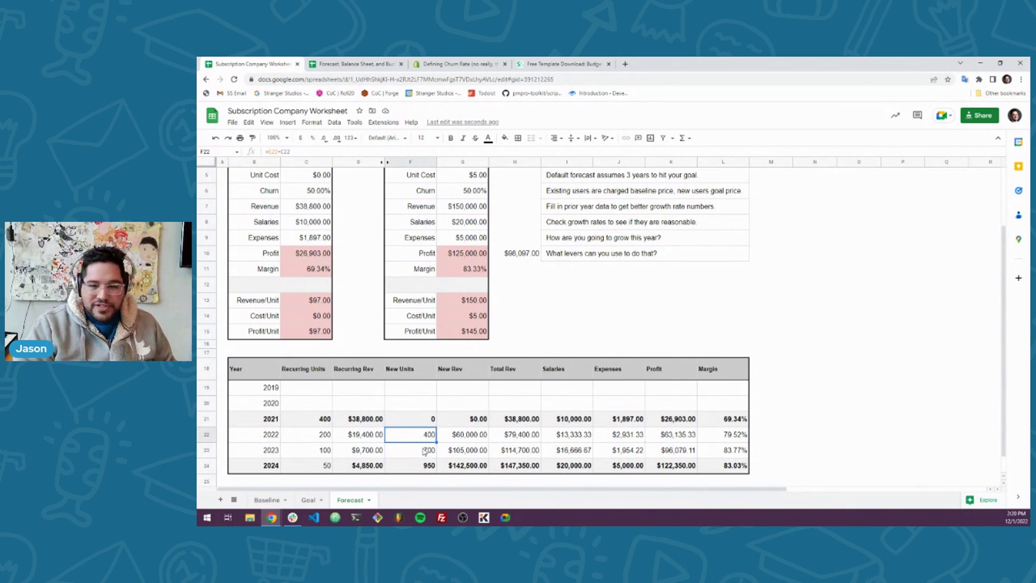
pyautogui.click(622, 440)
pyautogui.click(579, 439)
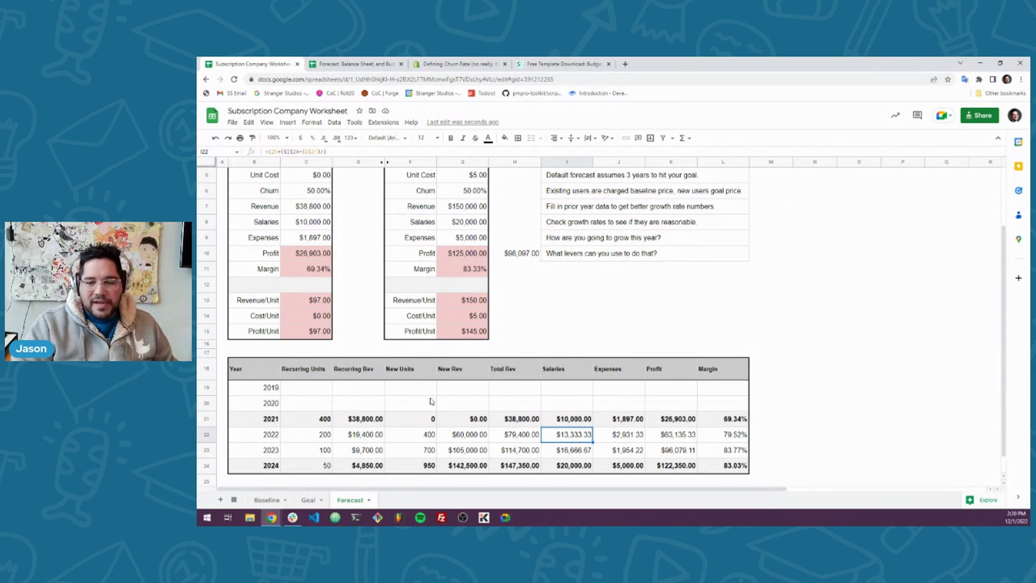
pyautogui.click(430, 436)
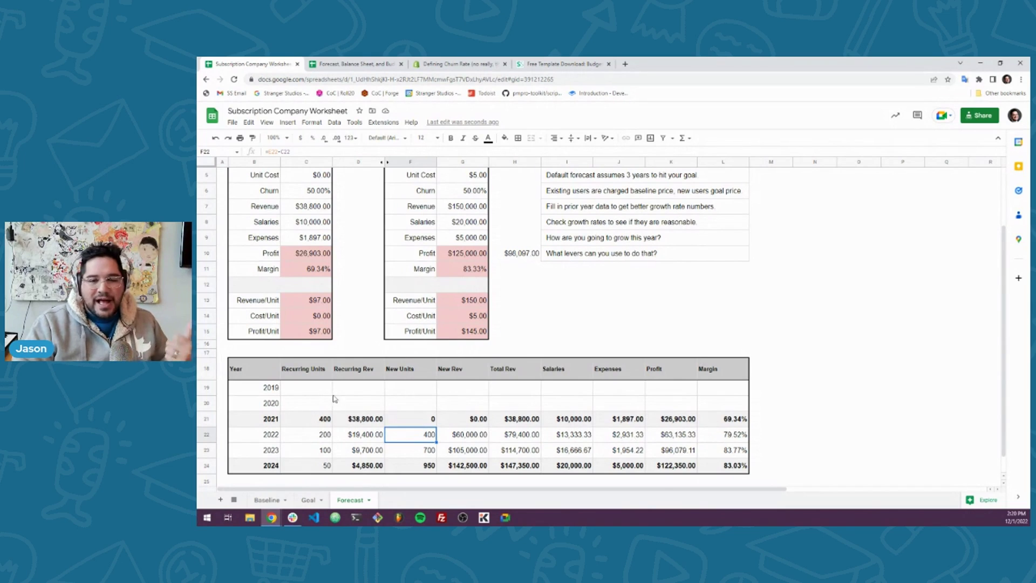
pyautogui.click(317, 441)
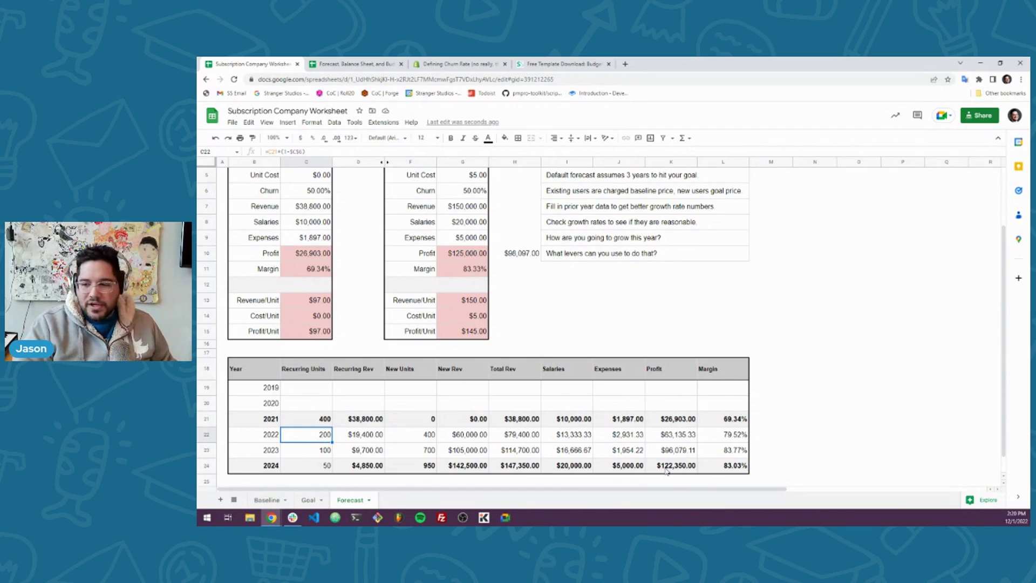
pyautogui.click(689, 468)
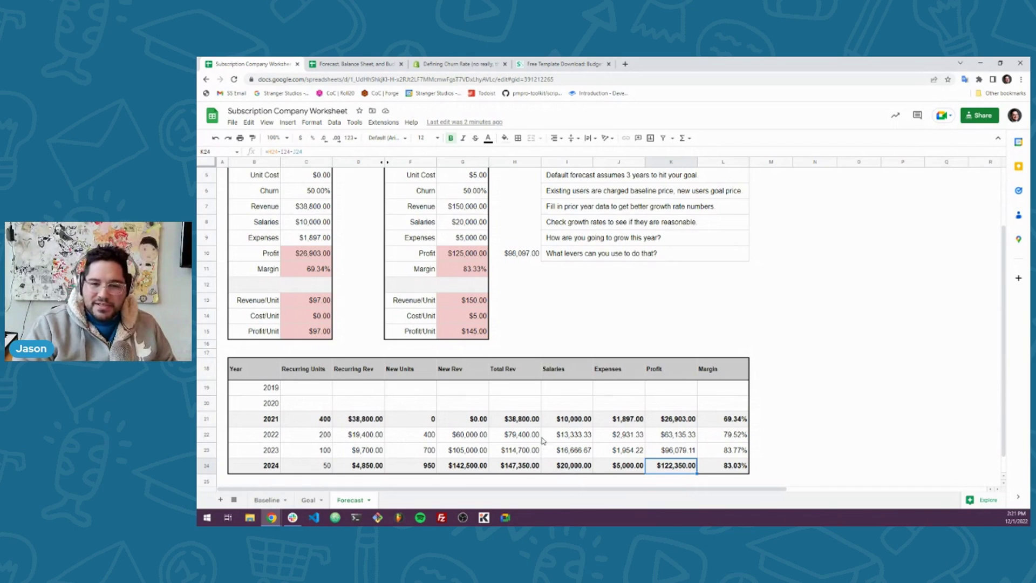
pyautogui.scroll(2, 755, 318)
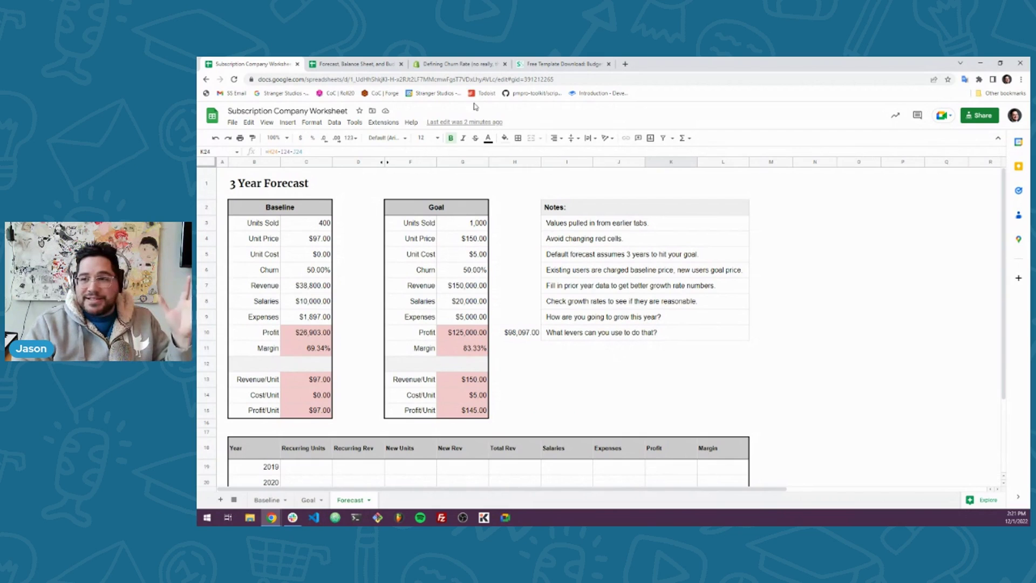
# Step: Switch to the Stranger Studios Free Template Download page and look over the included templates and sign-up form
pyautogui.click(566, 66)
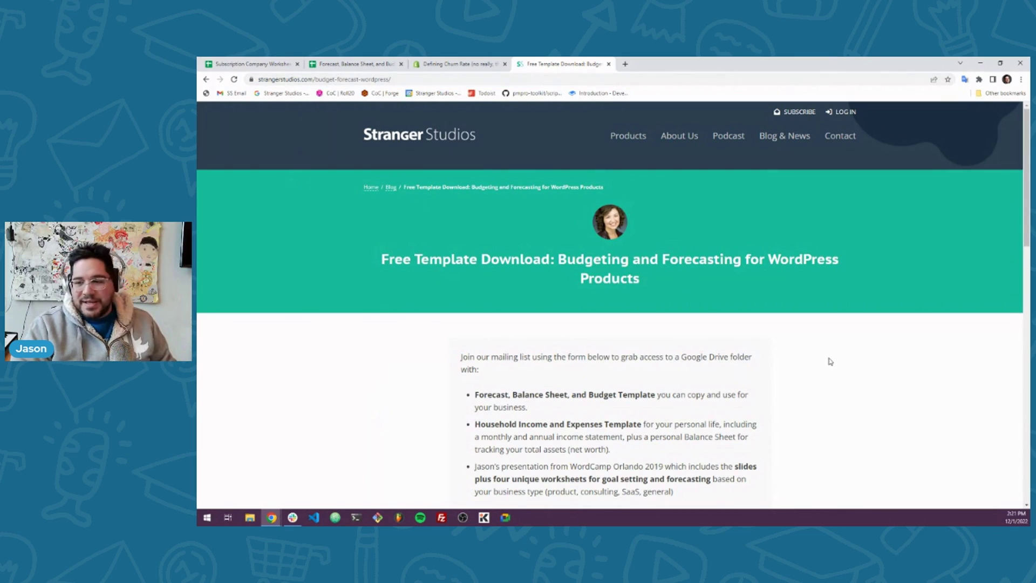
pyautogui.scroll(-5, 827, 357)
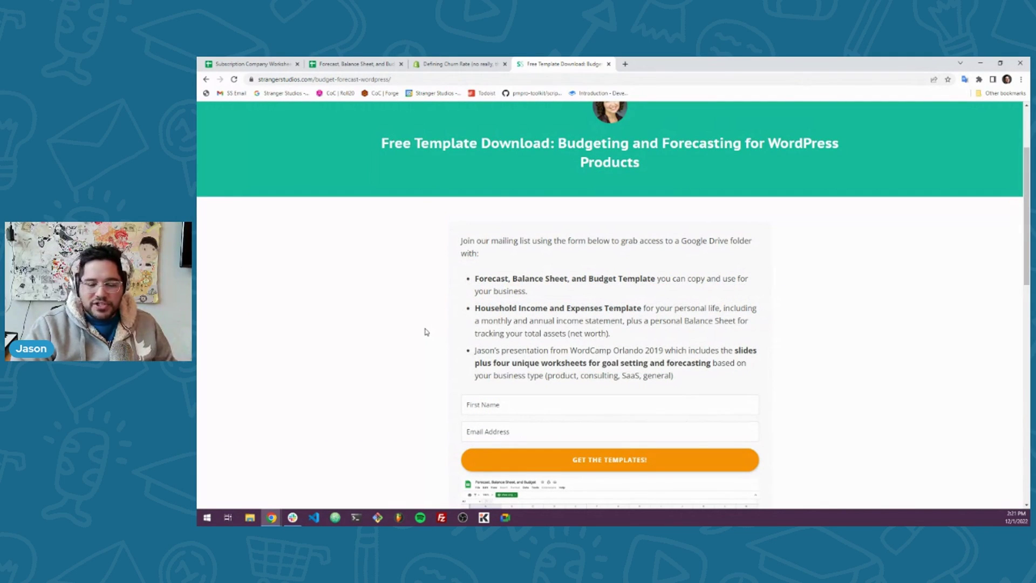
pyautogui.scroll(3, 426, 332)
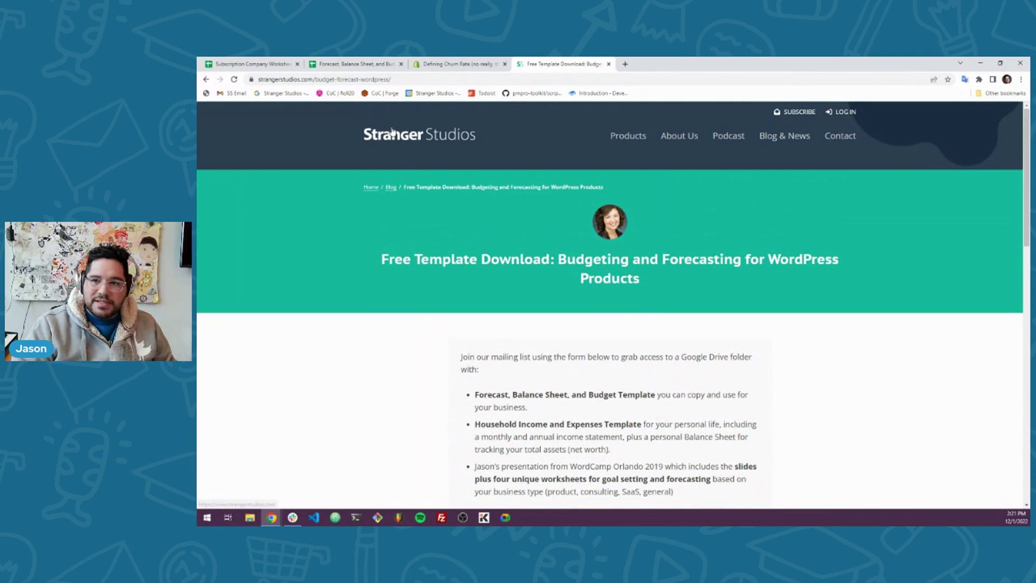